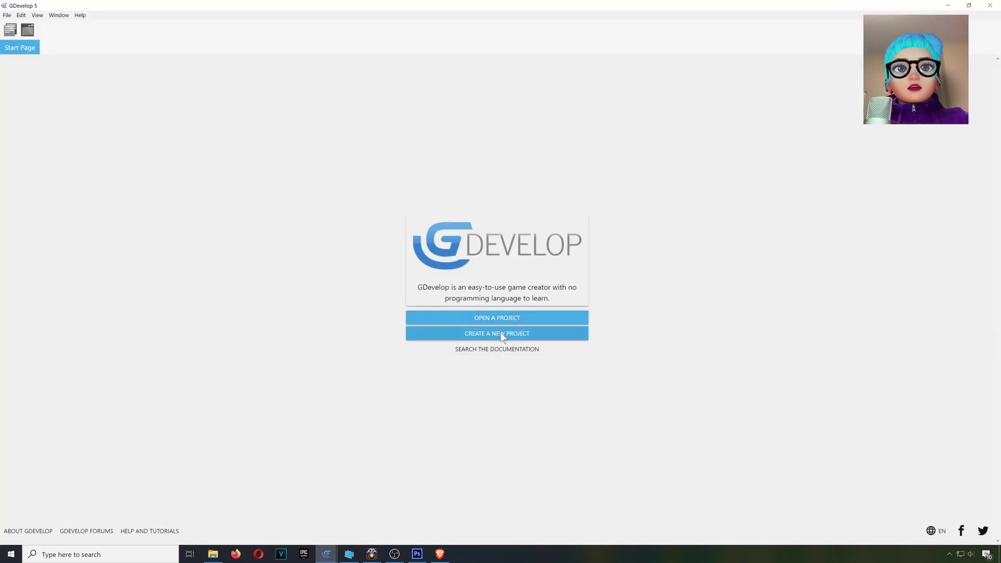
# Create a new empty game project in a folder named 6NightsAtJason.
pyautogui.click(502, 333)
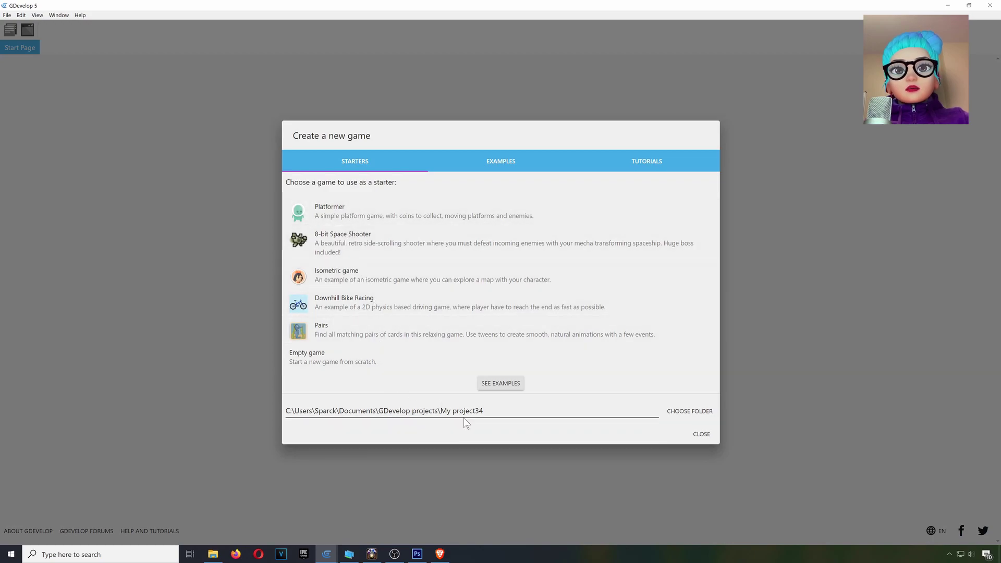
pyautogui.moveTo(483, 410); pyautogui.dragTo(447, 411)
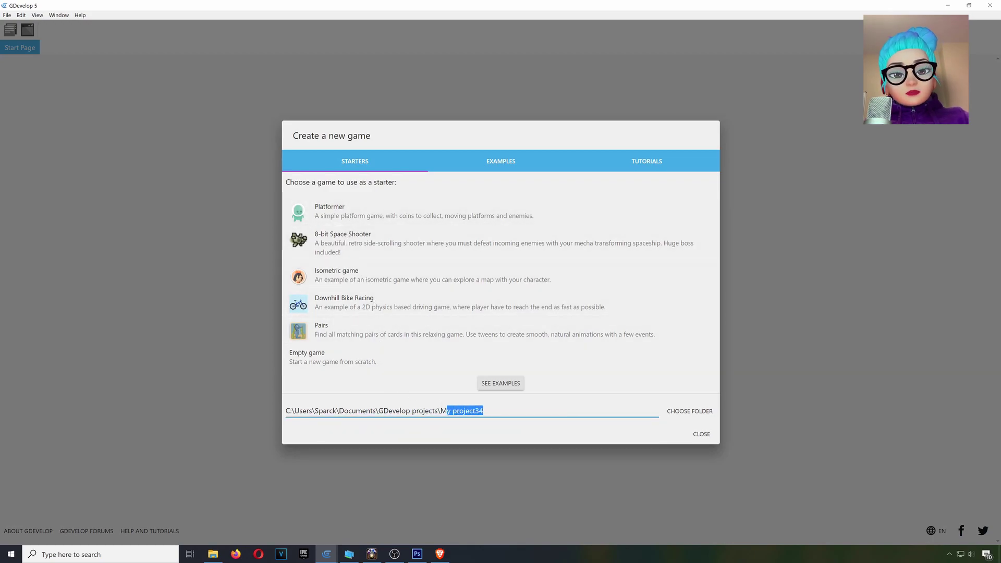
pyautogui.press('BackSpace')
pyautogui.write('6NightsAtJason')
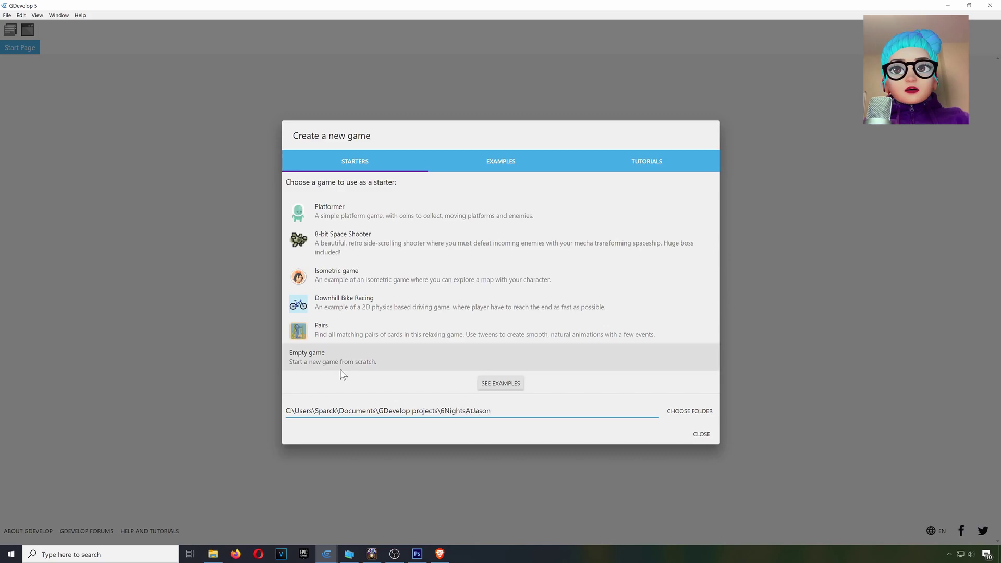
pyautogui.click(339, 361)
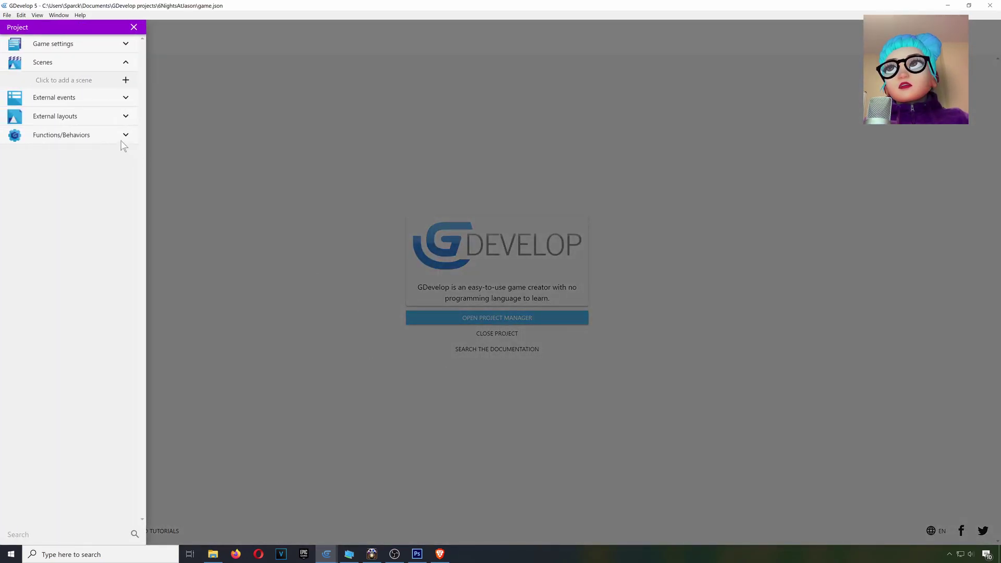
# Add a new scene and set the game window height to 405 in Game settings.
pyautogui.click(83, 83)
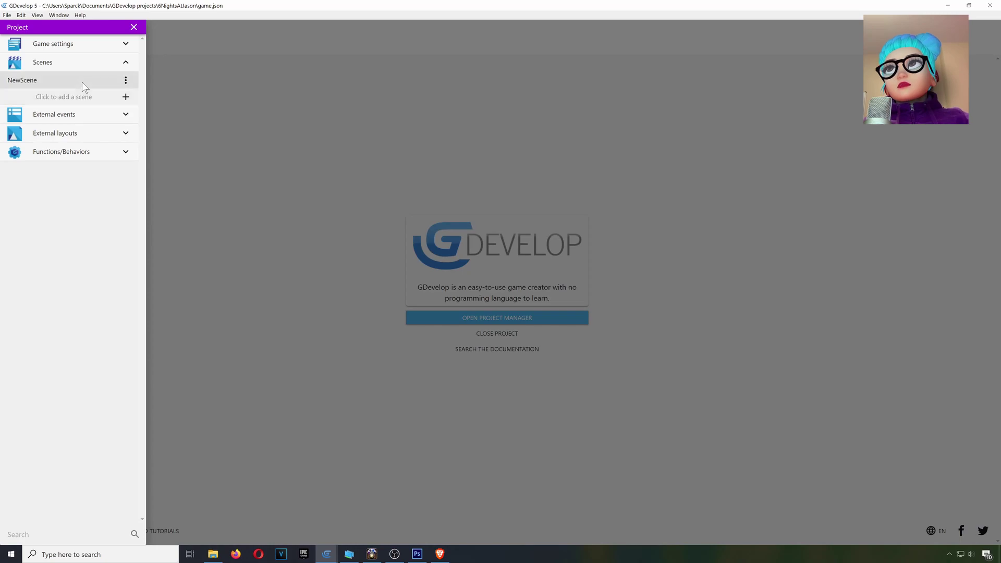
pyautogui.click(56, 46)
pyautogui.click(58, 62)
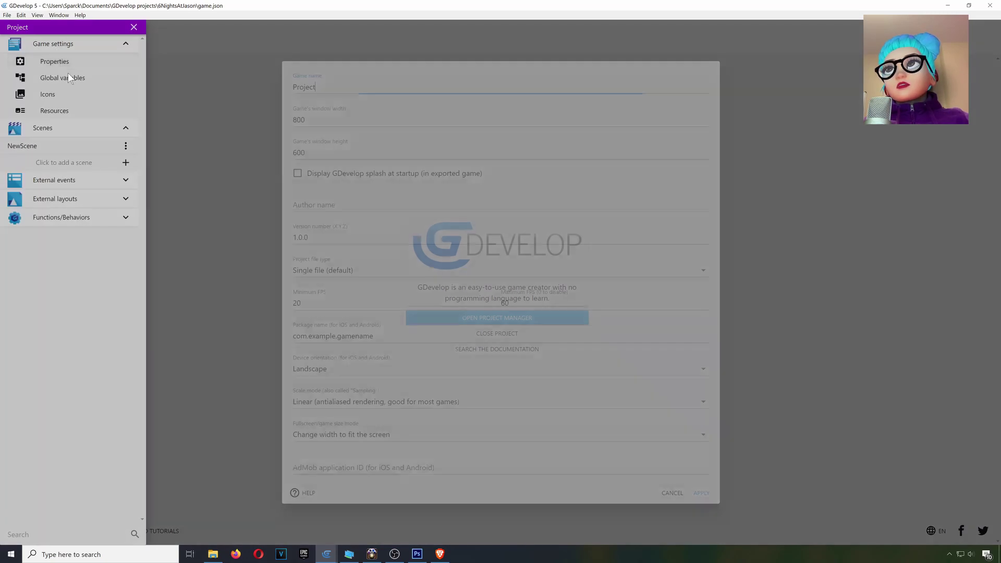
pyautogui.press('Tab')
pyautogui.press('Tab')
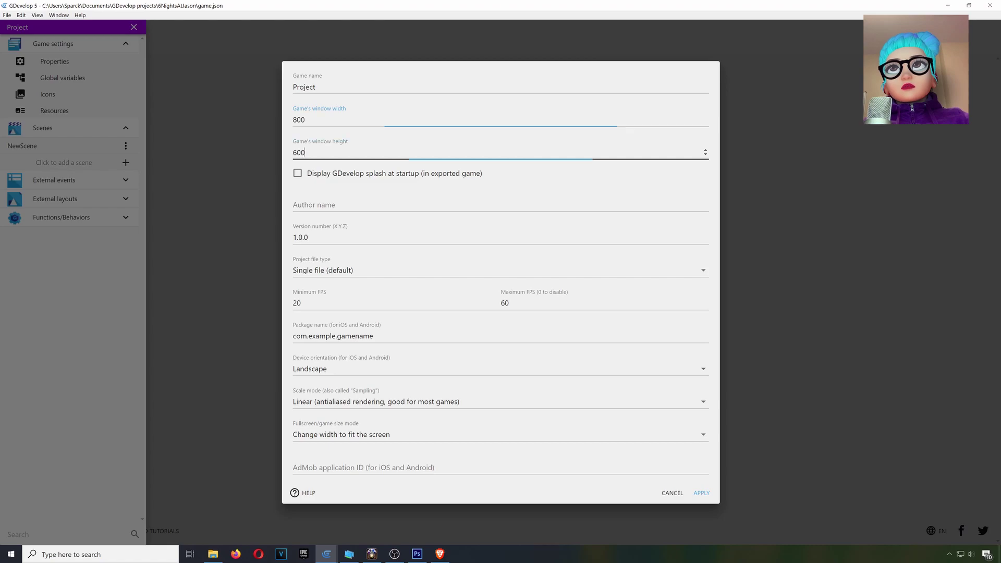
pyautogui.write('405')
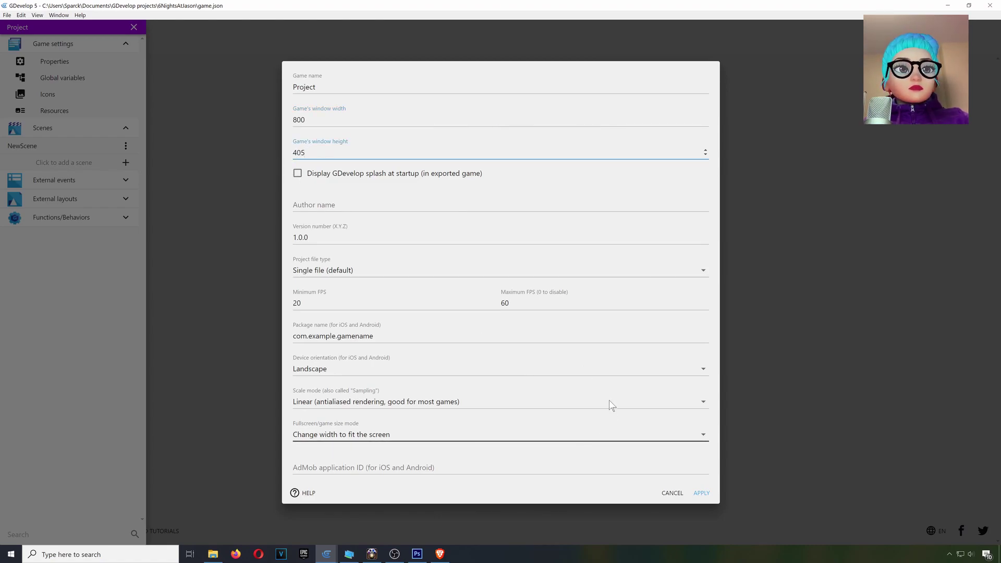
pyautogui.click(702, 493)
# Open NewScene in the scene editor.
pyautogui.click(41, 147)
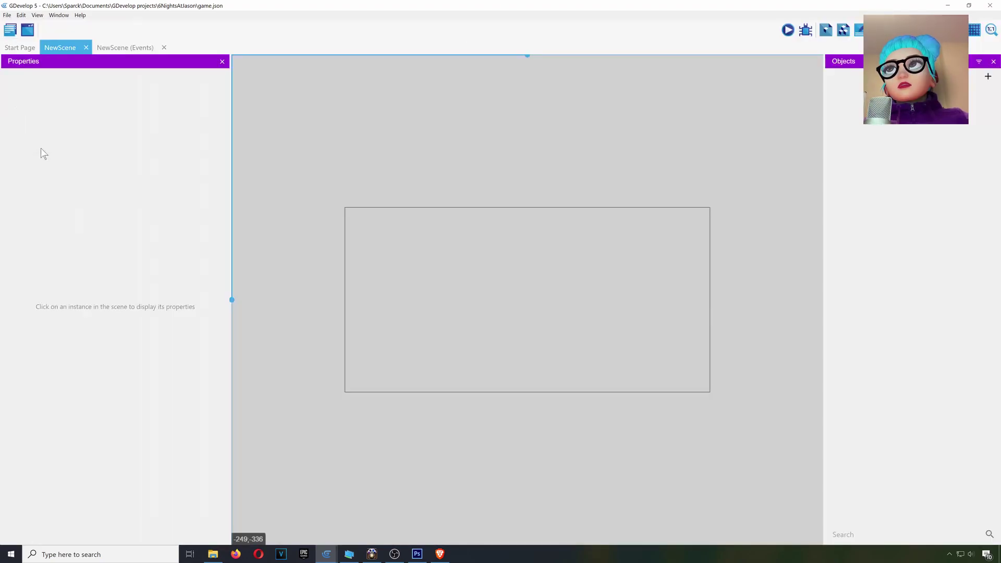
pyautogui.rightClick(475, 254)
pyautogui.click(406, 241)
# In Photoshop, save the room image into the 6NightsAtJason folder with a name starting 'bac'.
pyautogui.click(417, 553)
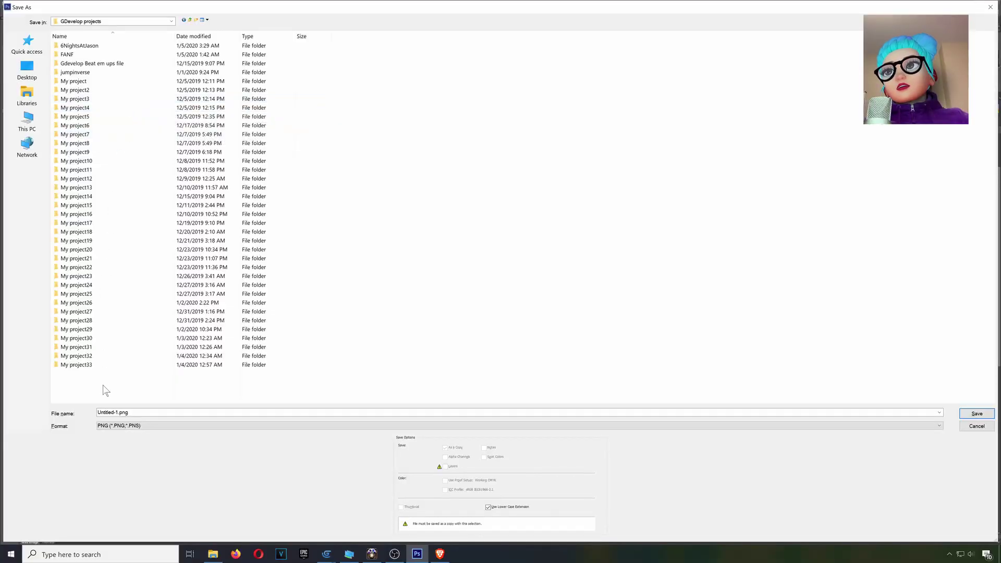
pyautogui.doubleClick(94, 47)
pyautogui.click(115, 412)
pyautogui.write('bac')
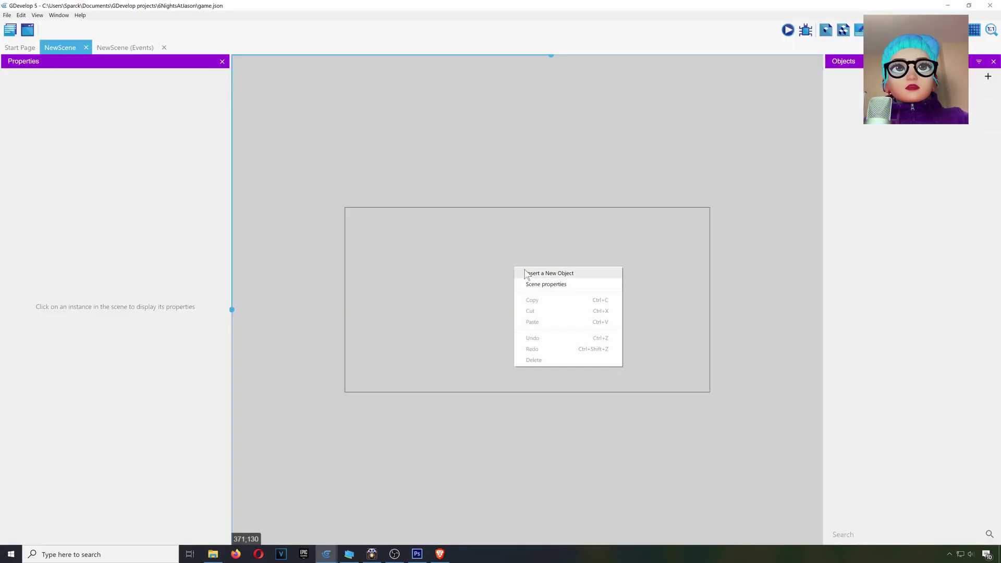
# Create a sprite object named background from background.png and drag an instance into the scene.
pyautogui.click(545, 273)
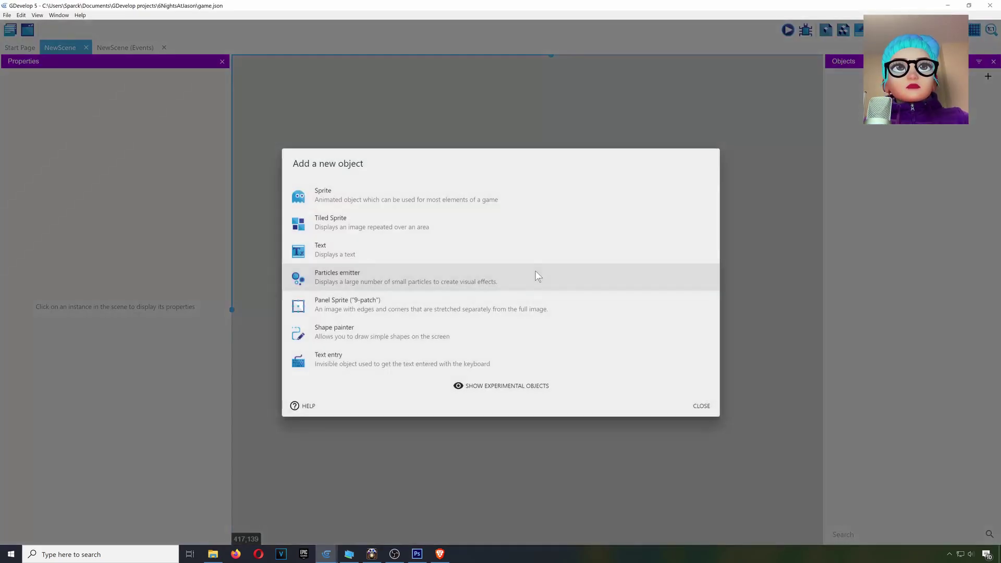
pyautogui.click(310, 193)
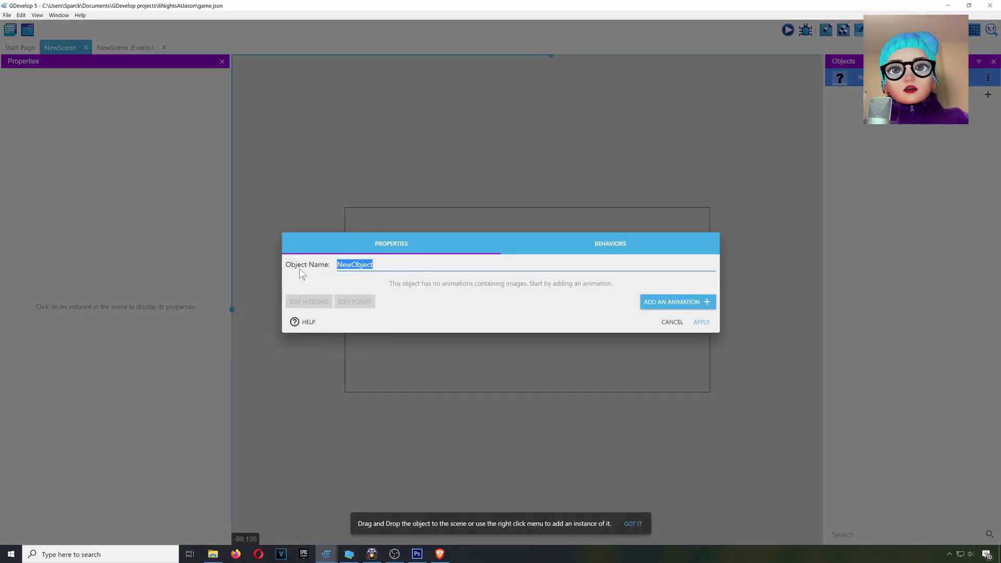
pyautogui.write('background')
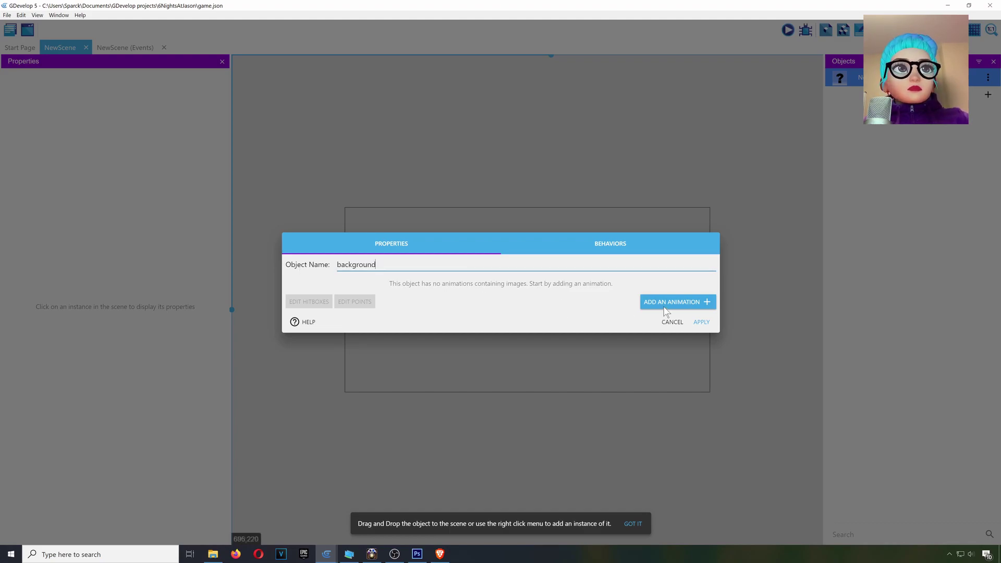
pyautogui.click(666, 304)
pyautogui.click(309, 303)
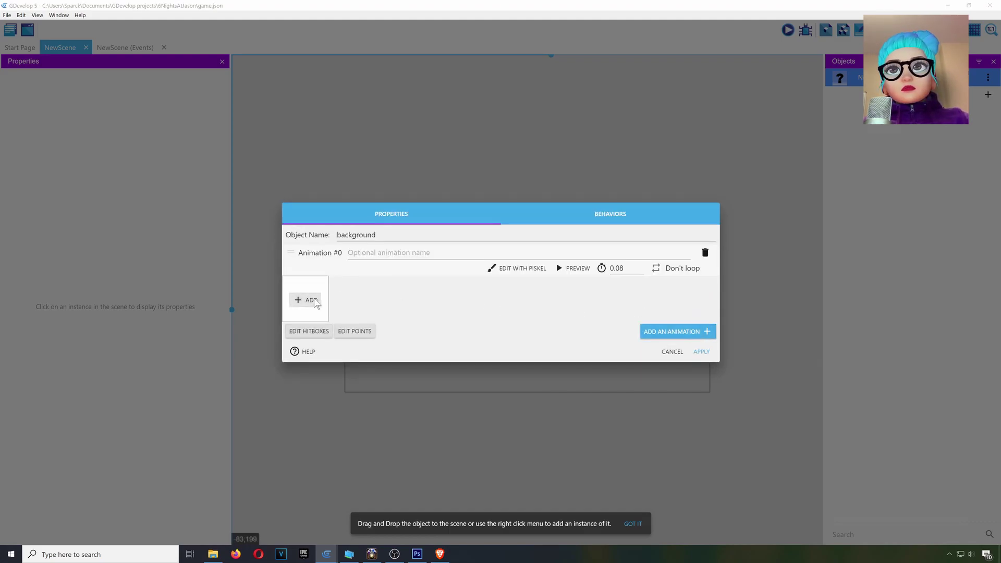
pyautogui.click(112, 94)
pyautogui.doubleClick(112, 94)
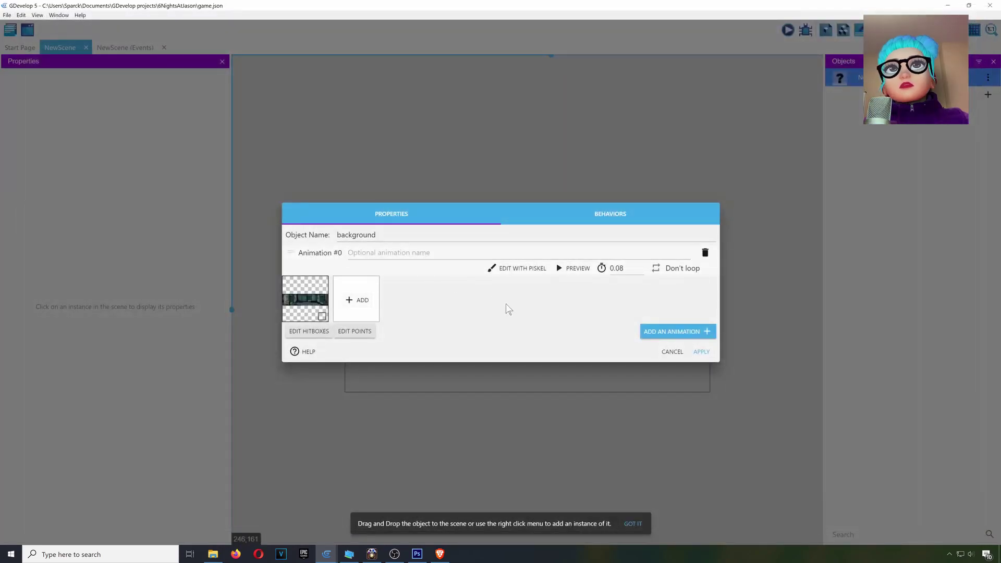
pyautogui.click(701, 352)
pyautogui.moveTo(629, 355); pyautogui.dragTo(452, 309)
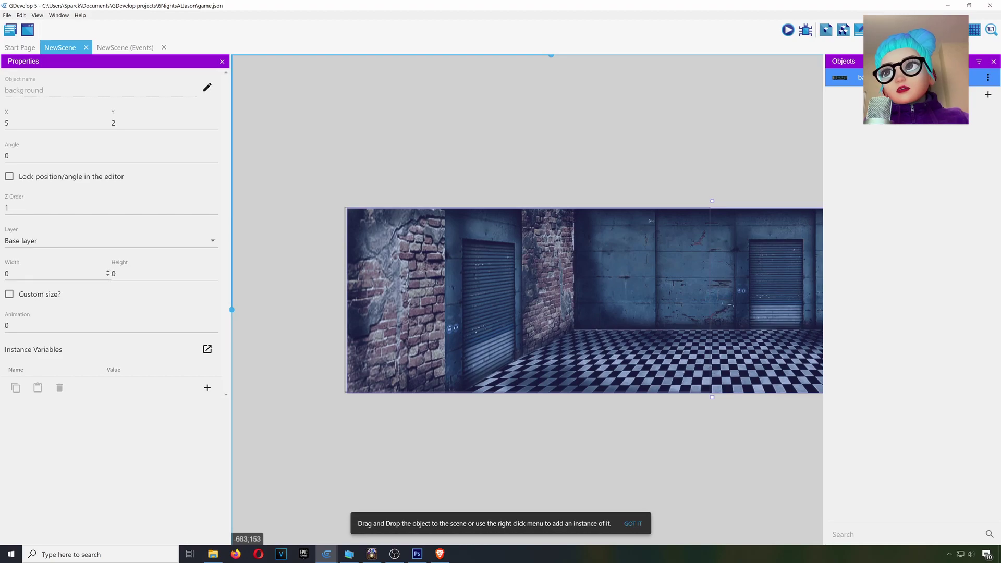
# Position the background instance at X 0, Y 0 and lock its position in the editor.
pyautogui.doubleClick(2, 126)
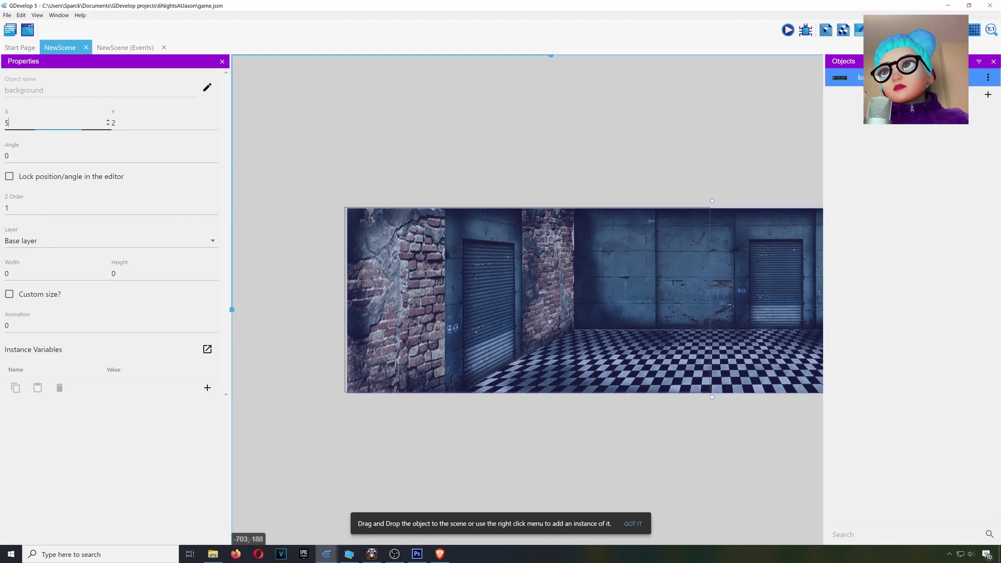
pyautogui.write('0')
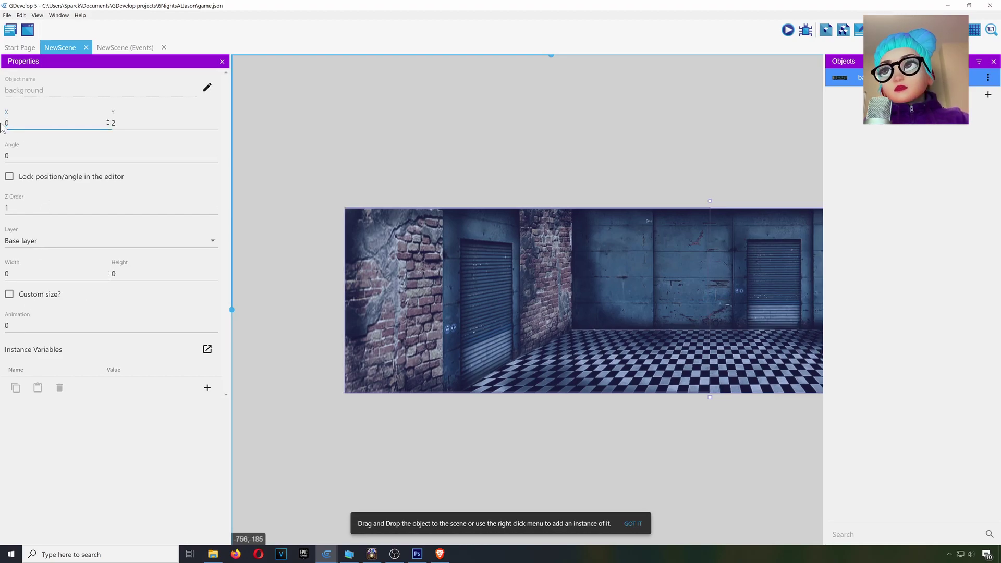
pyautogui.doubleClick(113, 122)
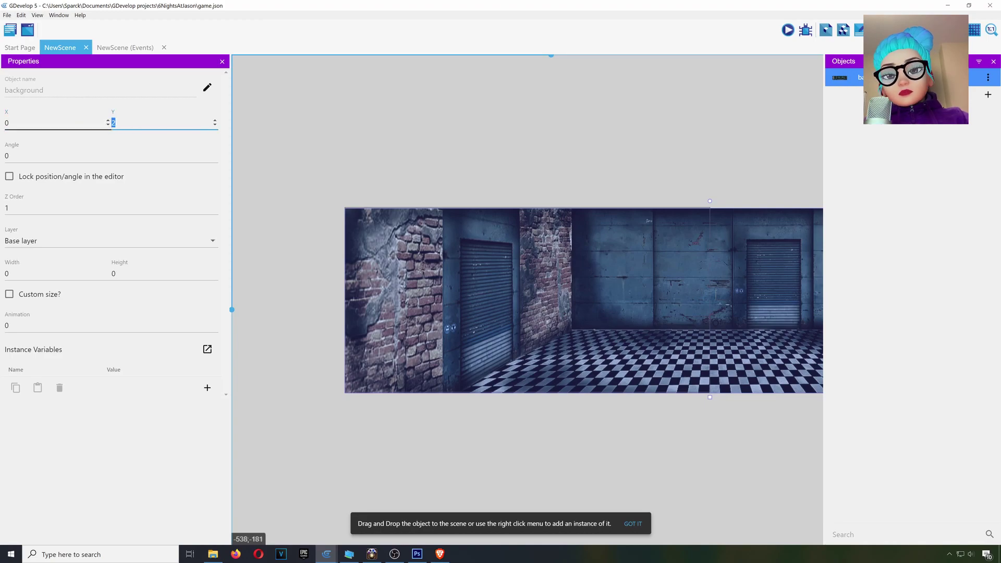
pyautogui.write('0')
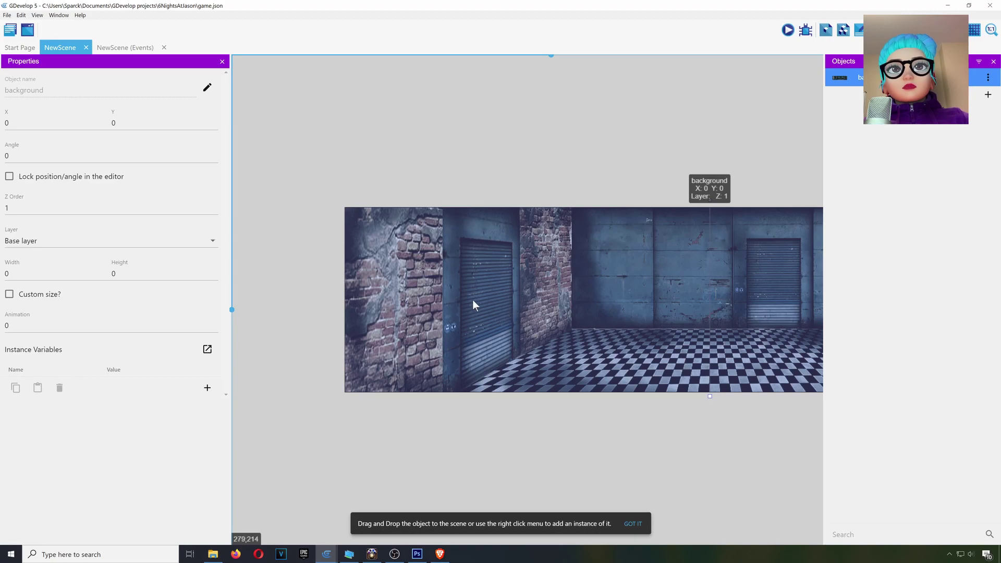
pyautogui.rightClick(474, 282)
pyautogui.click(442, 278)
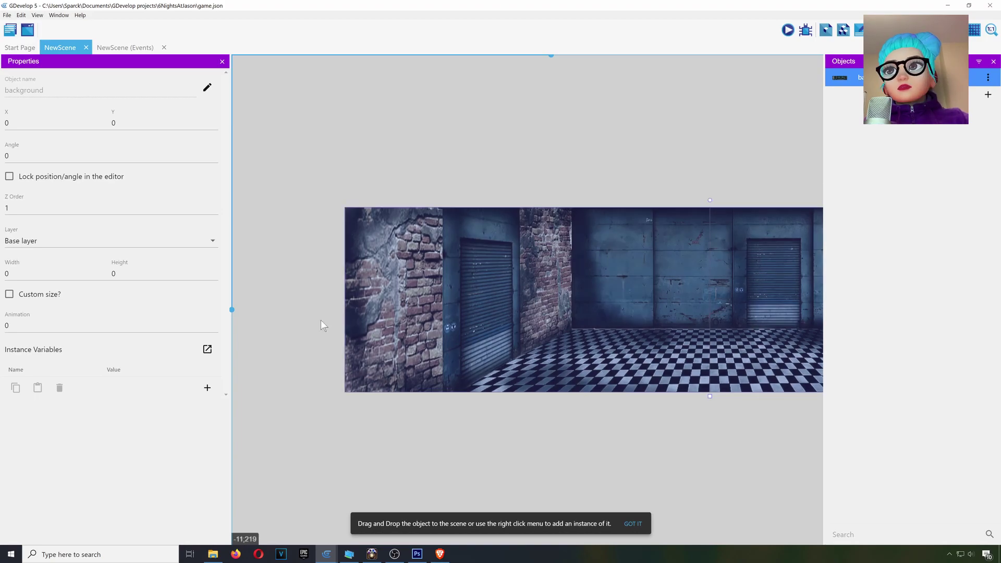
pyautogui.click(9, 176)
pyautogui.click(588, 267)
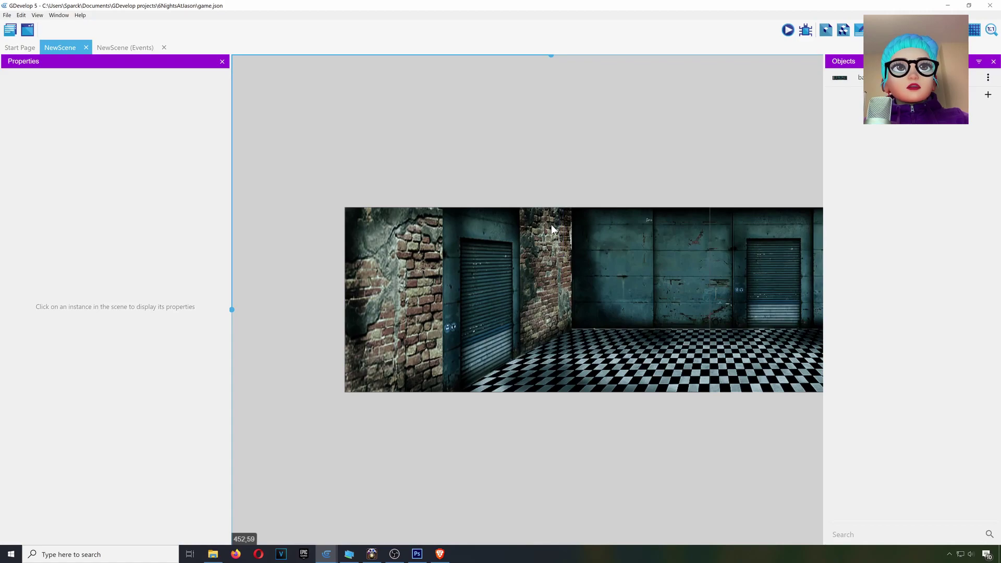
# Add a sprite object named cam with an empty first animation and open it in Piskel.
pyautogui.click(988, 97)
pyautogui.click(318, 196)
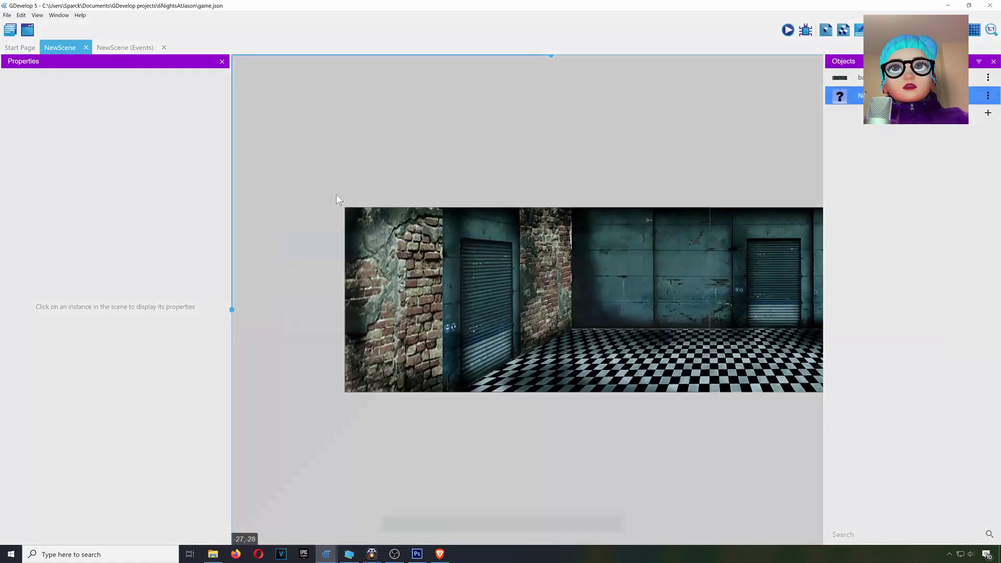
pyautogui.click(294, 267)
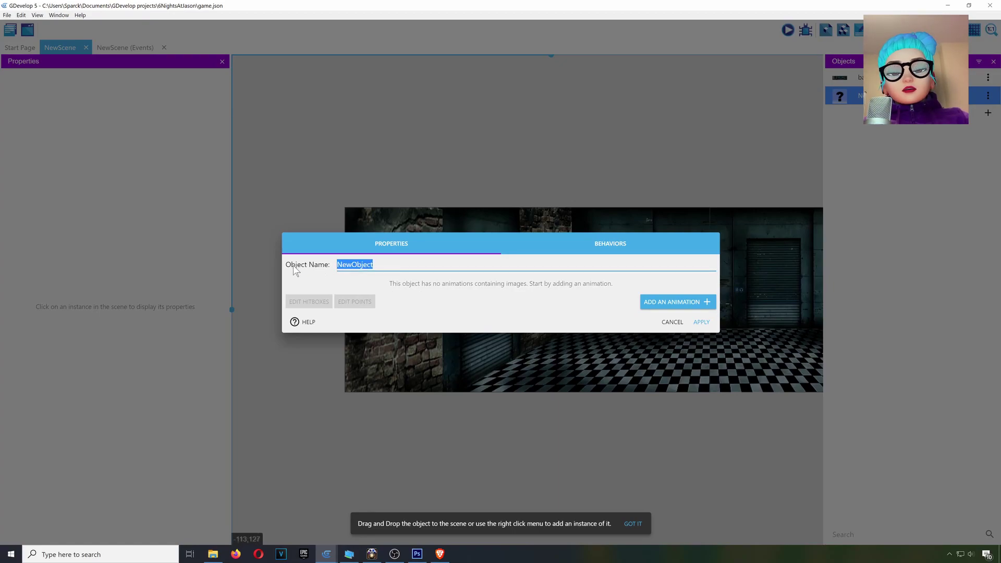
pyautogui.write('cam')
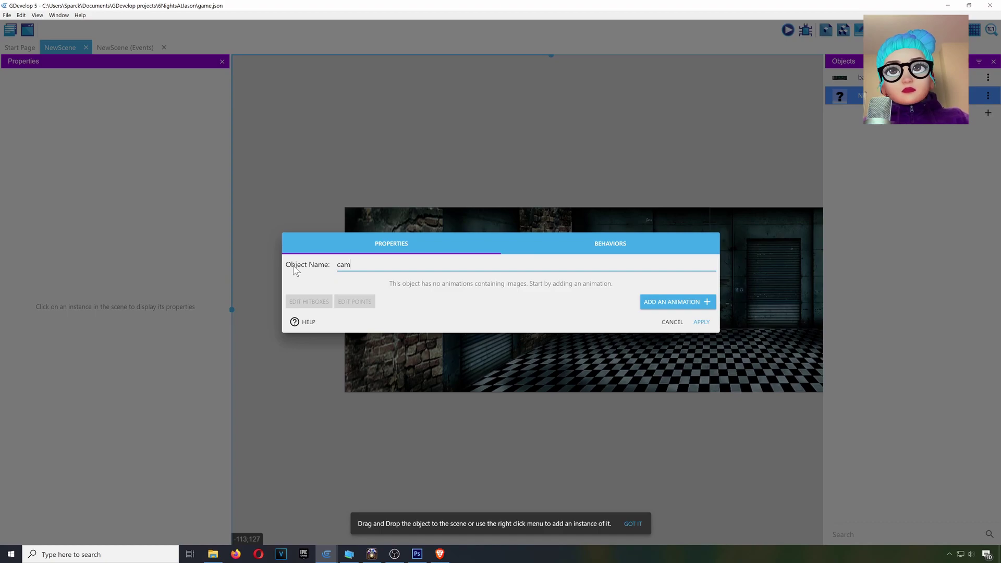
pyautogui.click(671, 301)
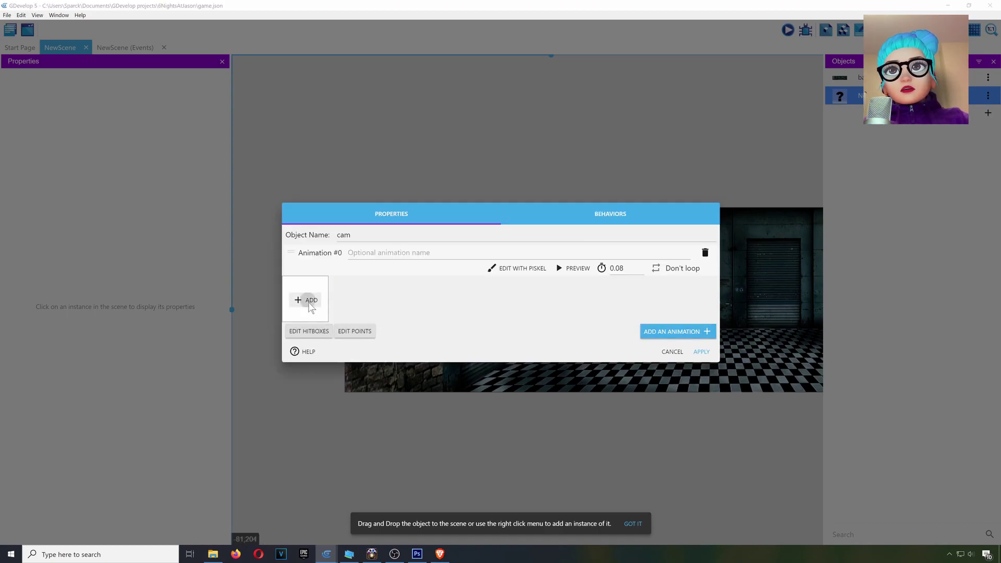
pyautogui.click(310, 303)
pyautogui.click(967, 532)
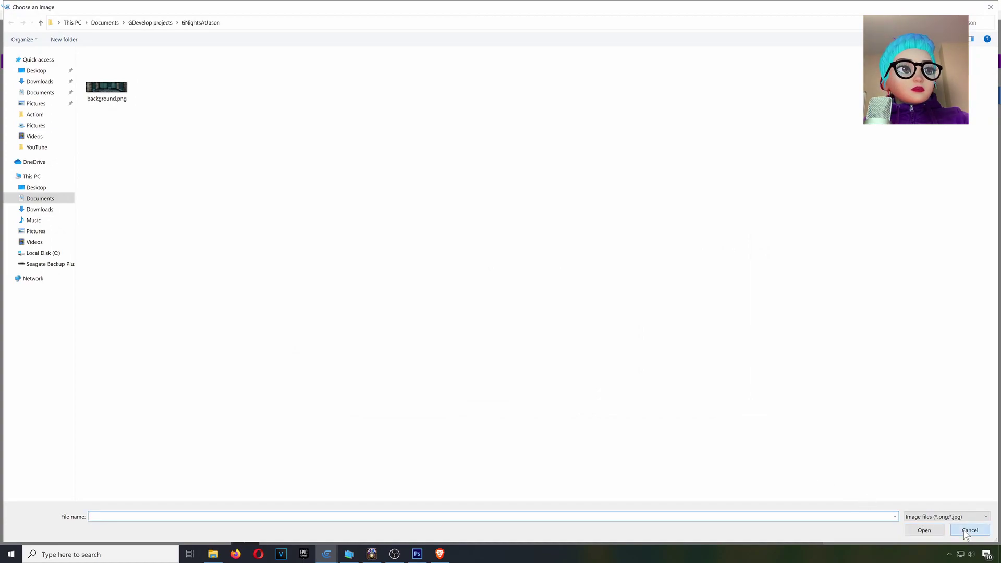
pyautogui.click(511, 269)
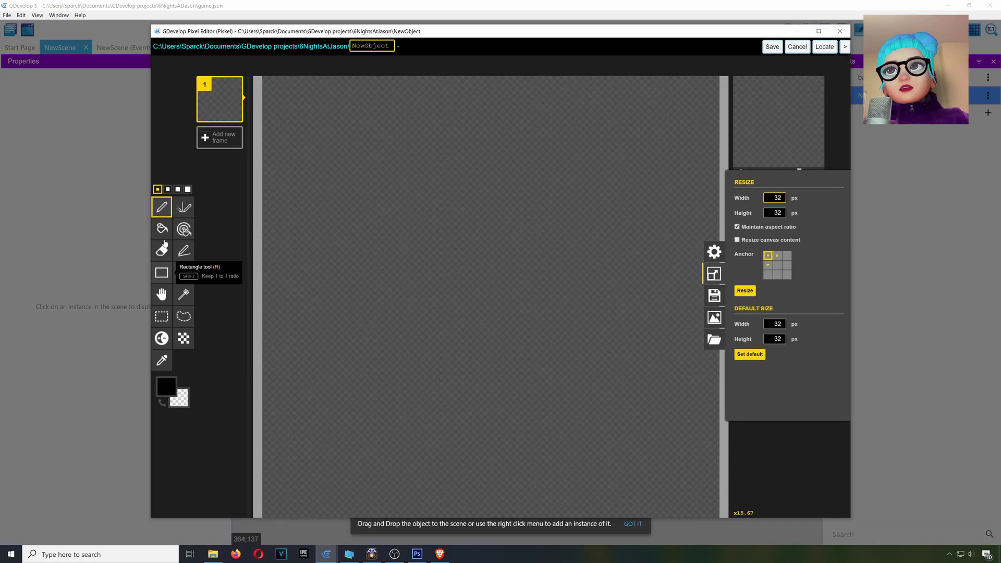
# Bucket-fill the whole cam canvas with teal-green.
pyautogui.click(162, 229)
pyautogui.click(167, 386)
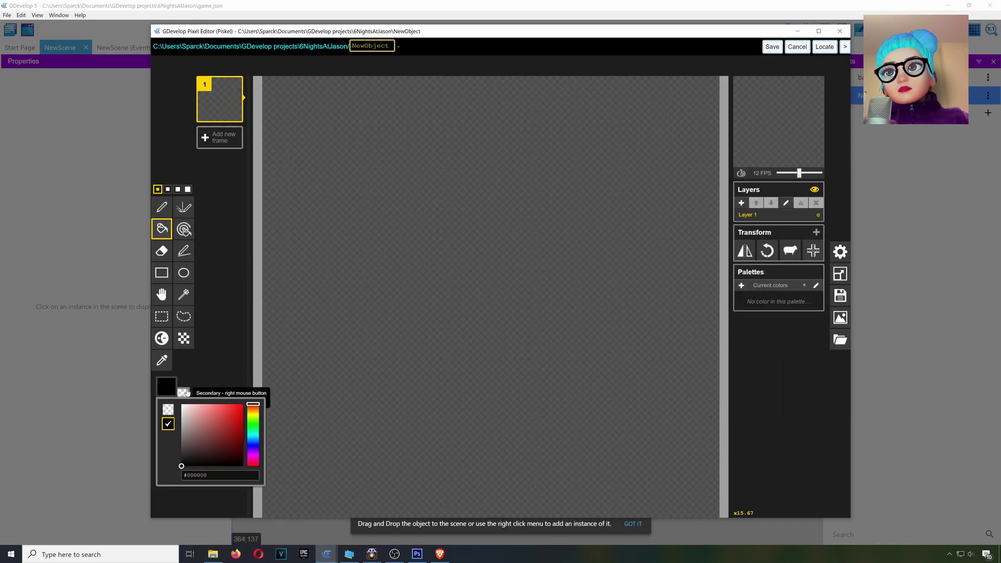
pyautogui.moveTo(232, 447); pyautogui.dragTo(235, 435)
pyautogui.click(253, 424)
pyautogui.click(409, 317)
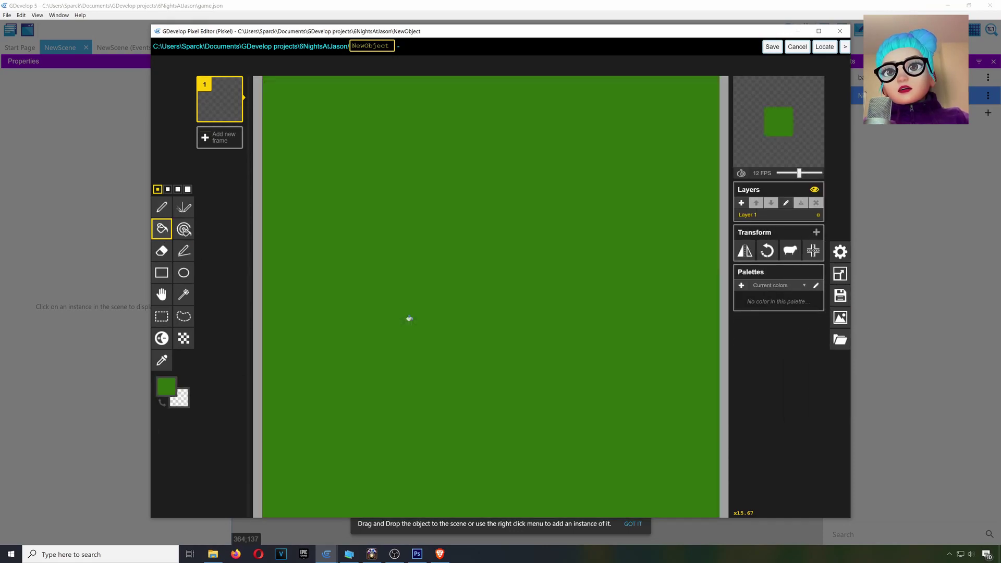
pyautogui.click(166, 387)
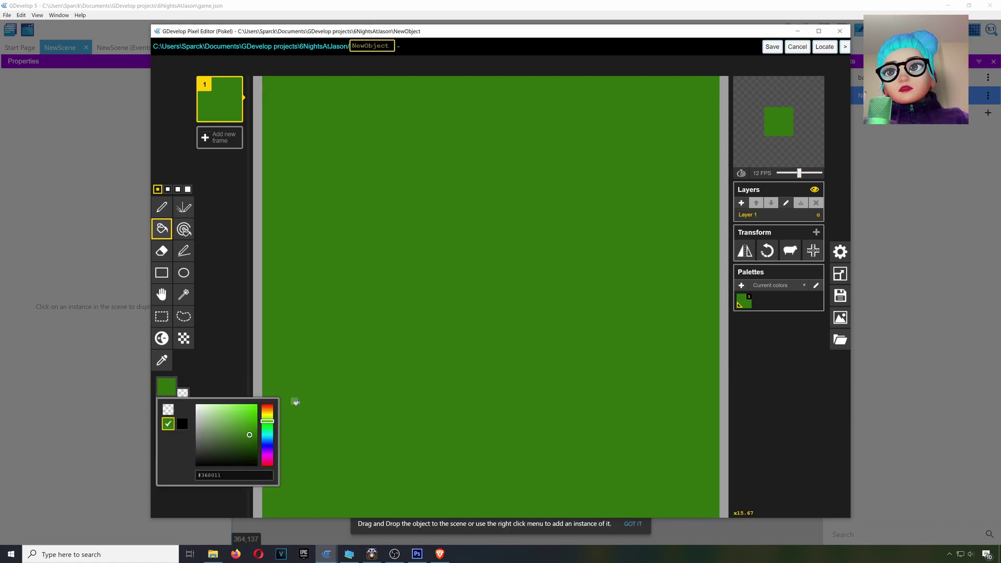
pyautogui.click(269, 432)
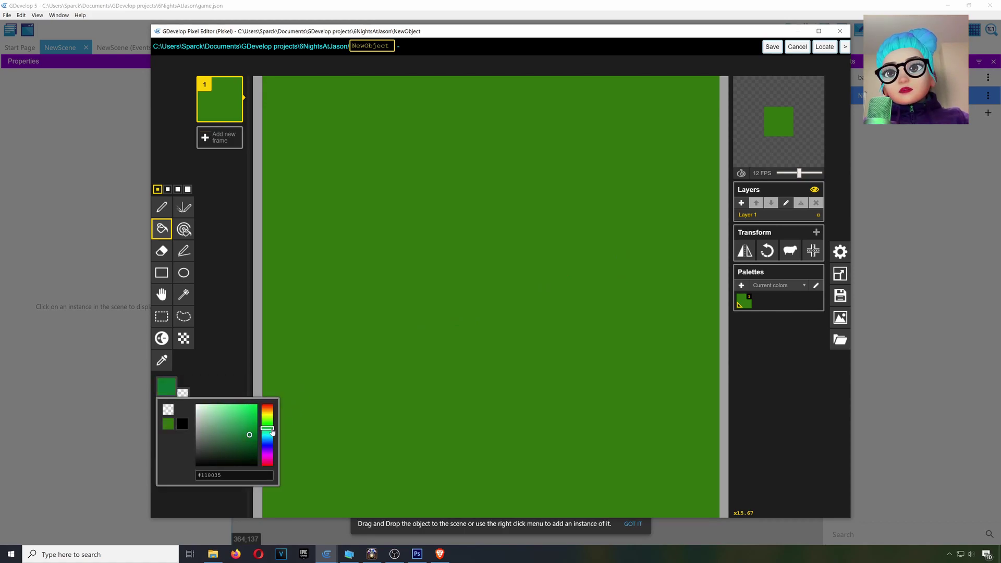
pyautogui.click(376, 363)
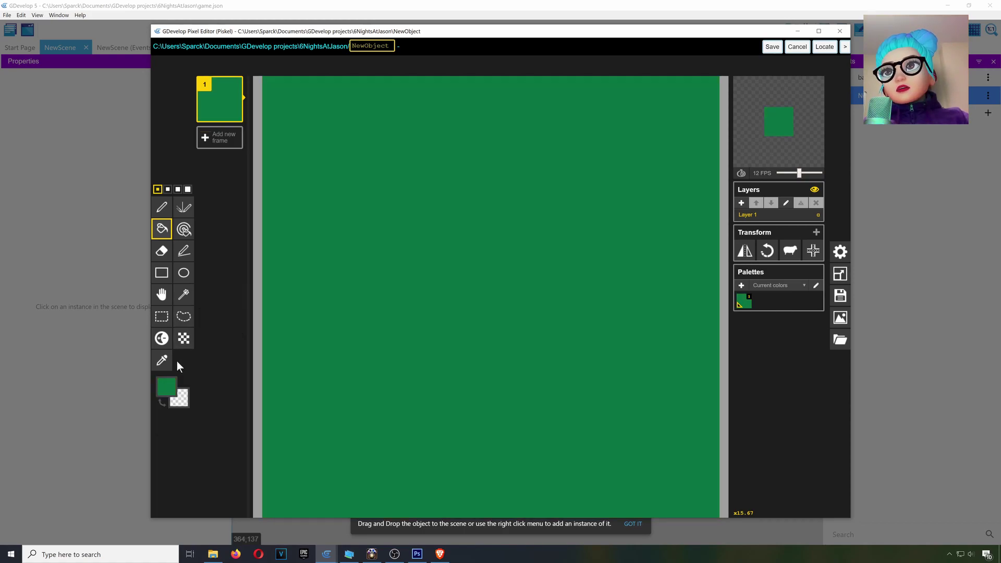
# Using the largest black pen, draw two vertical eyes and a wide smile.
pyautogui.click(171, 388)
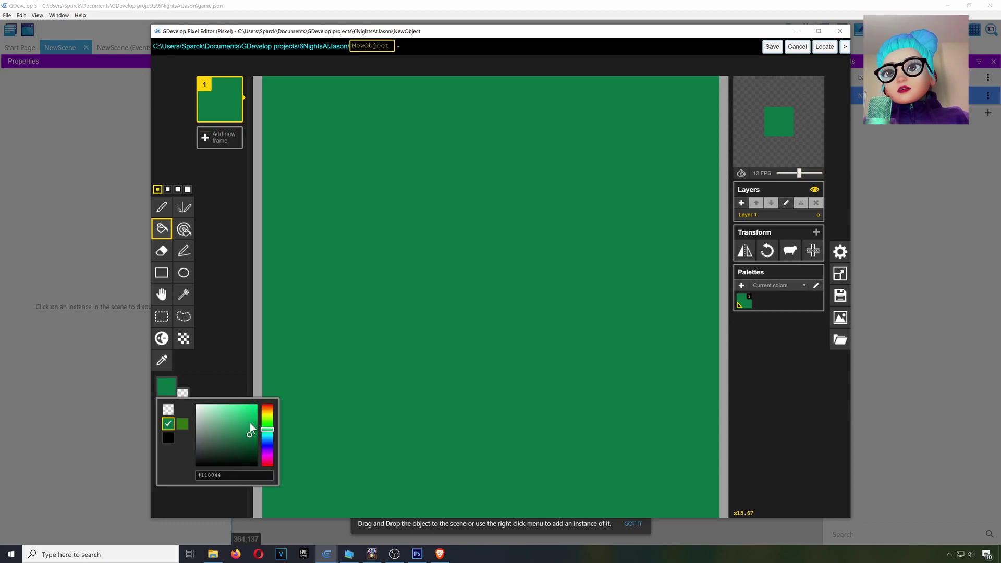
pyautogui.click(266, 419)
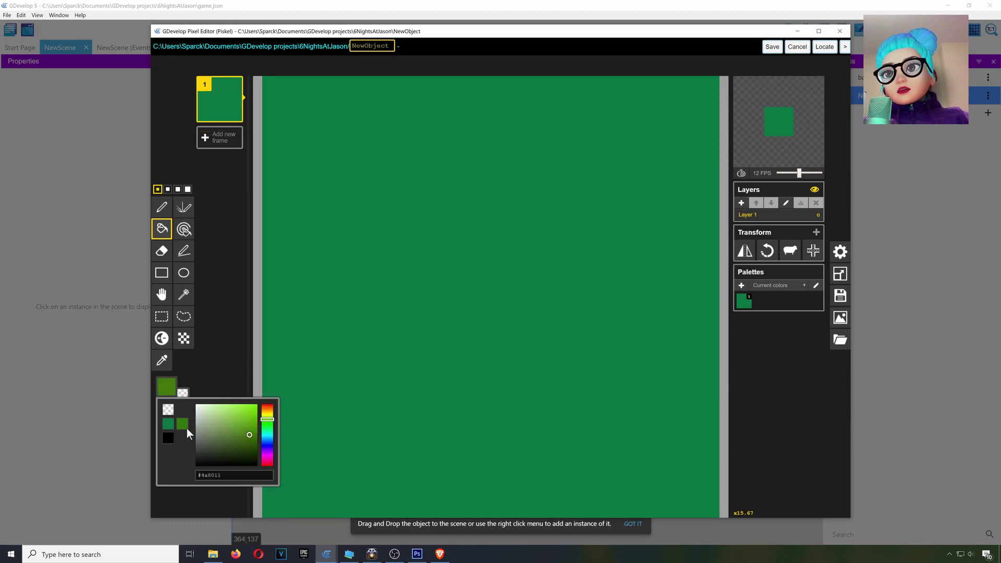
pyautogui.moveTo(213, 422); pyautogui.dragTo(203, 431)
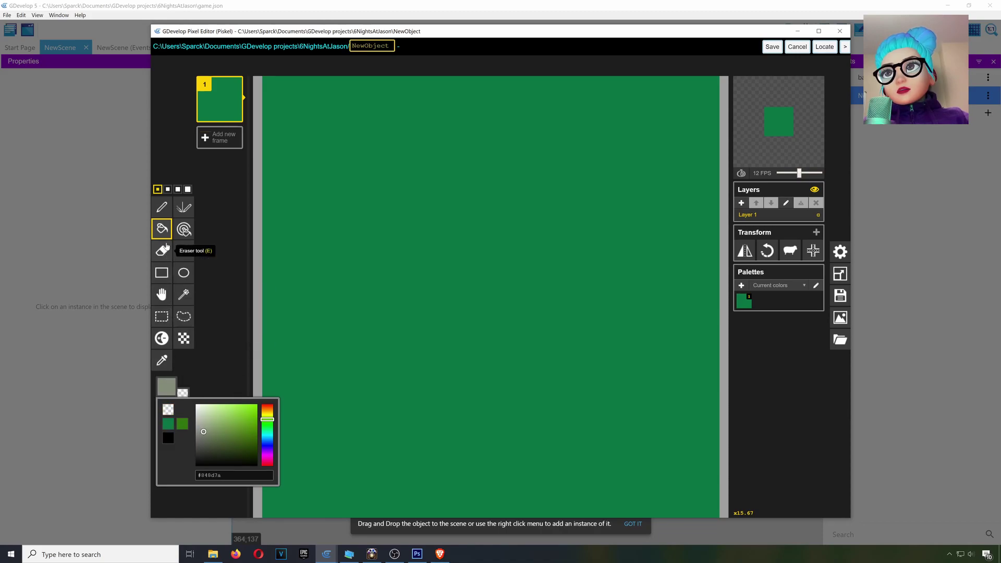
pyautogui.click(187, 189)
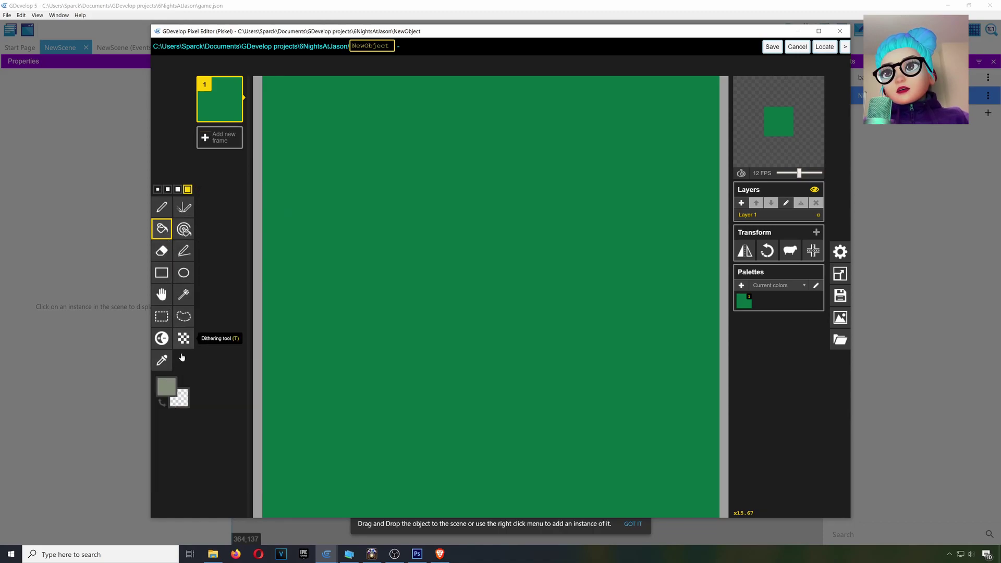
pyautogui.click(167, 392)
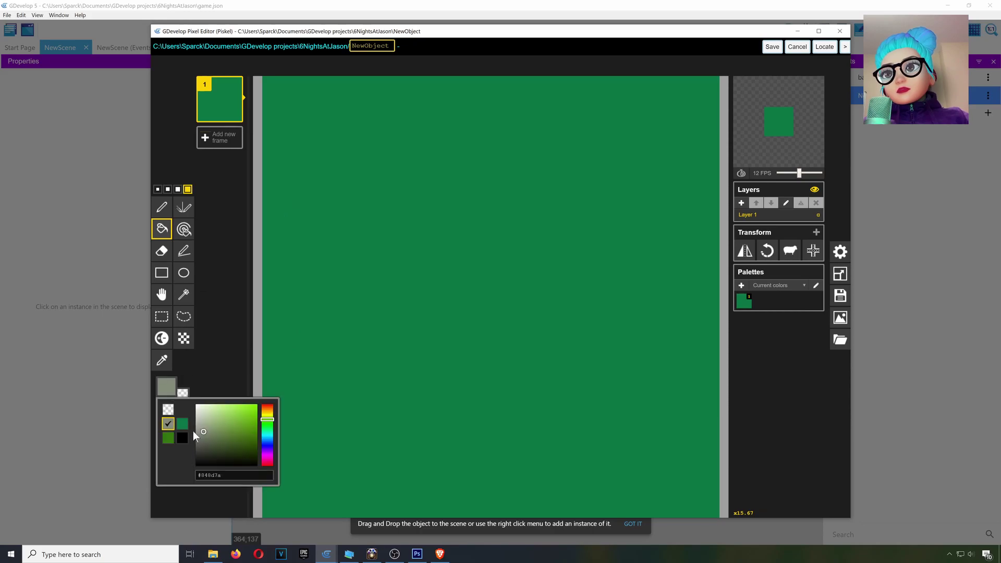
pyautogui.click(197, 472)
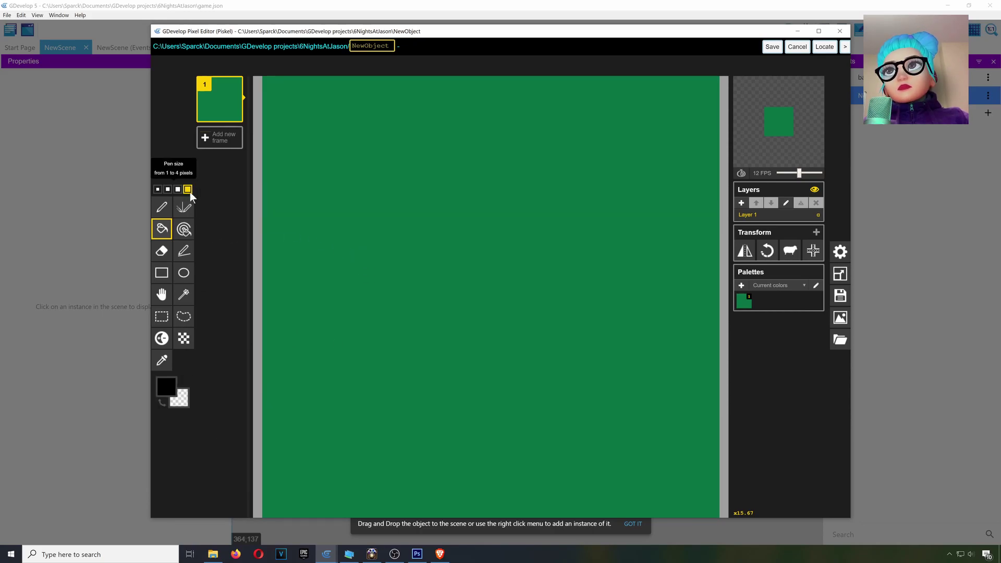
pyautogui.click(162, 207)
pyautogui.moveTo(404, 161)
pyautogui.mouseDown()
pyautogui.moveTo(421, 346)
pyautogui.moveTo(440, 208)
pyautogui.moveTo(424, 242)
pyautogui.moveTo(425, 292)
pyautogui.mouseUp()
pyautogui.moveTo(568, 322)
pyautogui.mouseDown()
pyautogui.moveTo(558, 202)
pyautogui.moveTo(566, 179)
pyautogui.moveTo(585, 258)
pyautogui.moveTo(585, 337)
pyautogui.mouseUp()
pyautogui.moveTo(290, 368)
pyautogui.mouseDown()
pyautogui.moveTo(333, 401)
pyautogui.moveTo(730, 380)
pyautogui.moveTo(719, 368)
pyautogui.mouseUp()
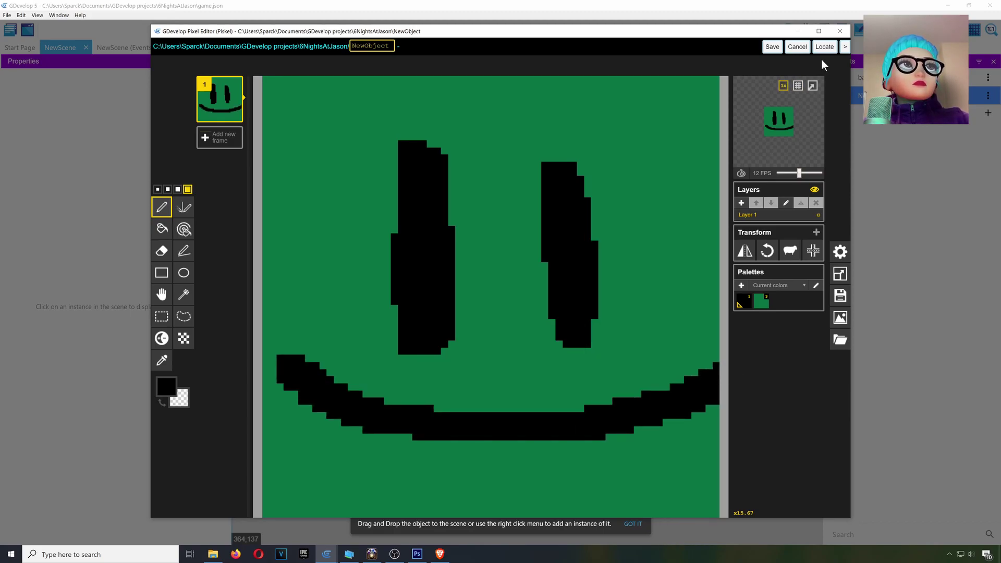
# Save the smiley drawing to the cam object and place a cam instance in the scene.
pyautogui.click(772, 46)
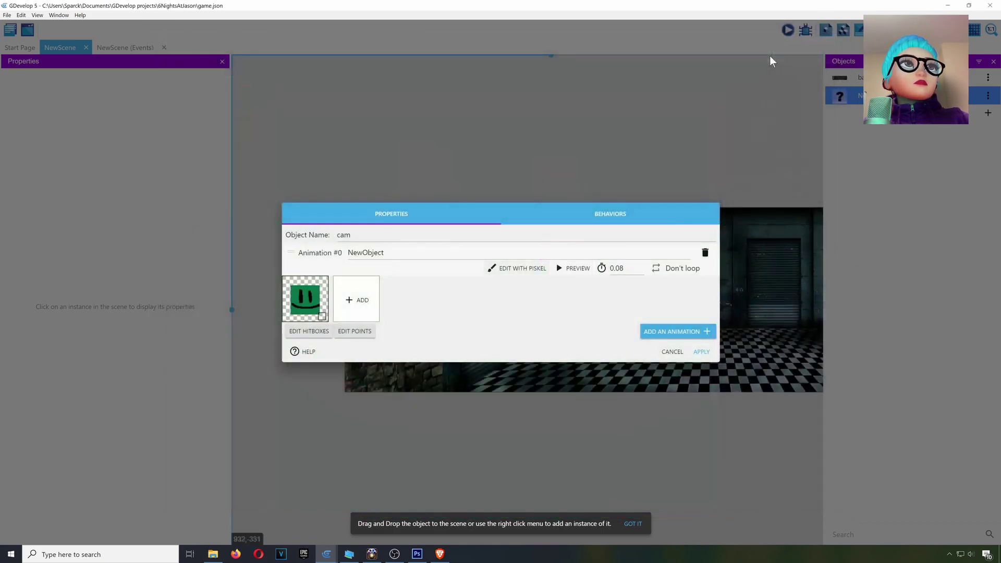
pyautogui.click(699, 351)
pyautogui.moveTo(839, 95); pyautogui.dragTo(562, 296)
pyautogui.click(558, 305)
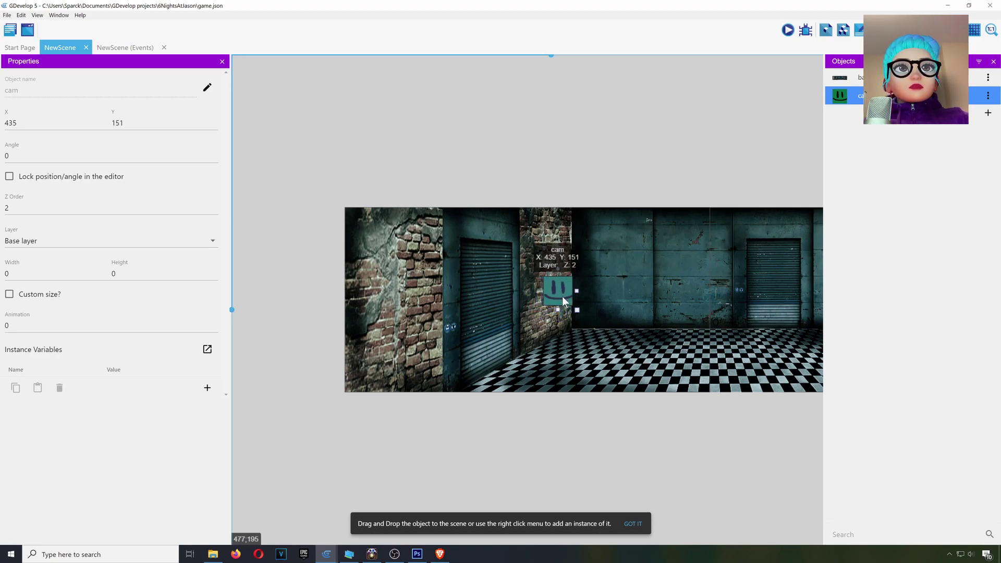
# Give cam Top-down movement without diagonals or rotation, and nudge it to 475, 164.
pyautogui.click(988, 96)
pyautogui.click(982, 115)
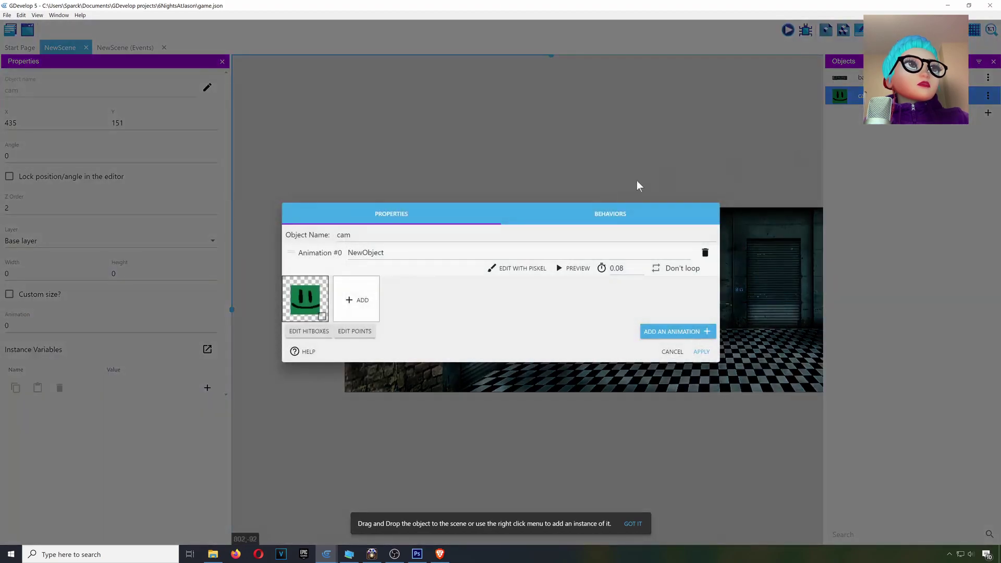
pyautogui.click(618, 214)
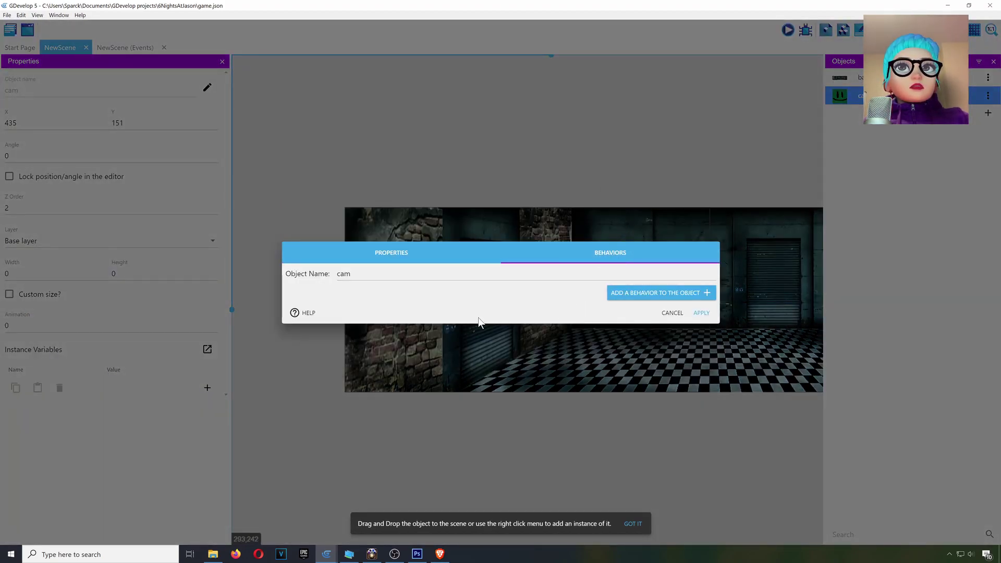
pyautogui.click(661, 294)
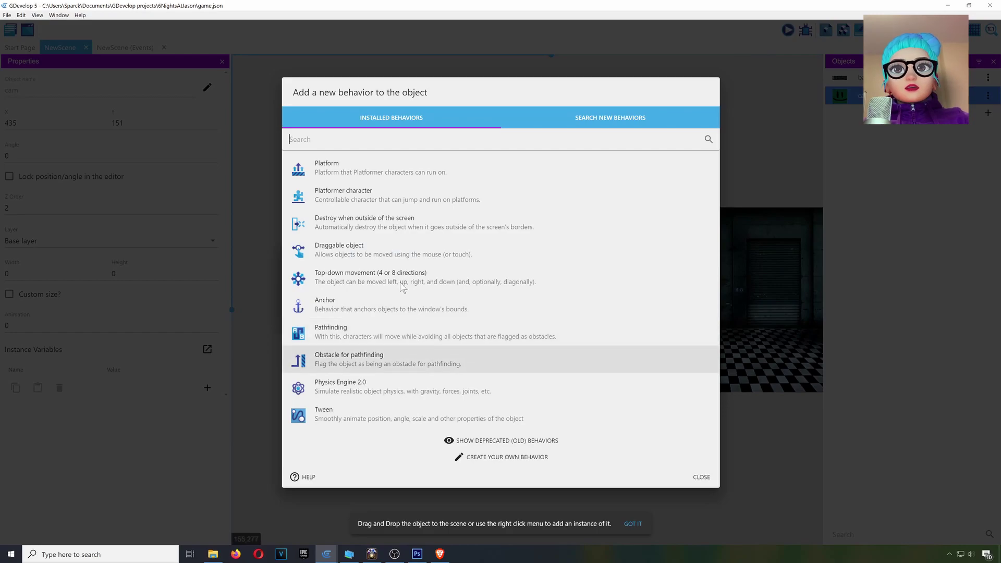
pyautogui.click(357, 282)
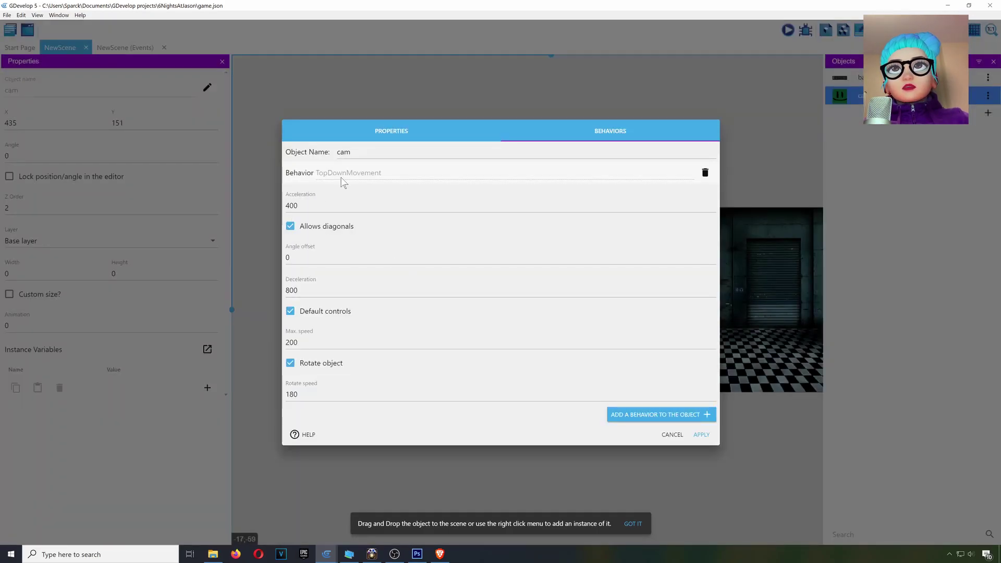
pyautogui.click(290, 226)
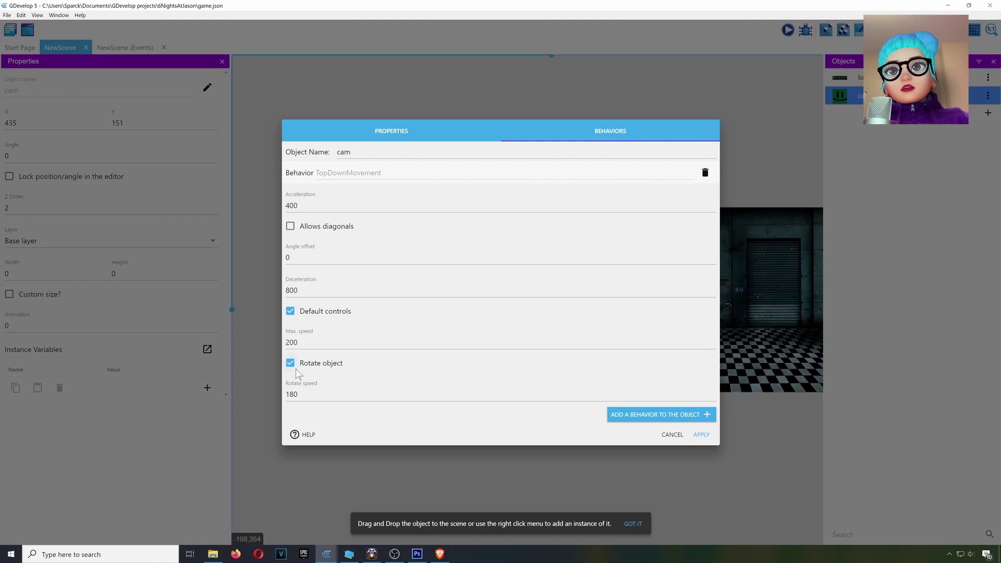
pyautogui.click(702, 435)
pyautogui.moveTo(559, 294); pyautogui.dragTo(580, 300)
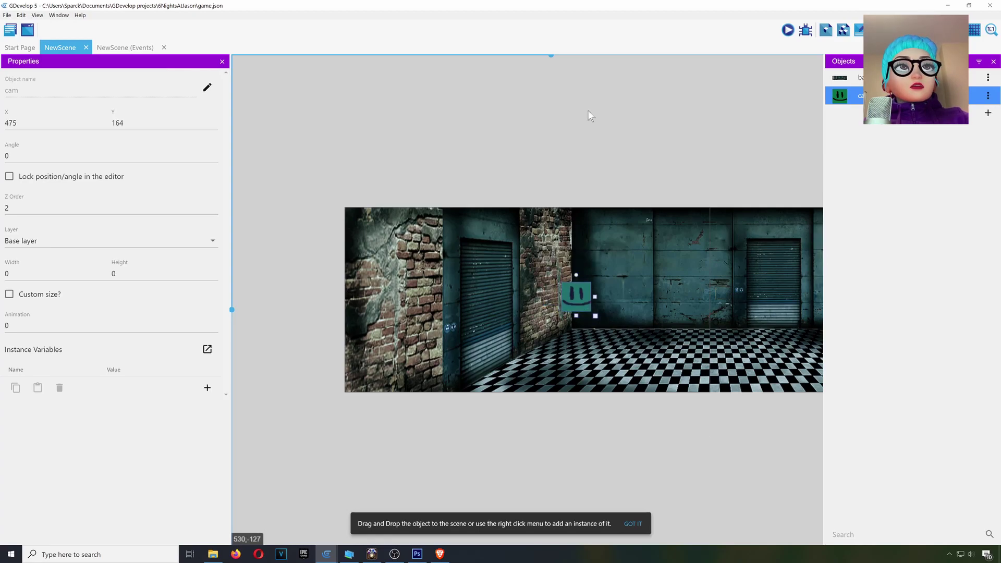
# Preview the scene to test cam's movement, then switch to the NewScene events sheet.
pyautogui.click(788, 30)
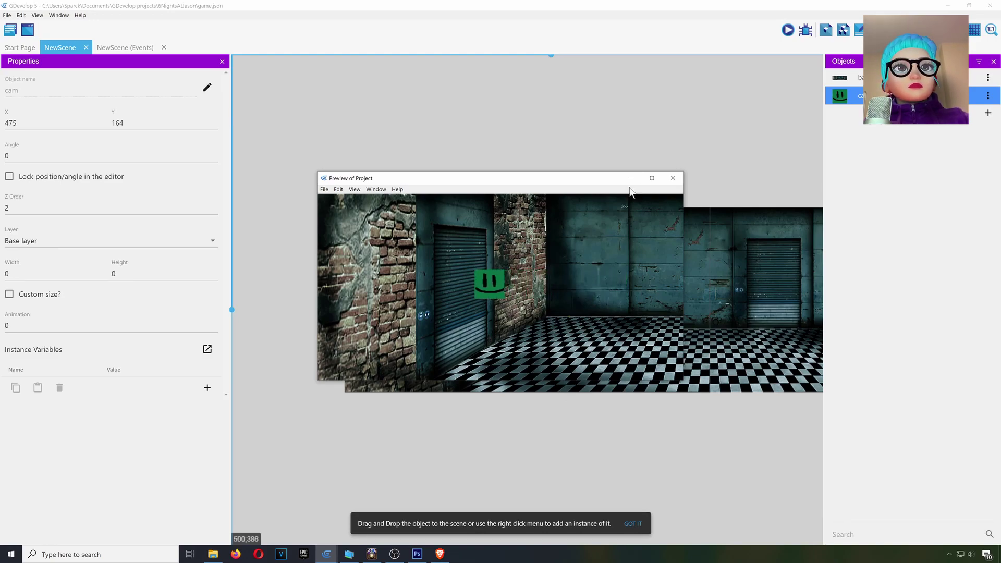
pyautogui.click(672, 178)
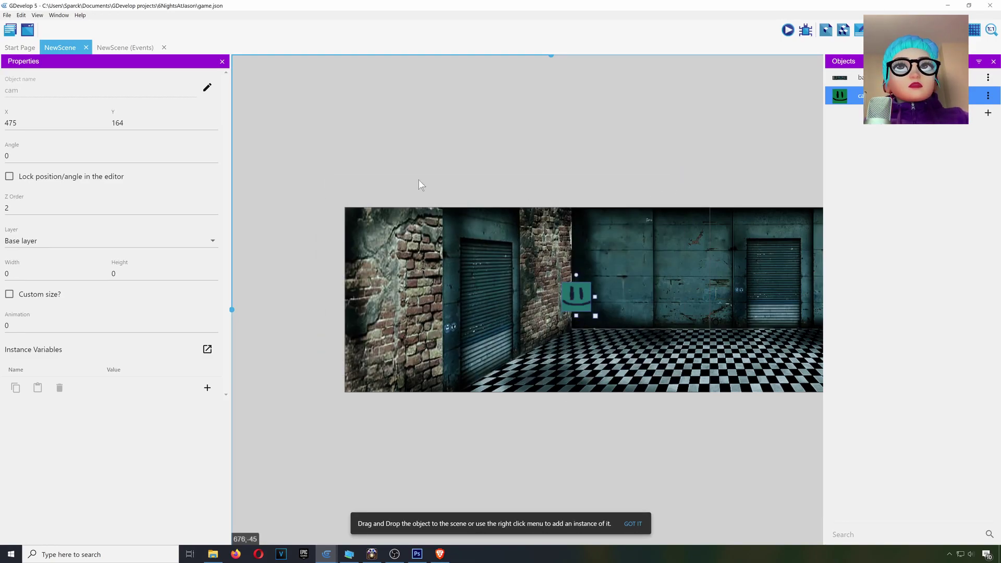
pyautogui.click(122, 48)
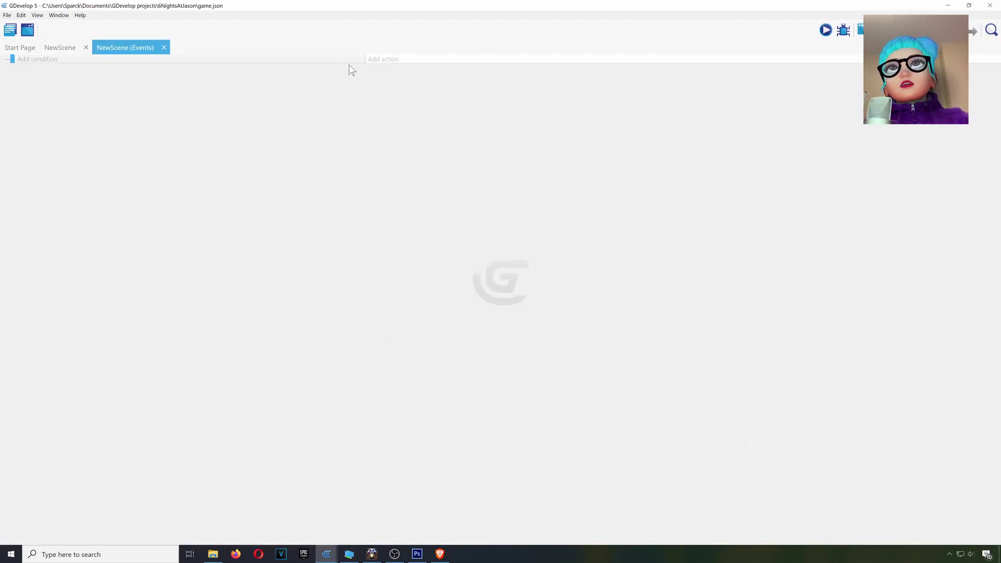
# Add a Layers and cameras action that sets the camera's centre X position.
pyautogui.click(382, 60)
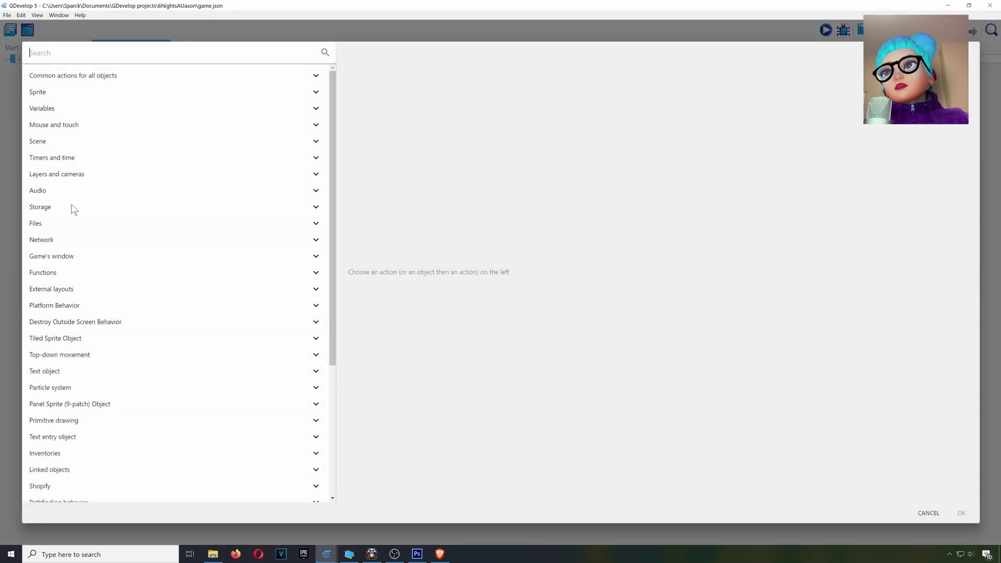
pyautogui.click(81, 175)
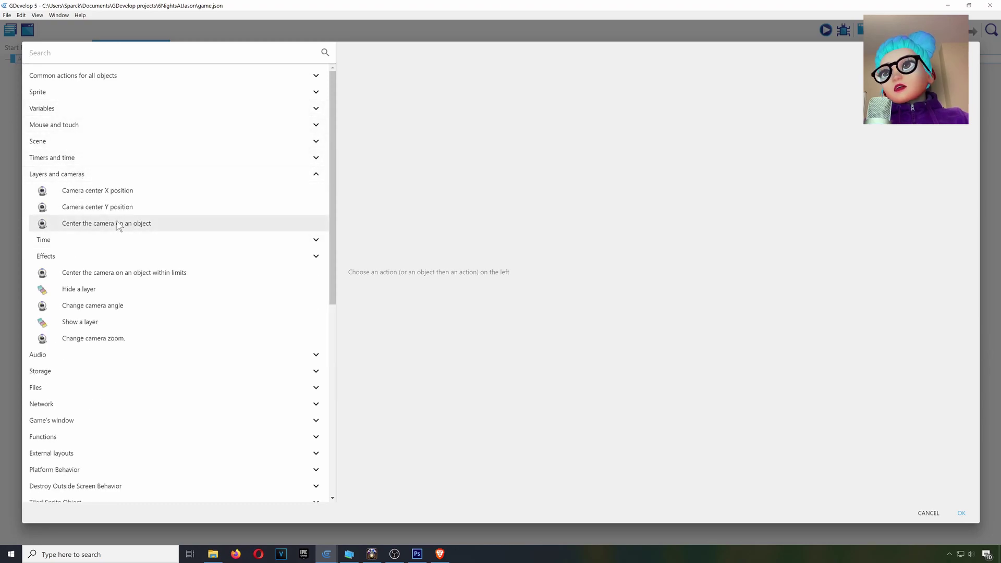
pyautogui.click(112, 192)
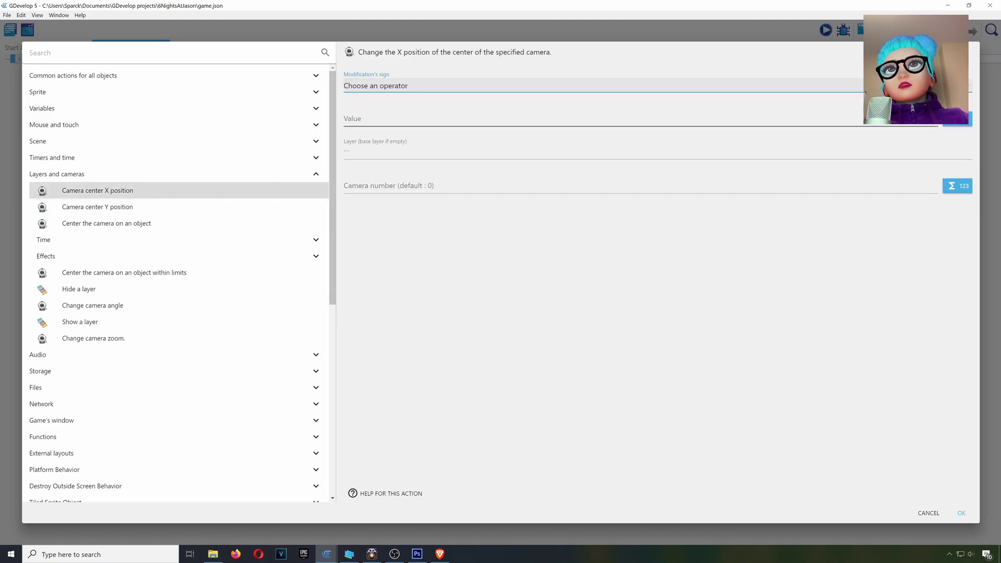
pyautogui.click(397, 87)
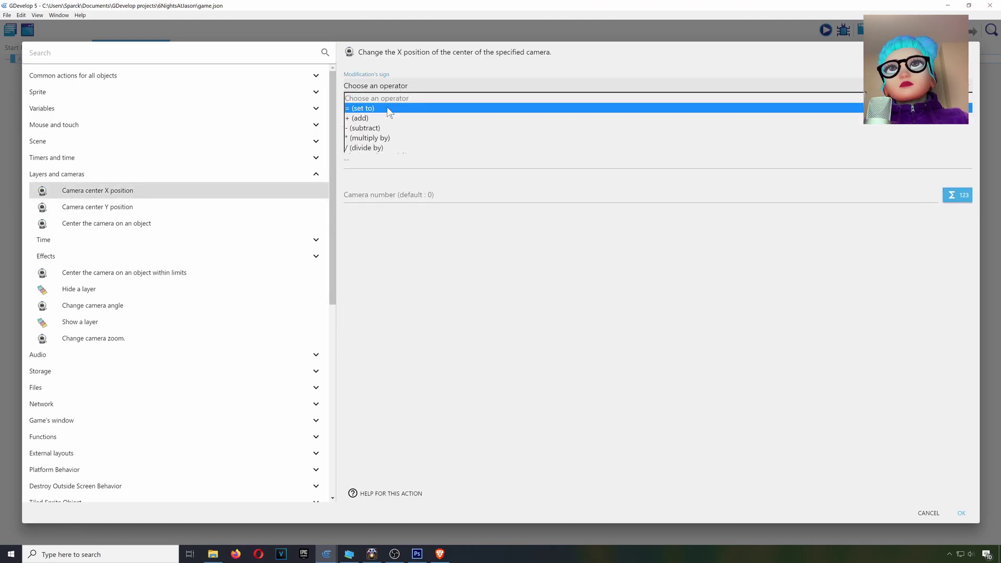
pyautogui.click(388, 109)
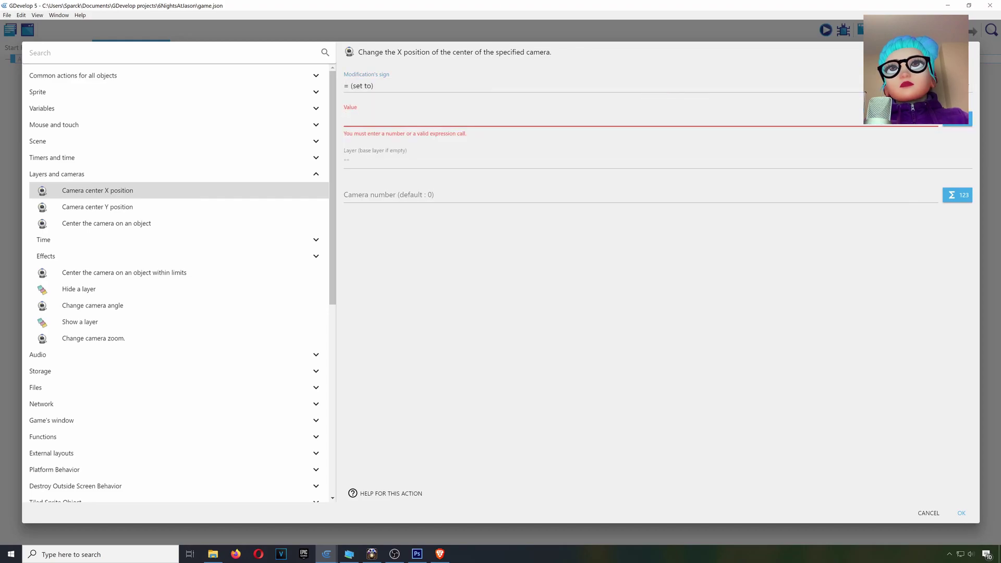
# Set the camera X value to cam.X() and confirm the action.
pyautogui.click(957, 121)
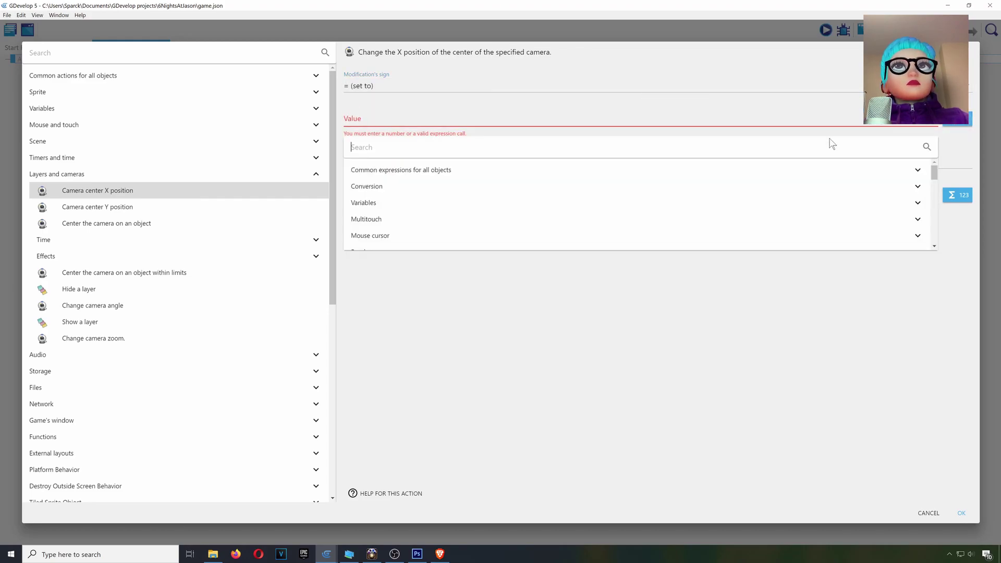
pyautogui.click(403, 172)
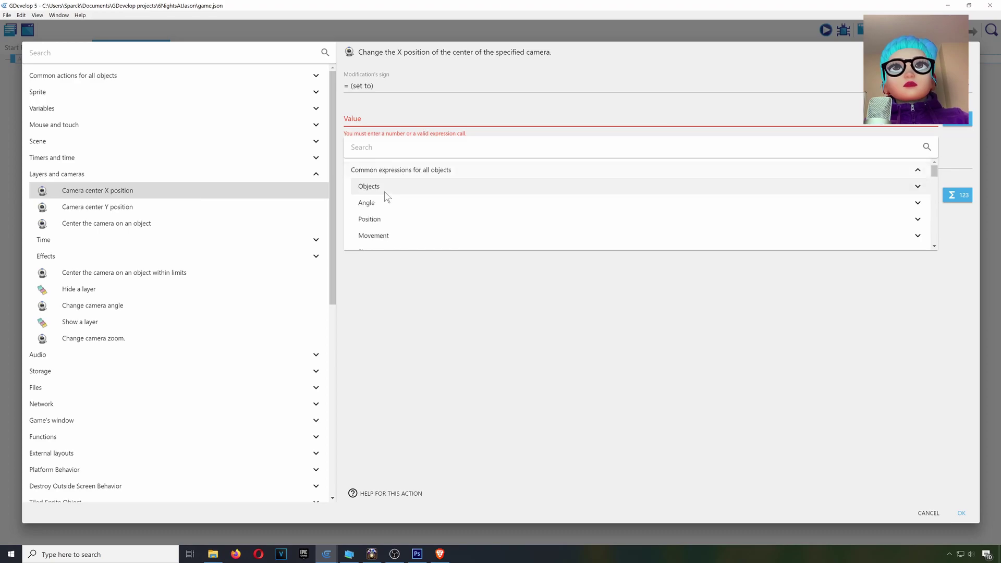
pyautogui.click(379, 221)
pyautogui.scroll(-4, 408, 239)
pyautogui.click(405, 177)
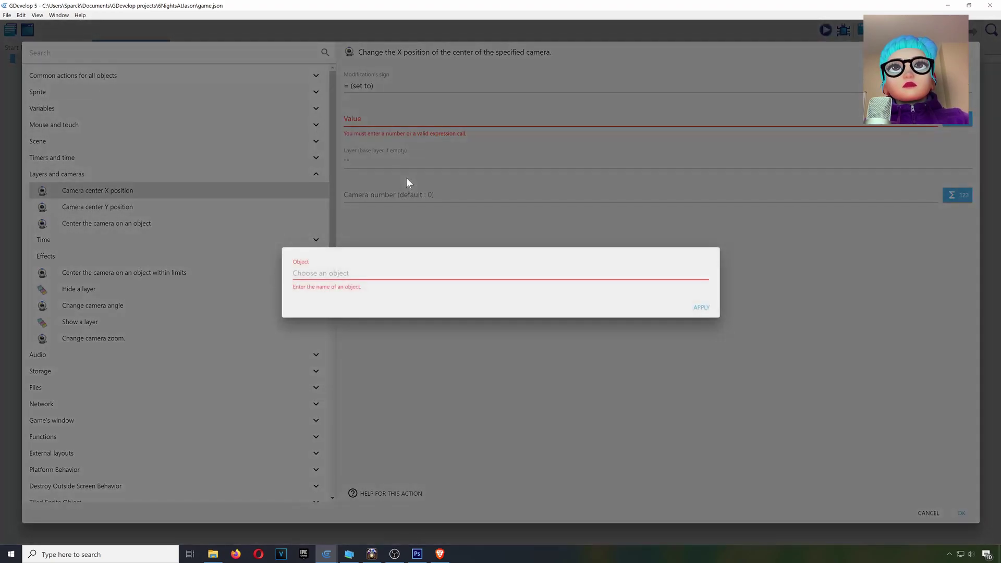
pyautogui.click(357, 274)
pyautogui.click(332, 308)
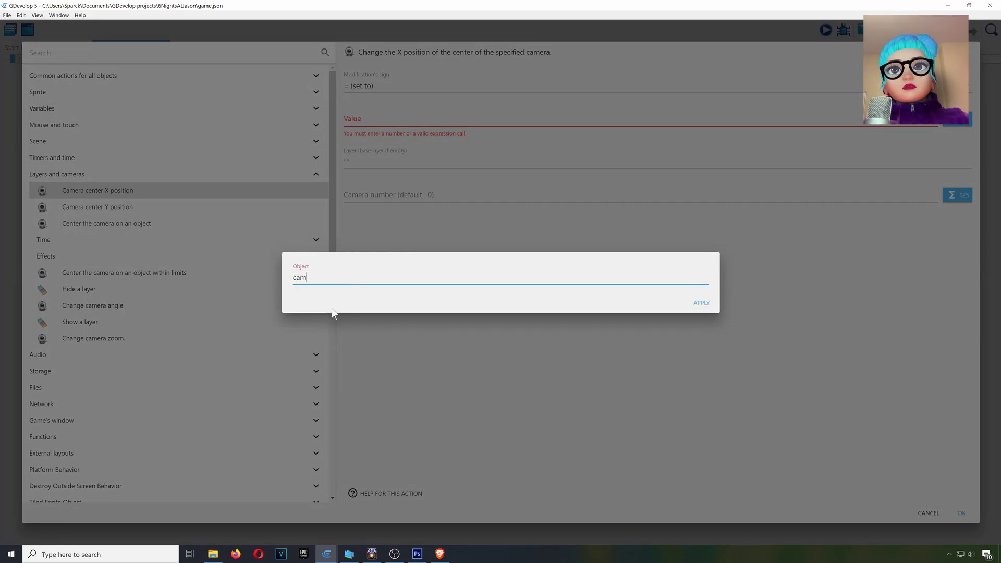
pyautogui.click(701, 304)
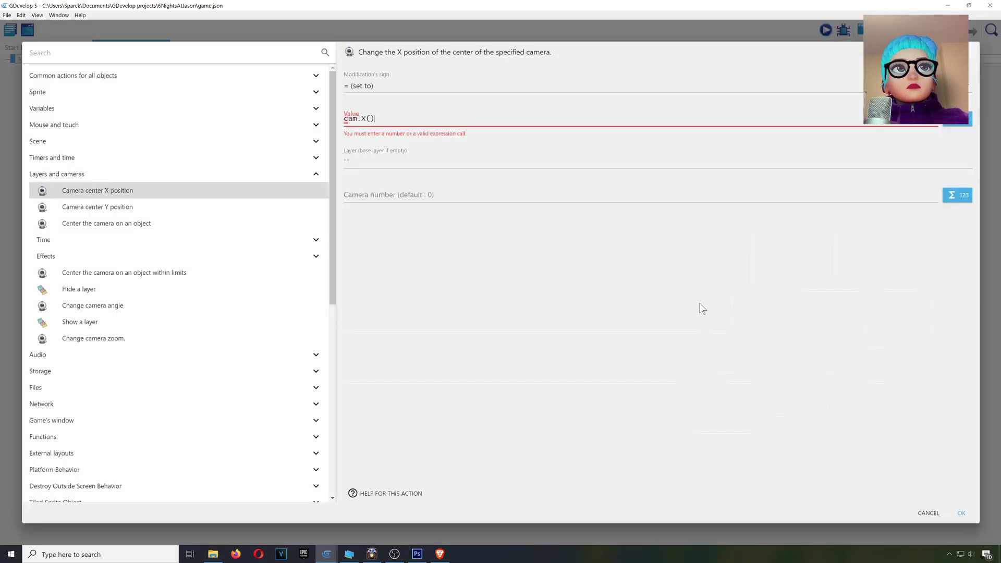
pyautogui.click(961, 513)
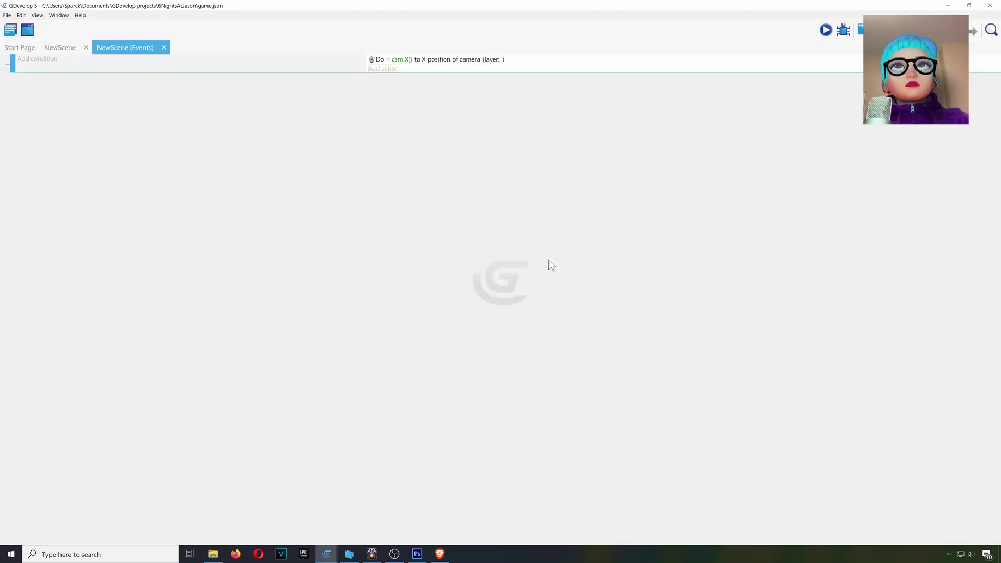
# Preview the game to watch the camera scroll with the smiley cam, then close it.
pyautogui.click(825, 32)
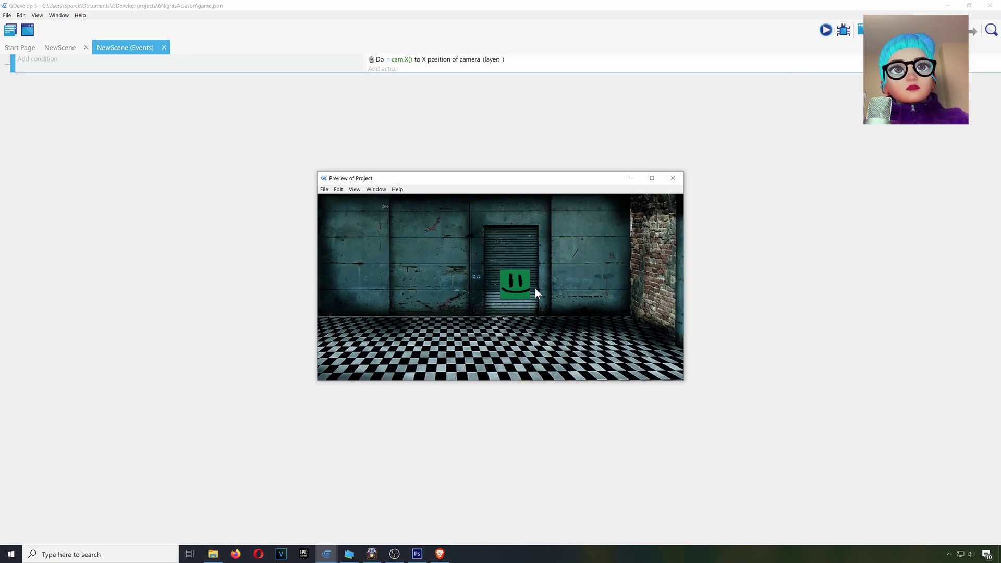
pyautogui.click(677, 175)
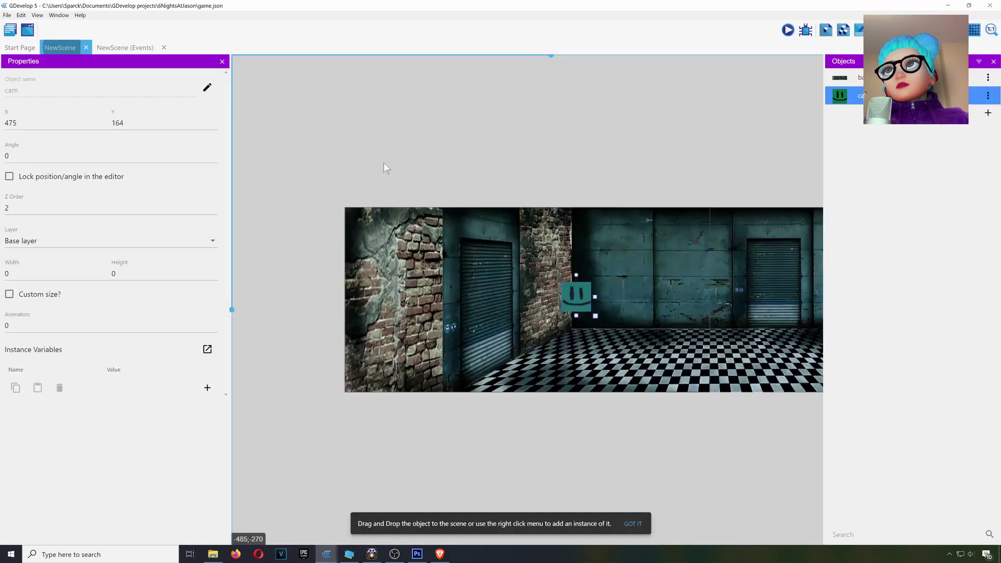
# Create a new bold Text object with a bright teal colour.
pyautogui.hotkey('ctrl', 'shift', 'Tab')
pyautogui.click(988, 112)
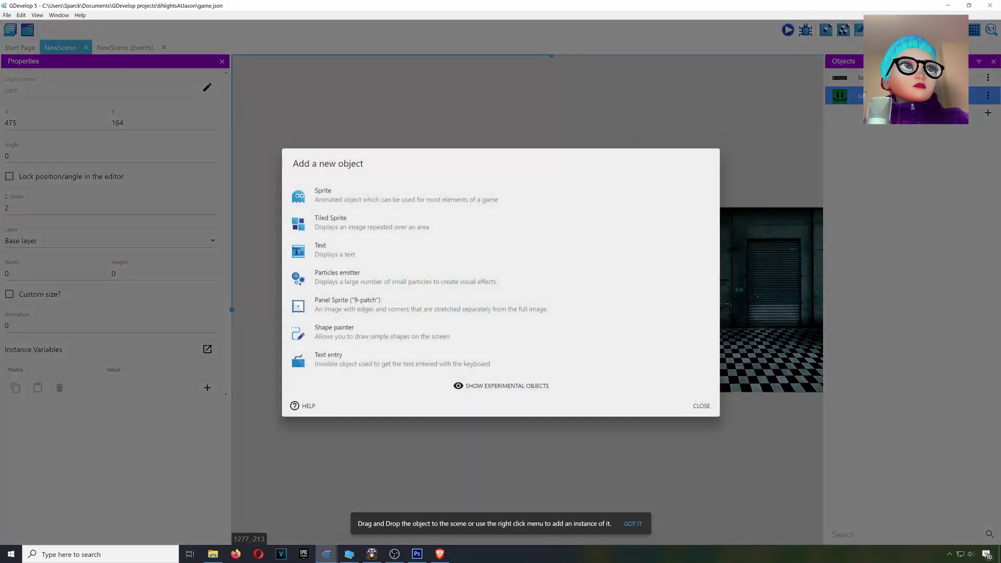
pyautogui.click(338, 255)
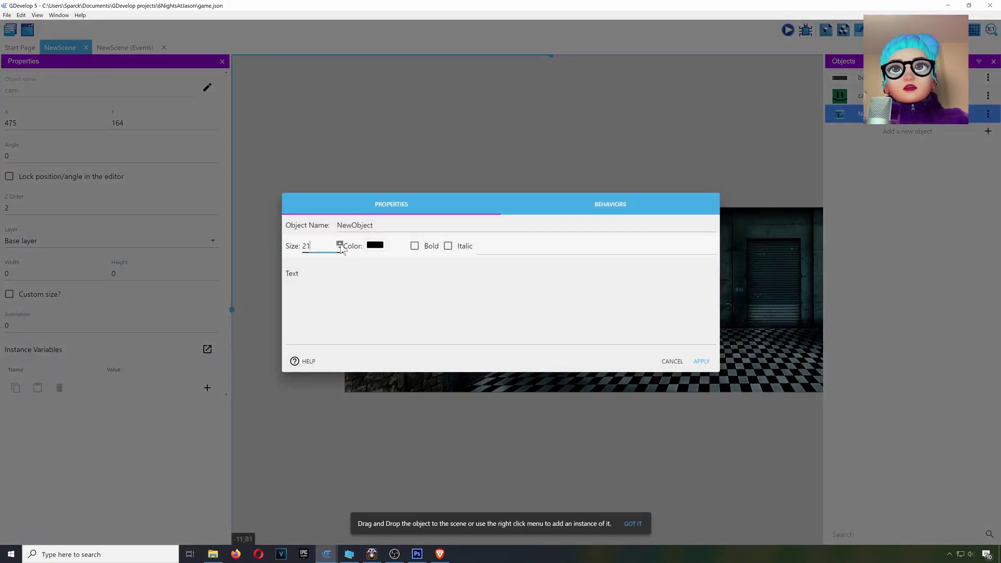
pyautogui.click(381, 250)
pyautogui.click(364, 374)
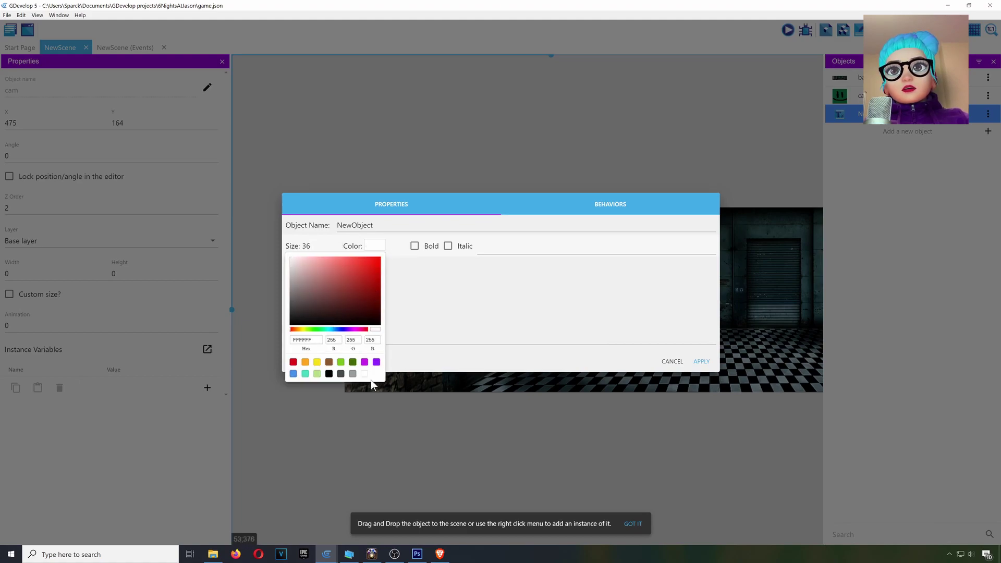
pyautogui.click(305, 374)
pyautogui.moveTo(350, 264); pyautogui.dragTo(374, 257)
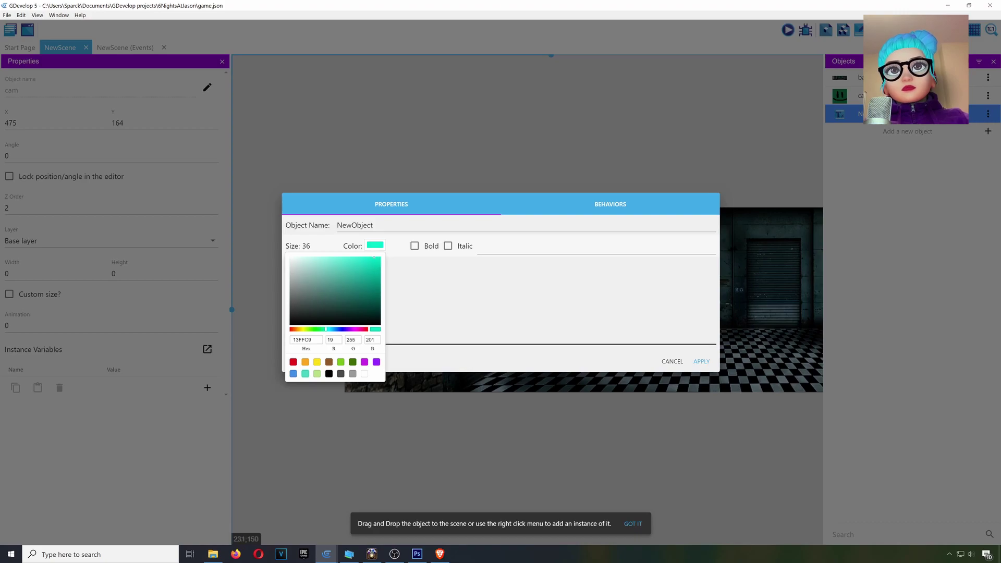
pyautogui.click(415, 245)
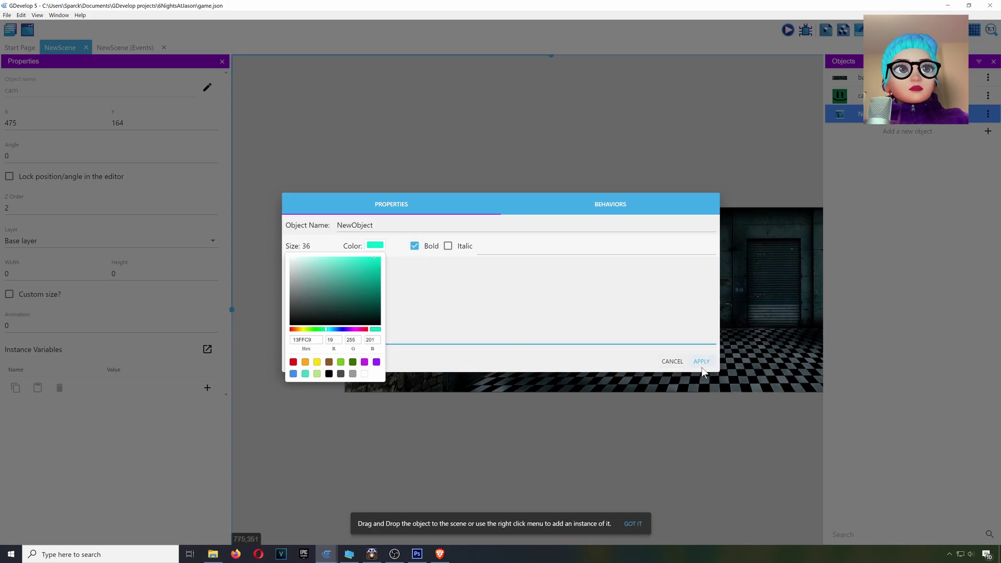
pyautogui.click(702, 361)
# Place the text at the scene's top-left and change its colour to white.
pyautogui.moveTo(847, 114); pyautogui.dragTo(370, 223)
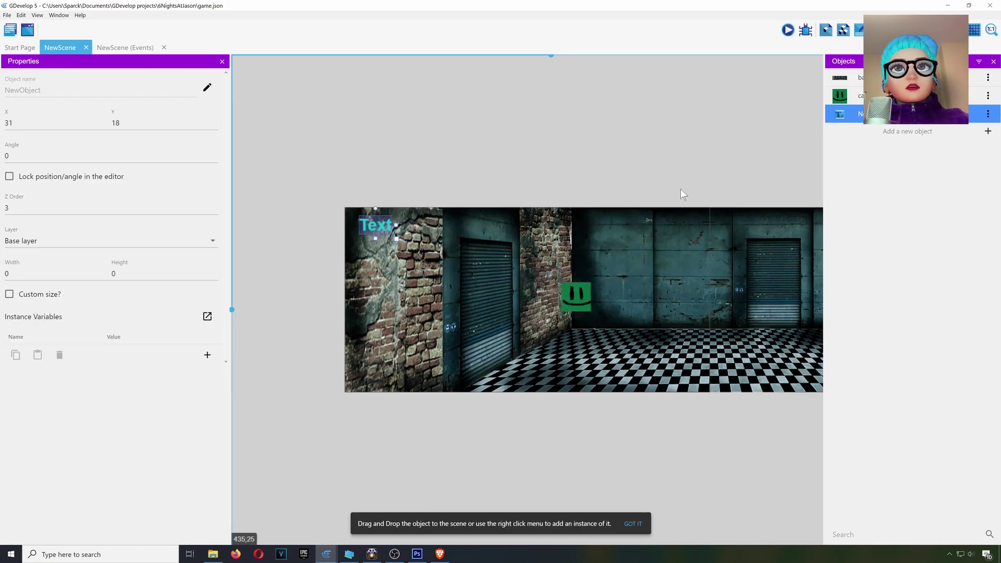
pyautogui.click(988, 115)
pyautogui.click(956, 132)
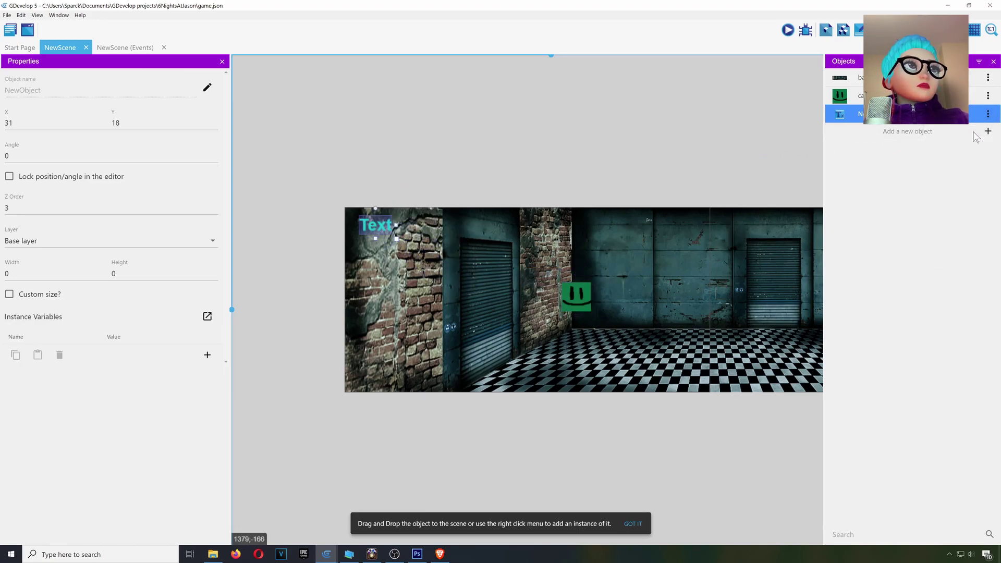
pyautogui.click(376, 246)
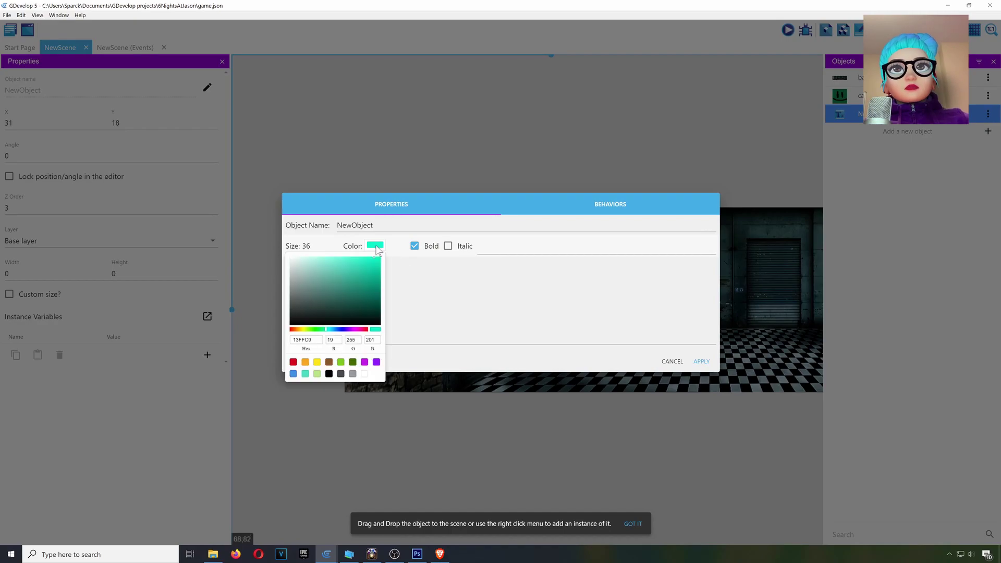
pyautogui.click(317, 362)
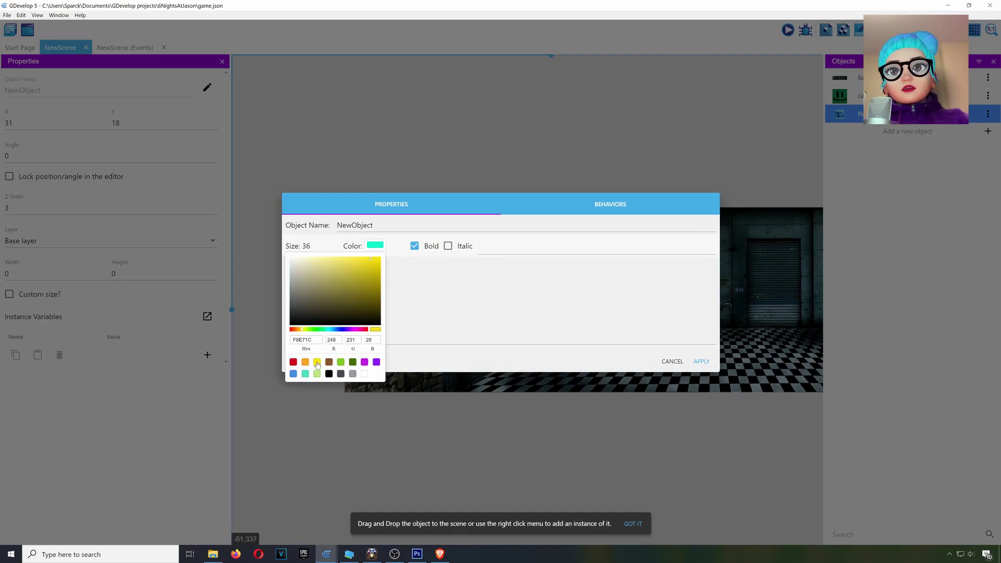
pyautogui.click(364, 374)
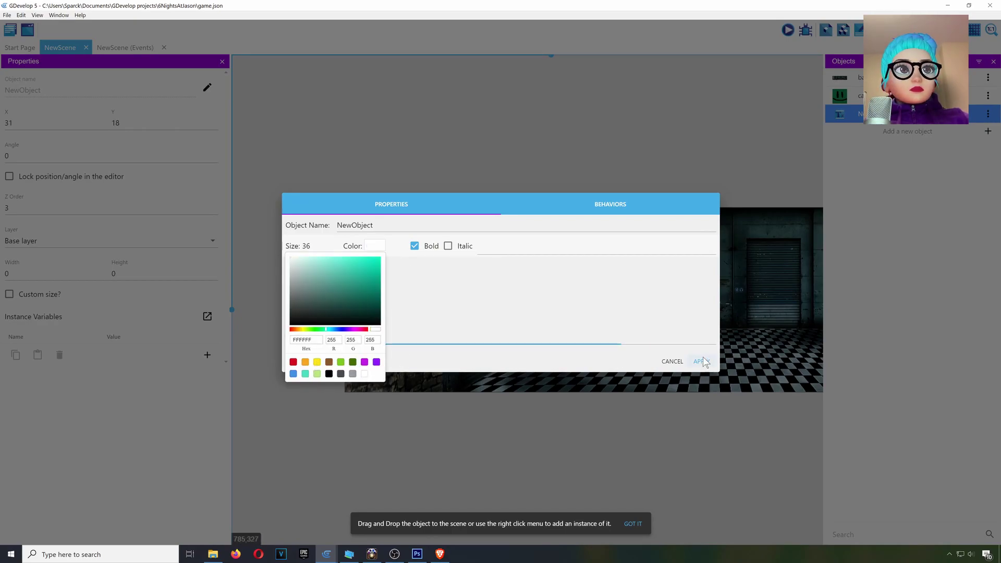
pyautogui.click(701, 361)
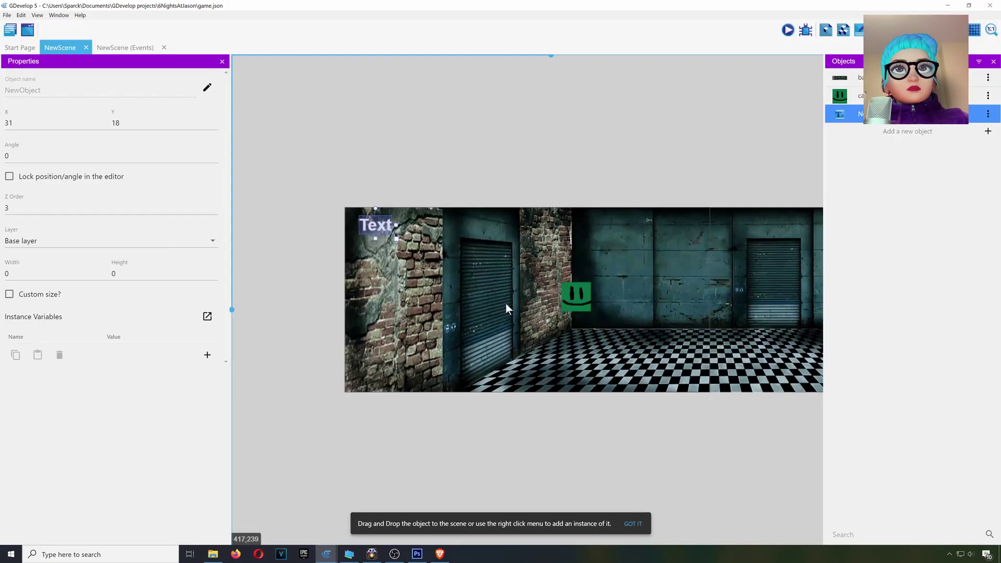
pyautogui.click(425, 251)
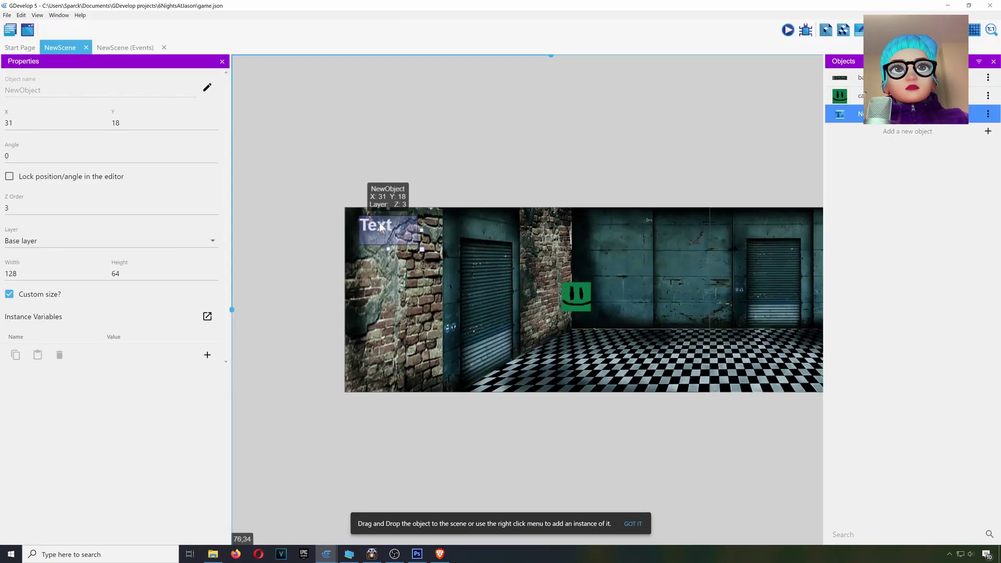
pyautogui.click(516, 170)
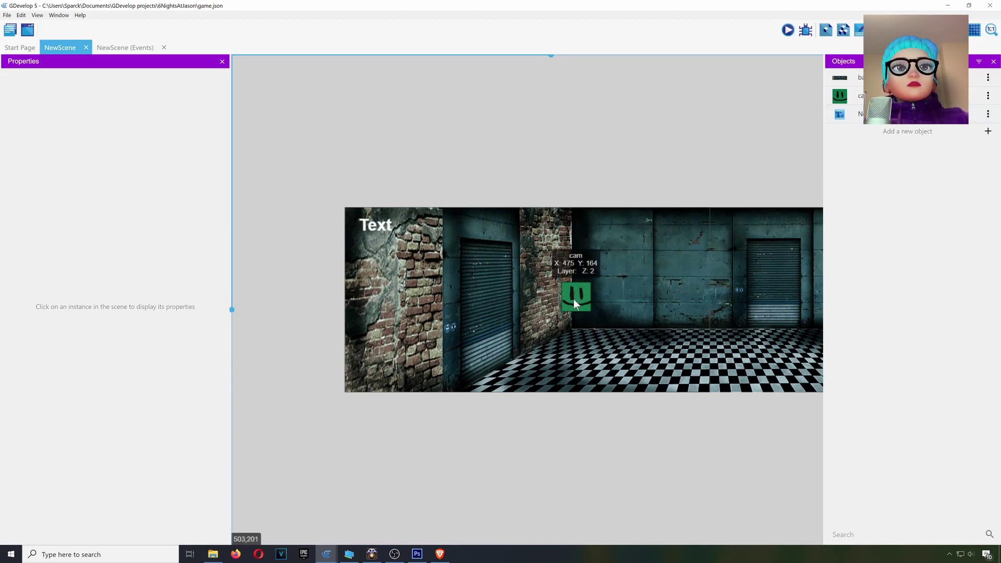
# Add scene variable bb with value 0 through Scene properties' variable editor.
pyautogui.rightClick(564, 175)
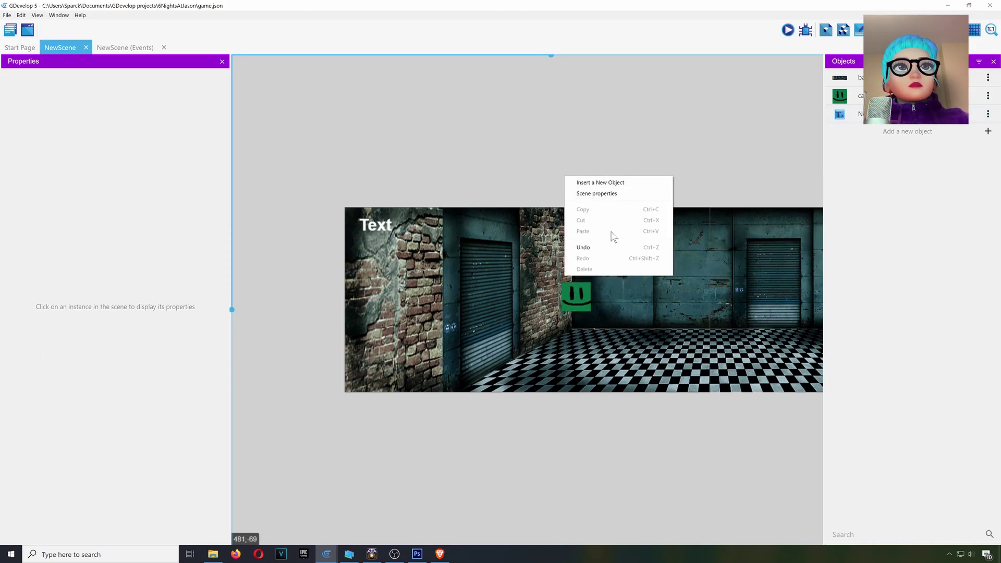
pyautogui.click(609, 196)
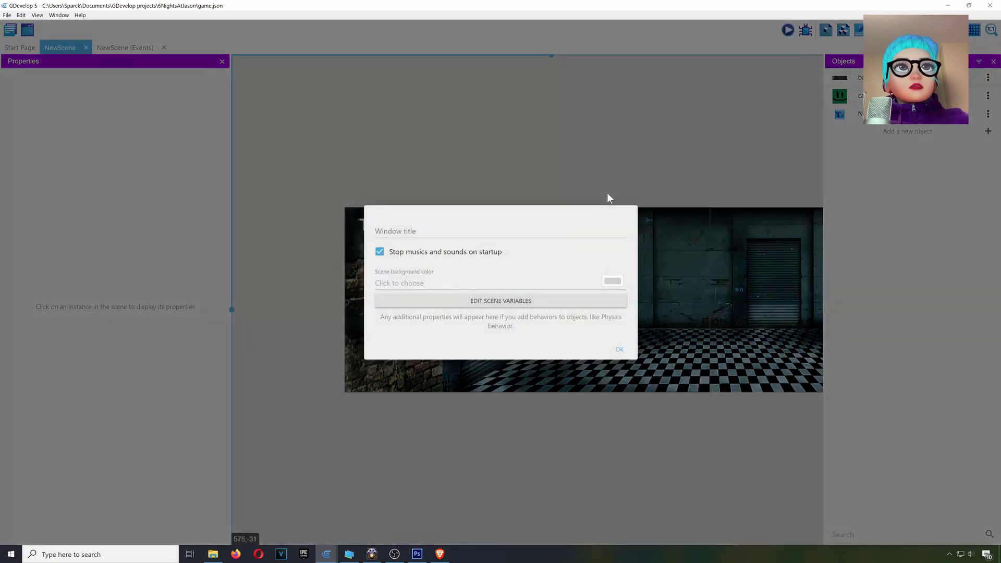
pyautogui.click(474, 301)
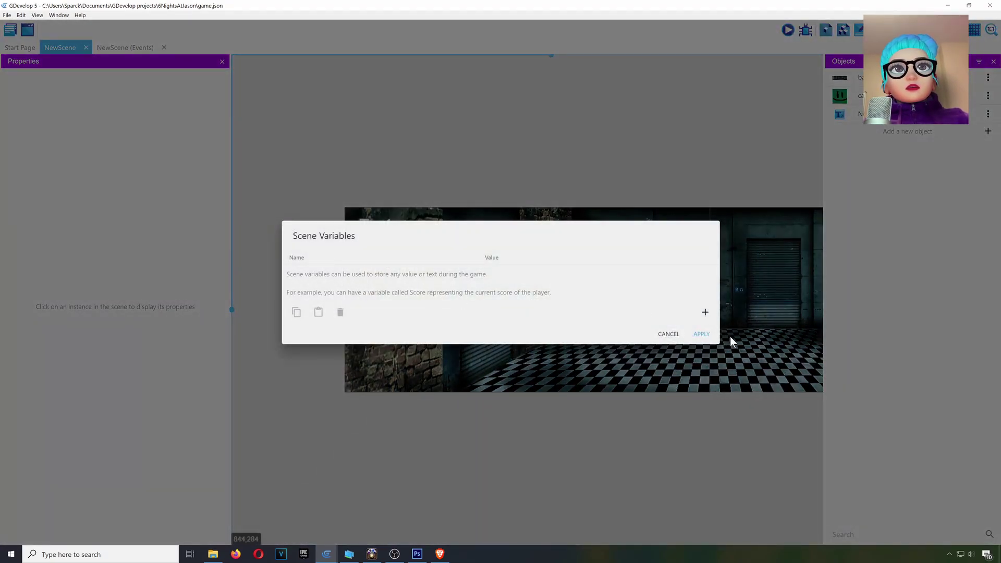
pyautogui.click(705, 312)
pyautogui.hotkey('shift', 'Left')
pyautogui.hotkey('shift', 'Left')
pyautogui.hotkey('shift', 'Left')
pyautogui.hotkey('shift', 'Left')
pyautogui.hotkey('shift', 'Left')
pyautogui.hotkey('shift', 'Left')
pyautogui.hotkey('shift', 'Left')
pyautogui.hotkey('shift', 'Left')
pyautogui.write('bb')
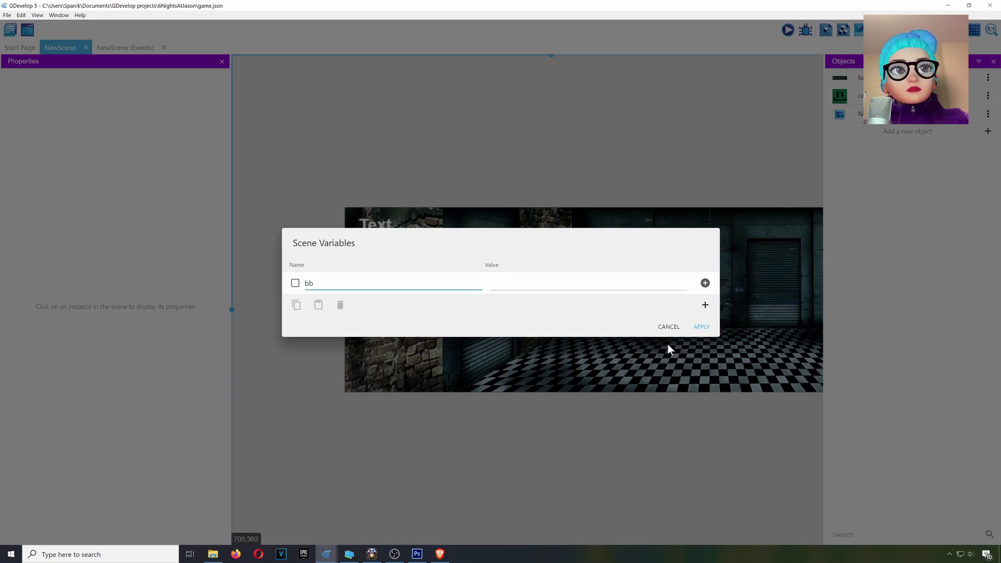
pyautogui.press('Tab')
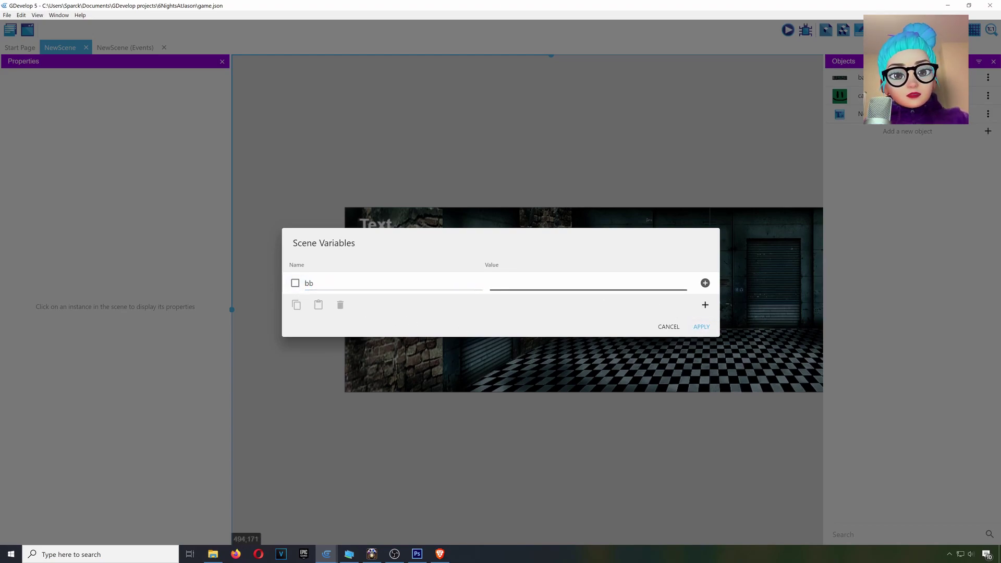
pyautogui.press('Tab')
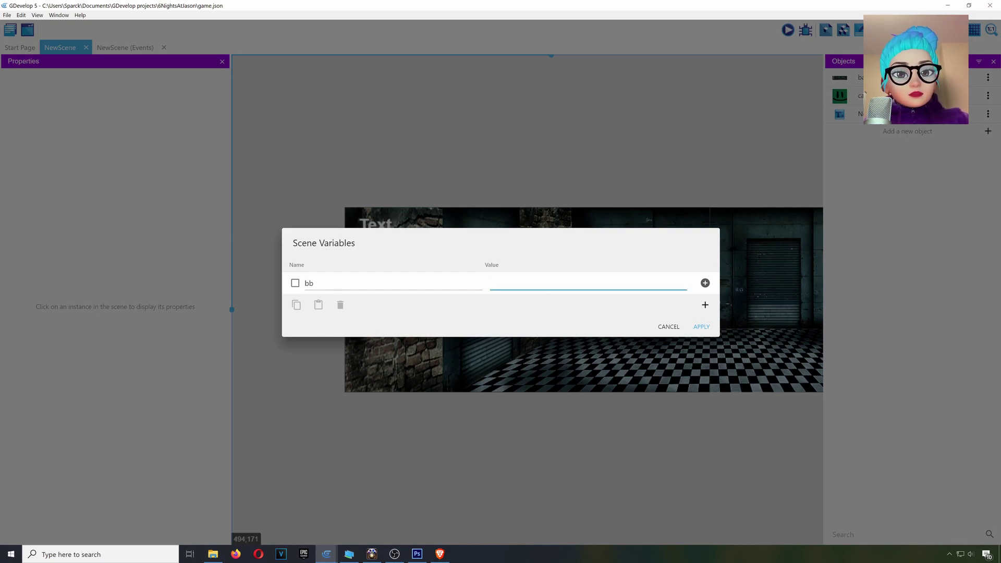
pyautogui.click(702, 327)
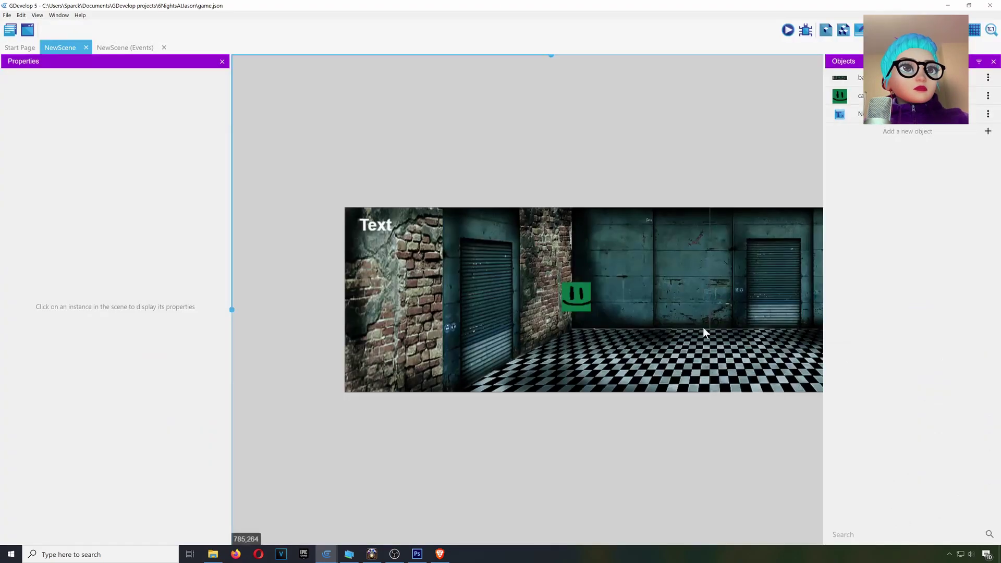
# Add a Modify the text action for NewObject using the set-to operator.
pyautogui.click(137, 51)
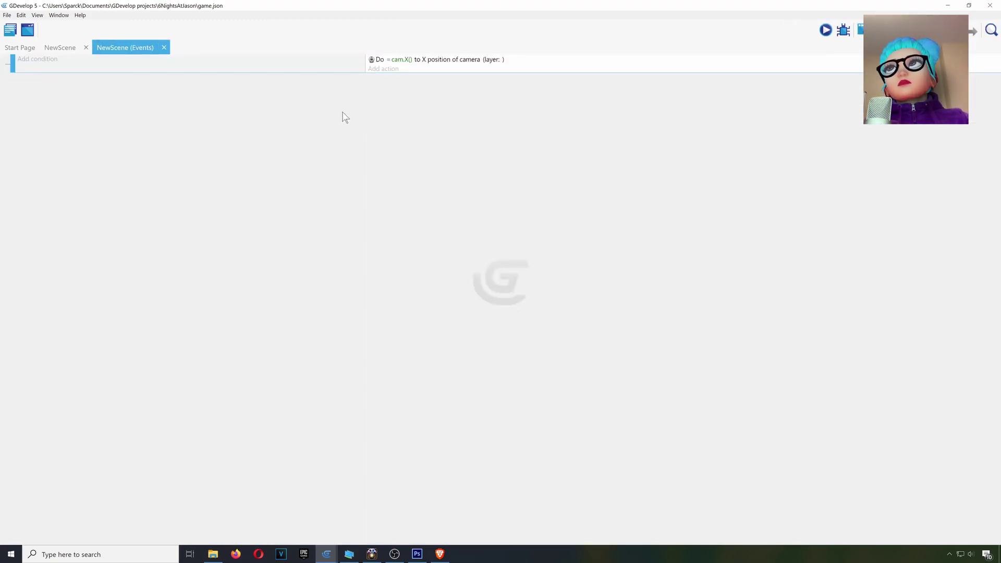
pyautogui.click(392, 69)
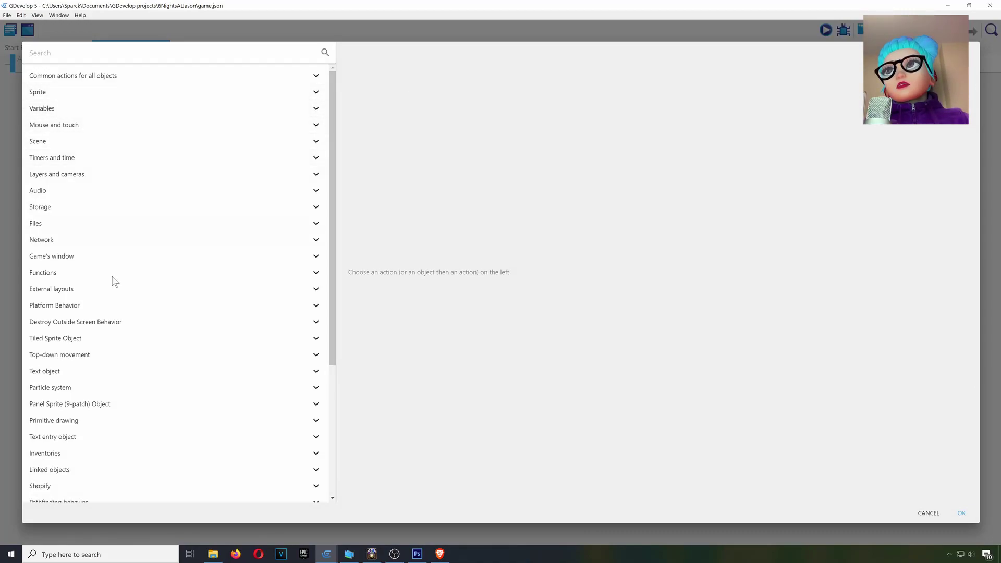
pyautogui.click(73, 373)
pyautogui.scroll(-2, 102, 383)
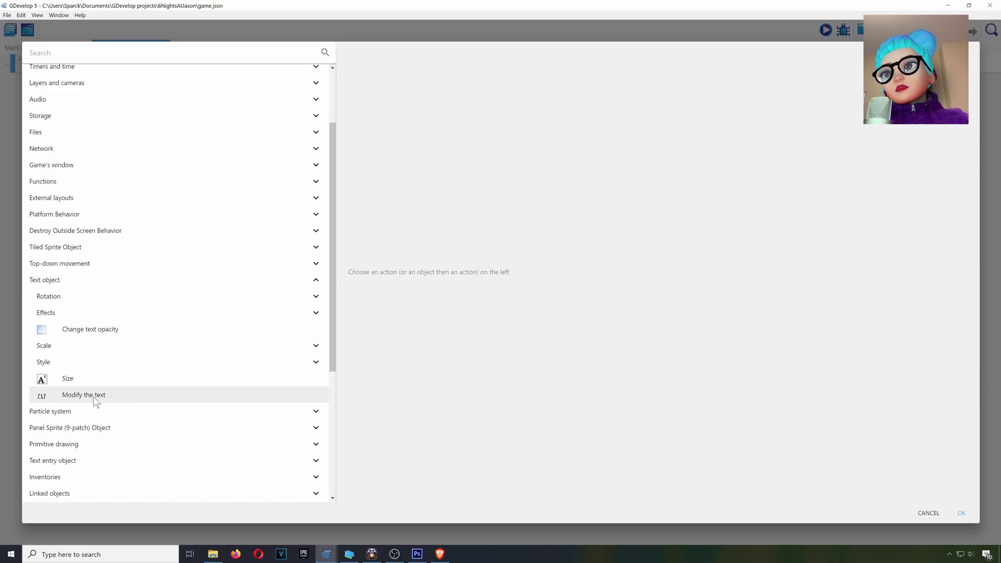
pyautogui.click(95, 399)
pyautogui.click(385, 106)
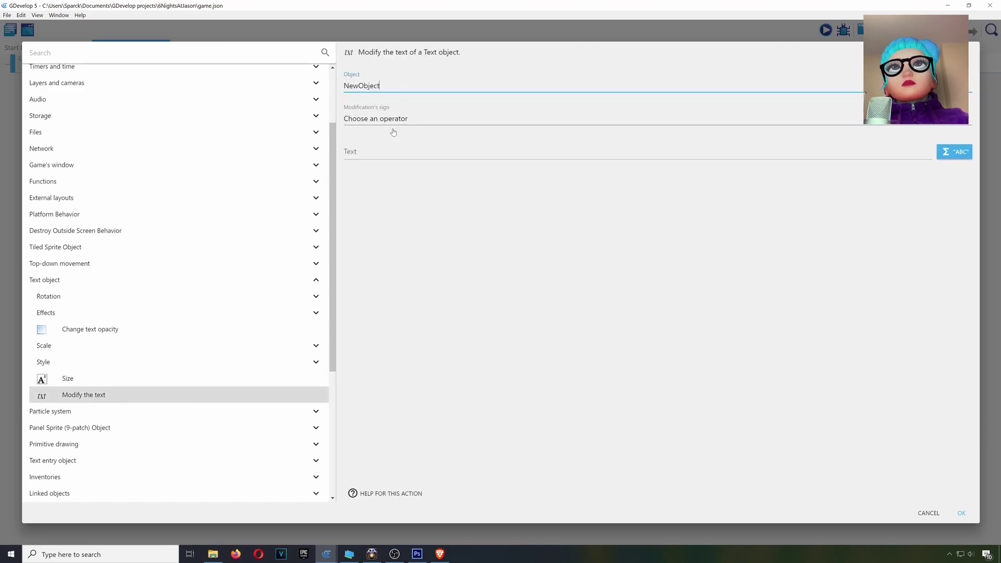
pyautogui.click(376, 121)
pyautogui.click(374, 141)
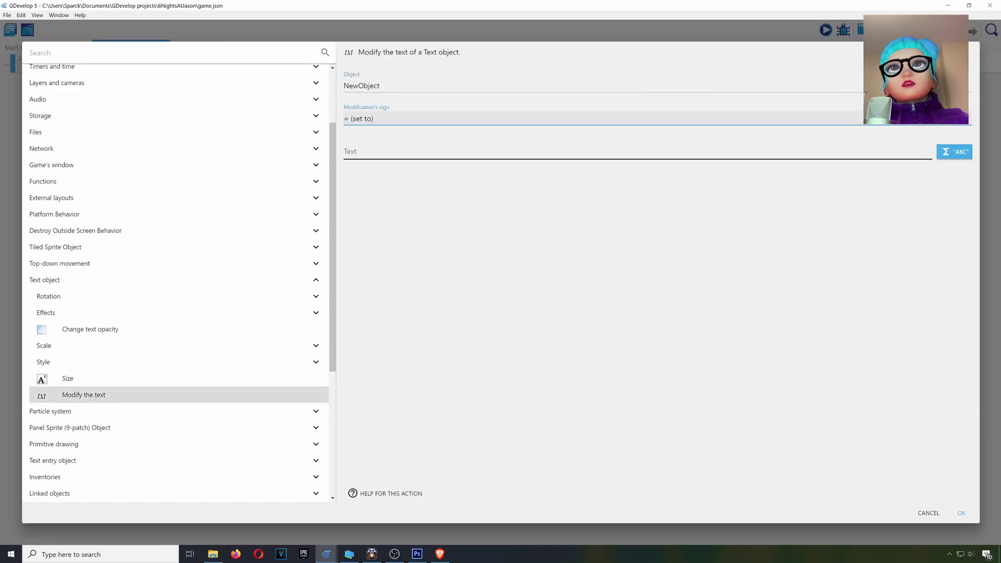
# Set the text value to VariableString(bb) and confirm the action.
pyautogui.click(953, 153)
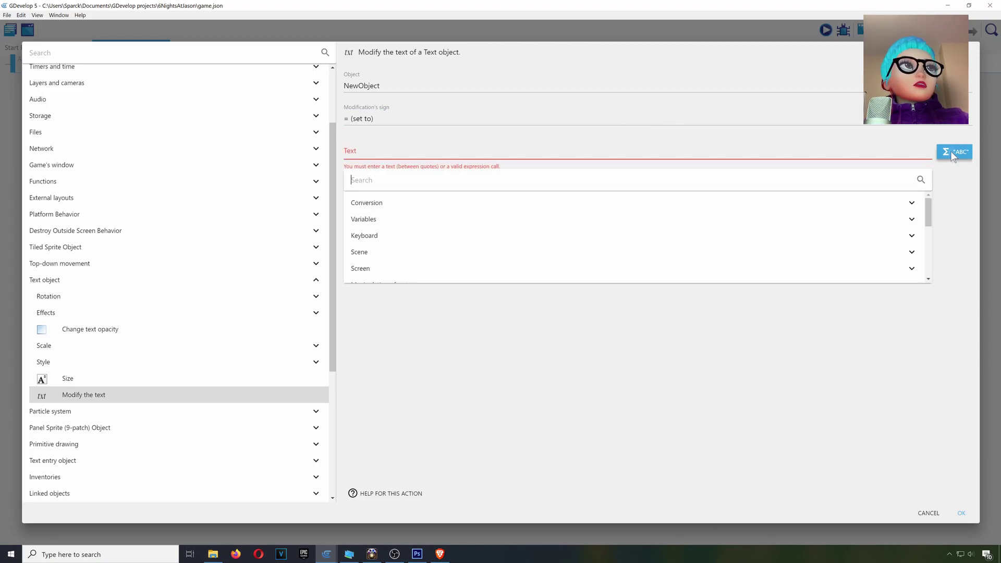
pyautogui.click(378, 221)
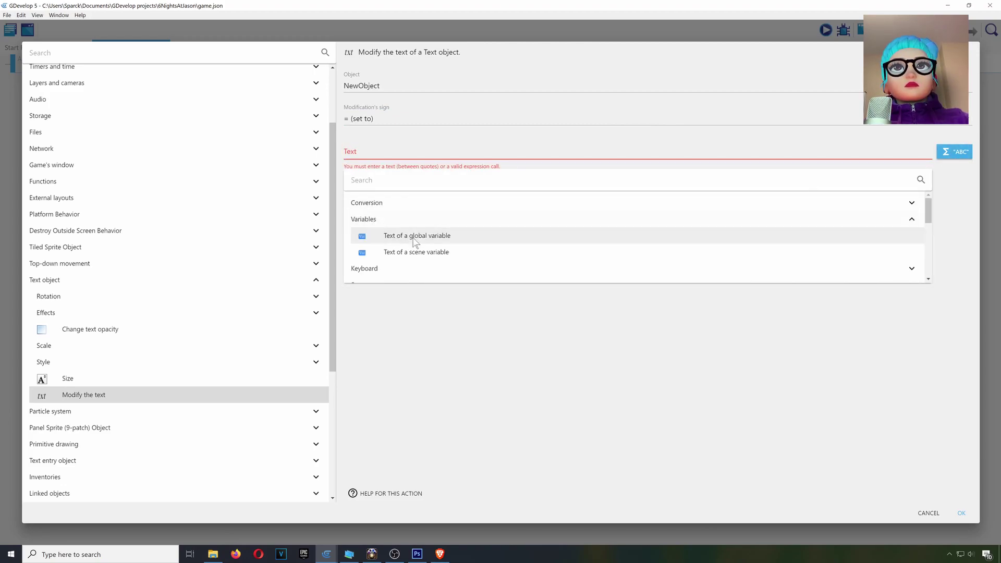
pyautogui.click(440, 252)
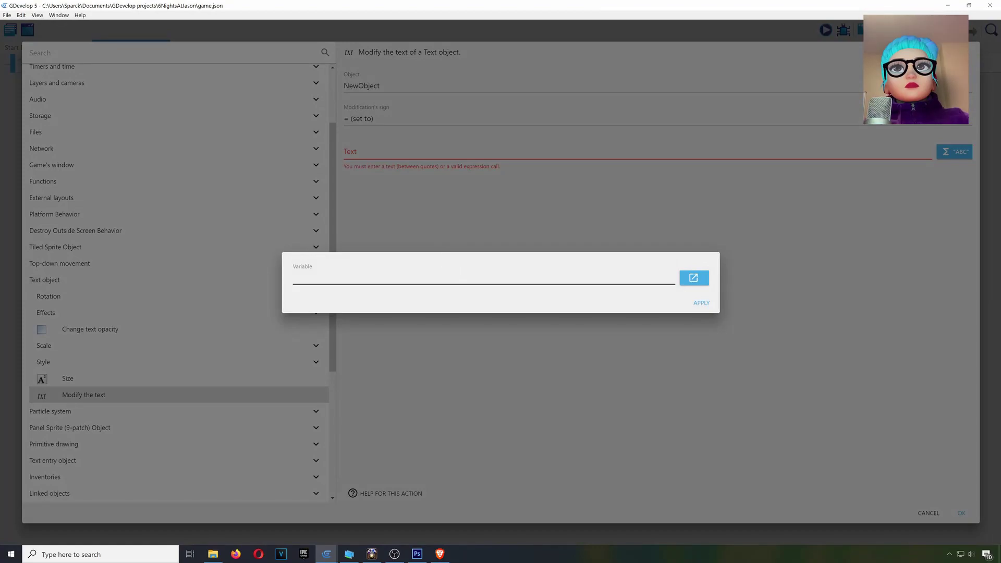
pyautogui.click(350, 296)
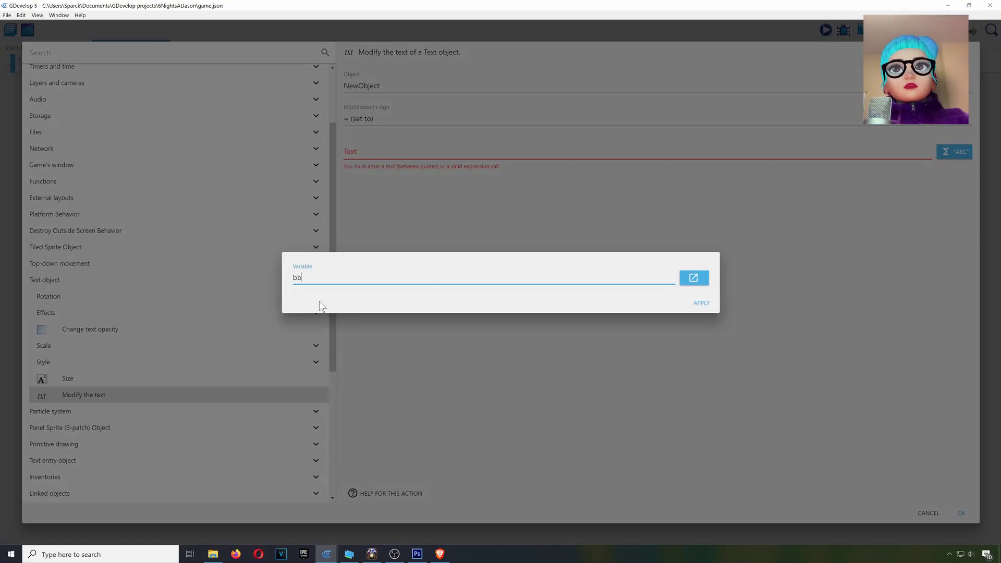
pyautogui.click(699, 305)
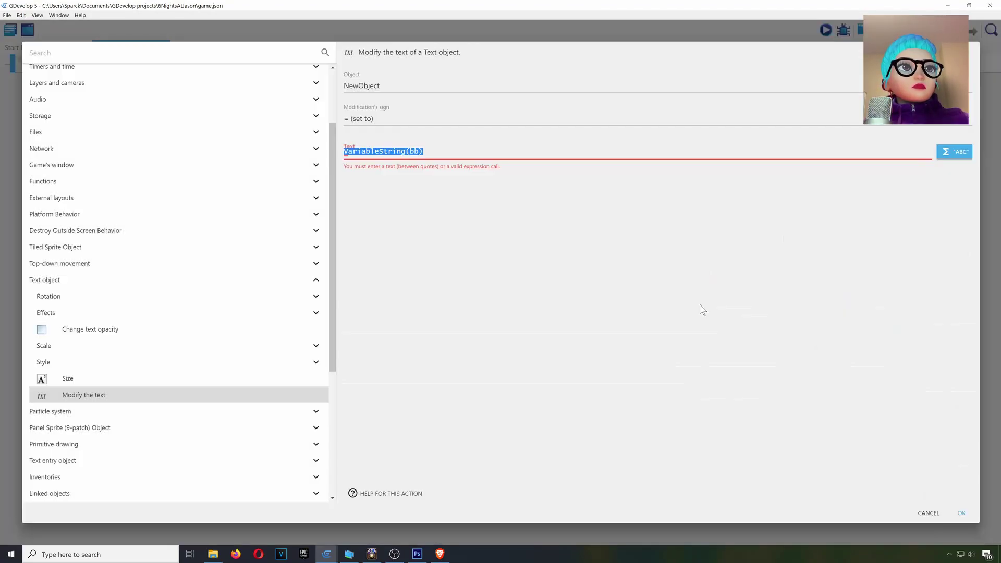
pyautogui.click(963, 513)
# Preview the game, then select the VariableString text action.
pyautogui.click(829, 30)
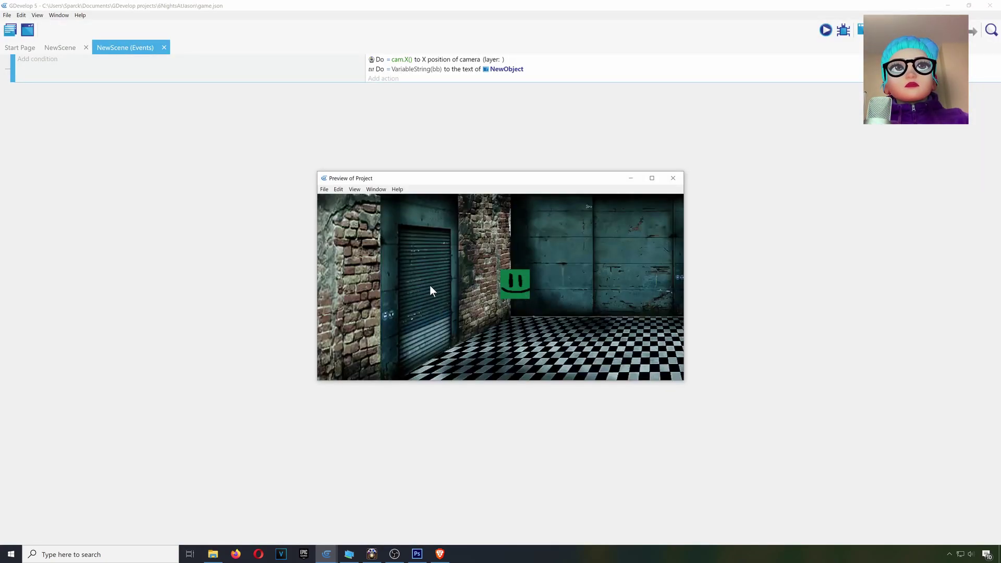
pyautogui.click(673, 178)
pyautogui.click(449, 72)
# Clear the NewObject text value and reinsert VariableString(bb) from the expression picker.
pyautogui.doubleClick(449, 72)
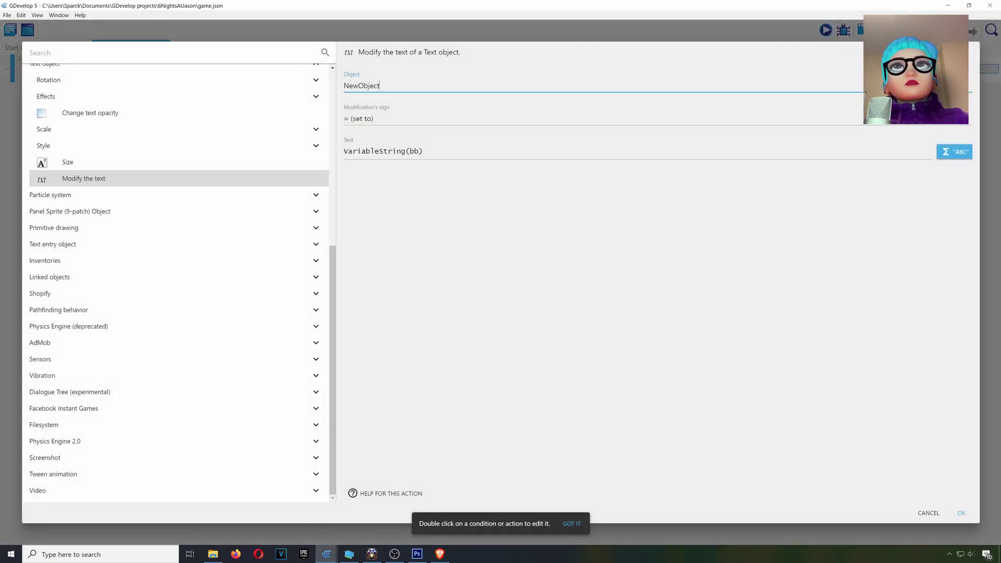
pyautogui.click(426, 152)
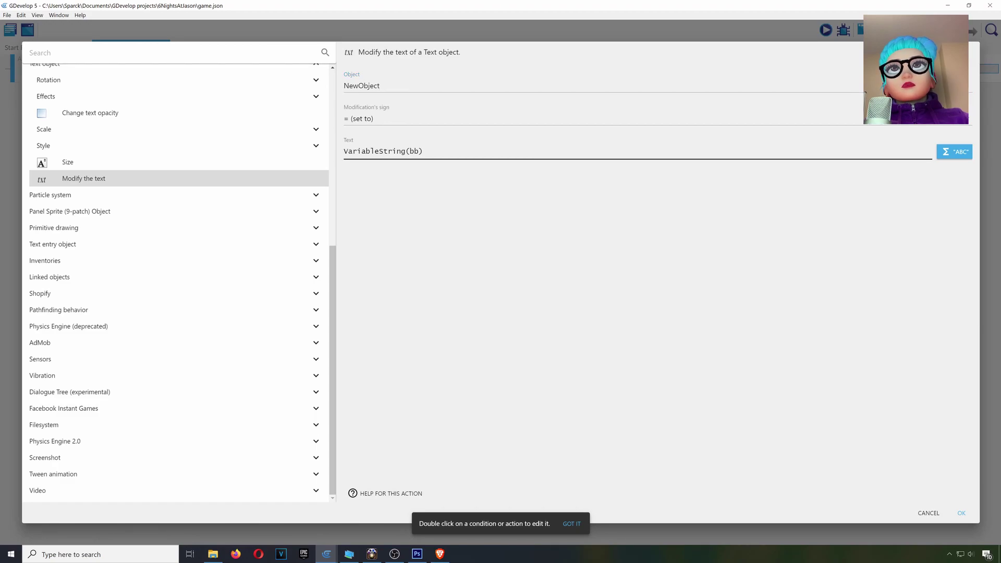
pyautogui.moveTo(425, 151); pyautogui.dragTo(338, 156)
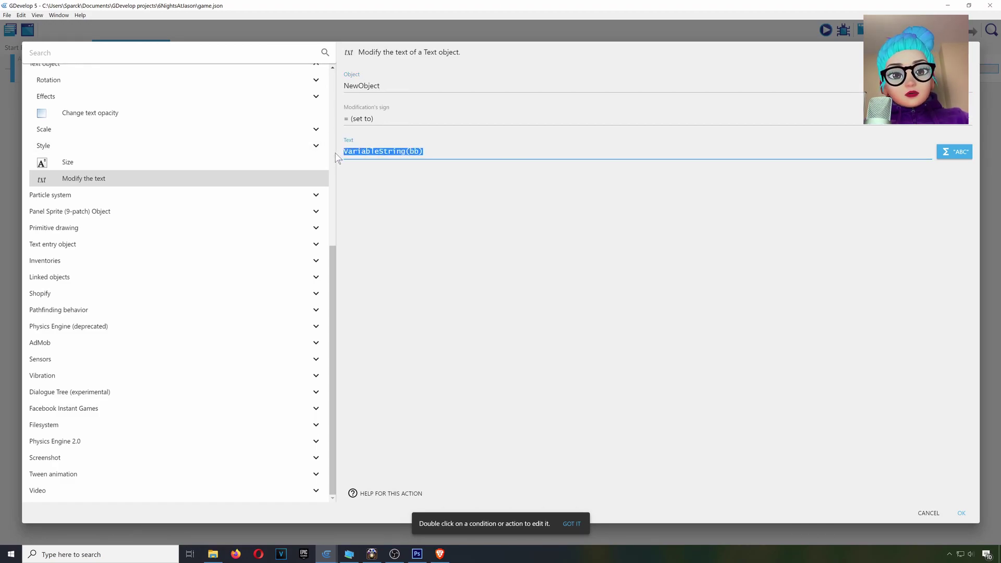
pyautogui.press('BackSpace')
pyautogui.click(337, 157)
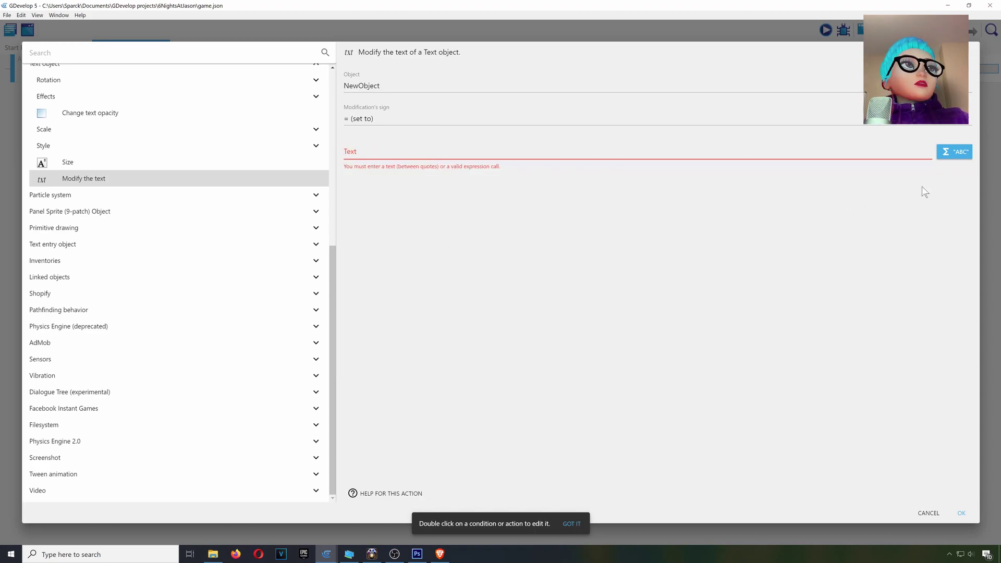
pyautogui.click(950, 154)
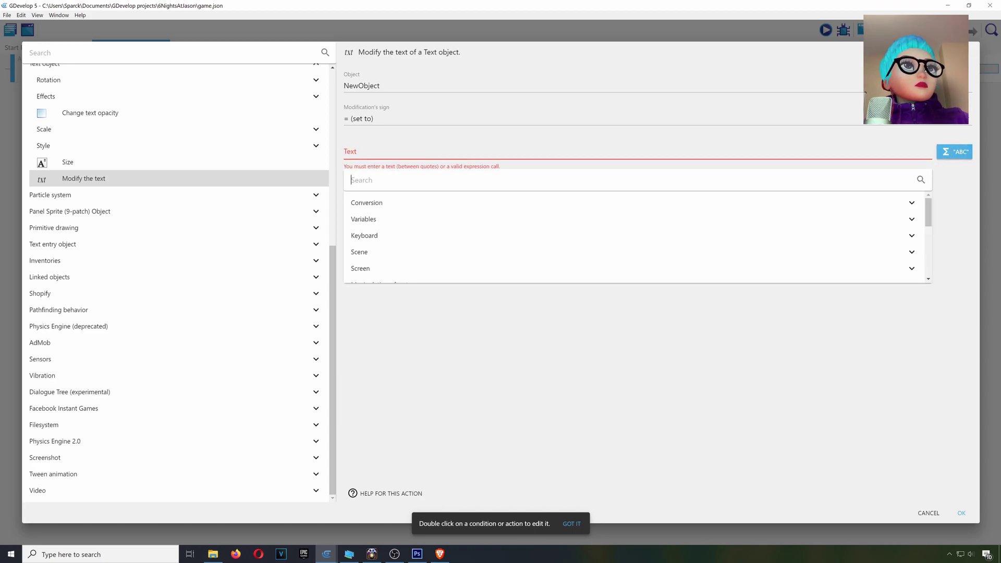
pyautogui.click(382, 223)
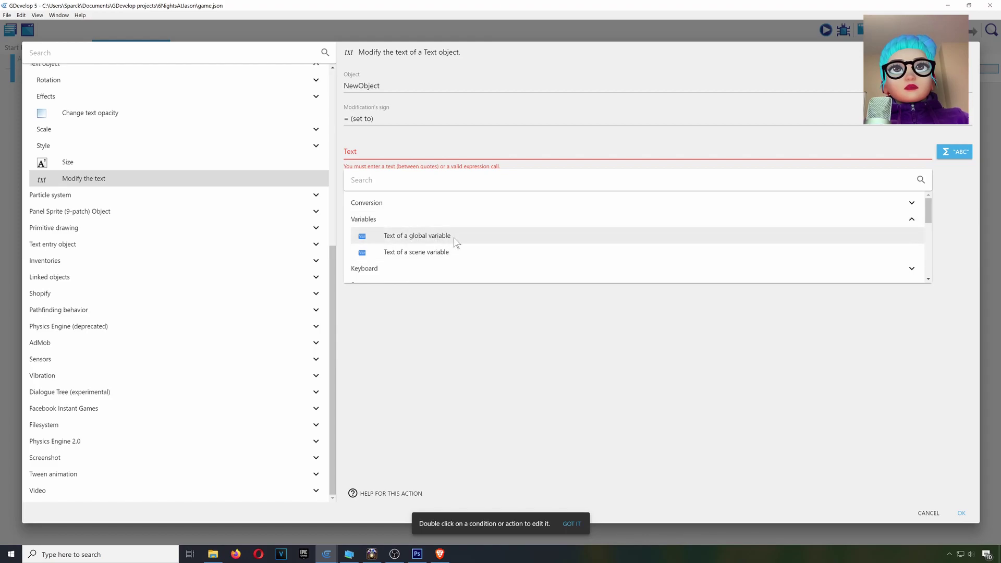
pyautogui.click(443, 252)
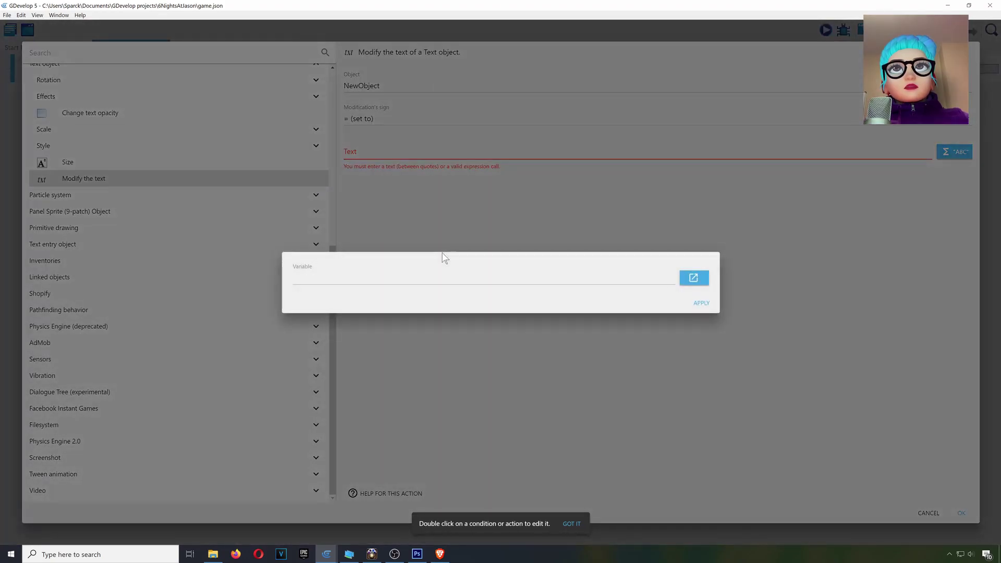
pyautogui.click(323, 298)
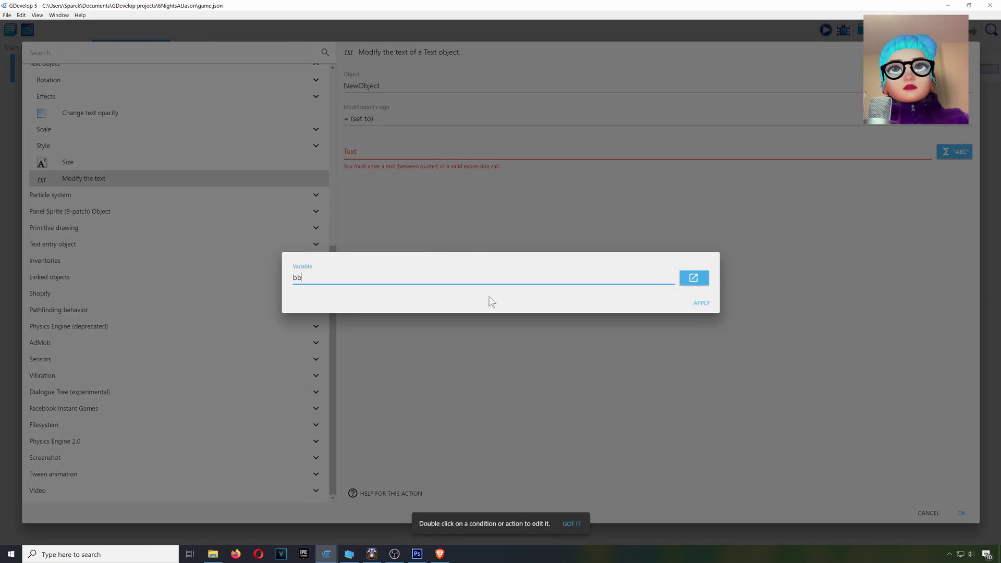
pyautogui.click(703, 304)
pyautogui.click(591, 270)
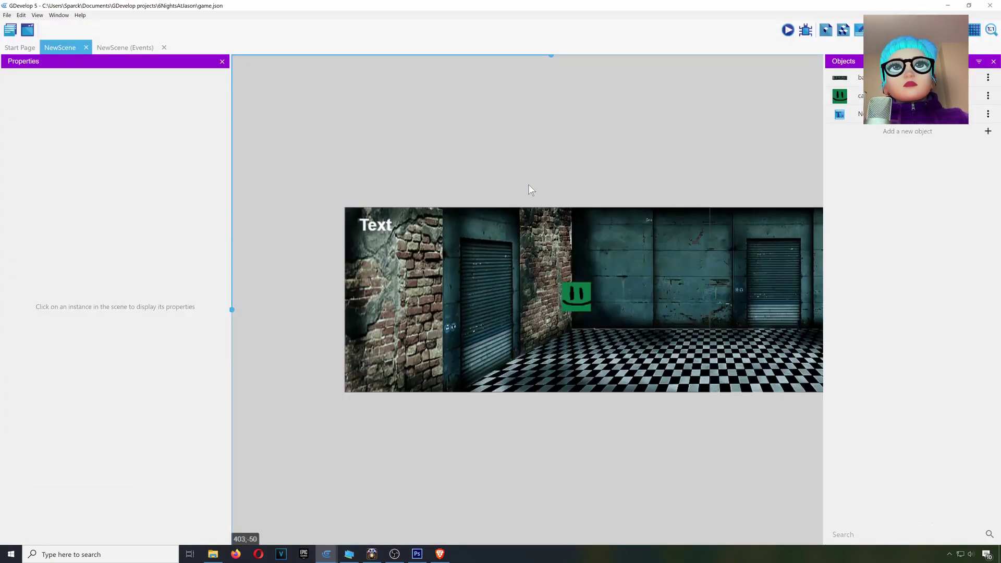
pyautogui.rightClick(529, 187)
# Check variable bb's value in the scene variables list.
pyautogui.click(574, 206)
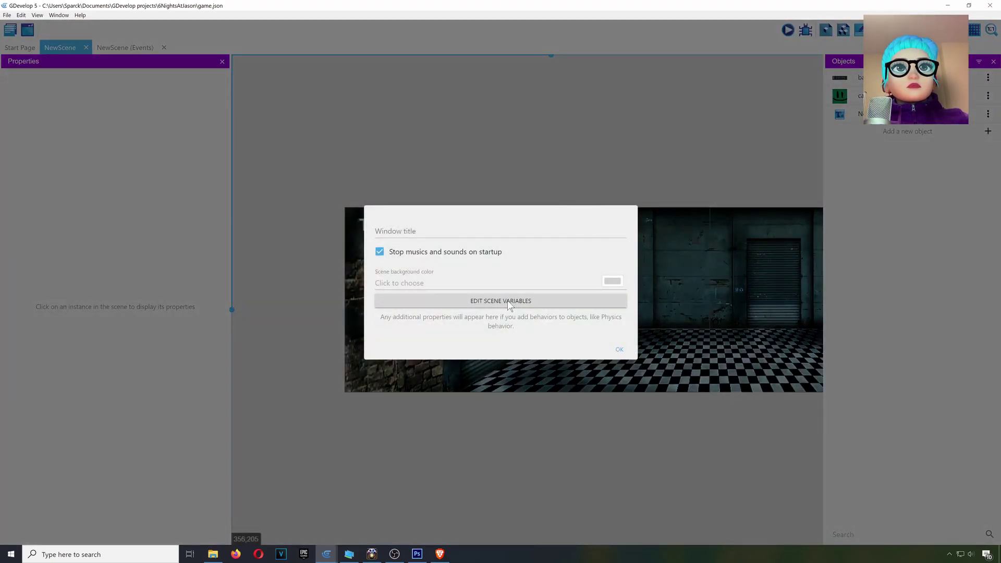
pyautogui.click(520, 302)
pyautogui.click(519, 287)
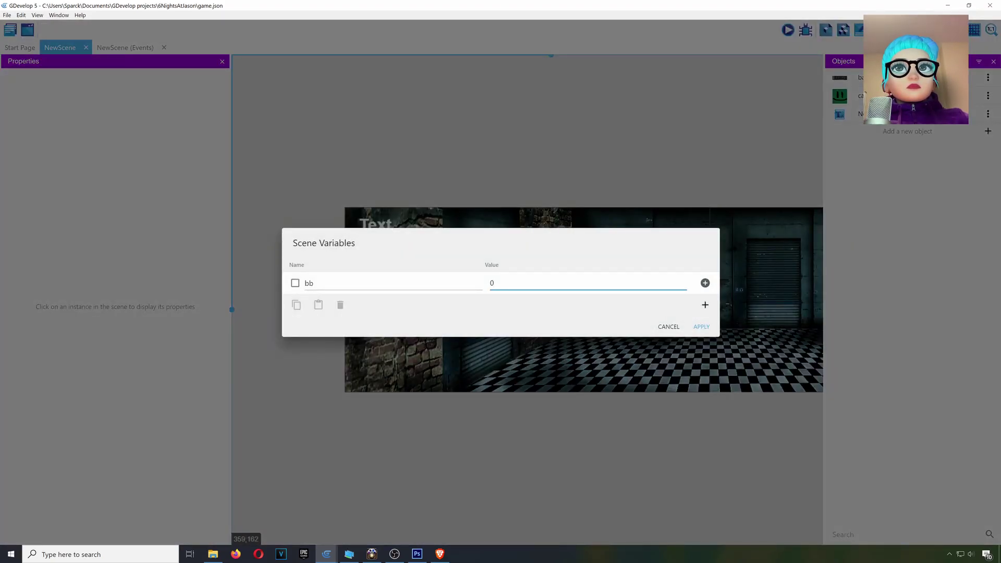
pyautogui.click(701, 326)
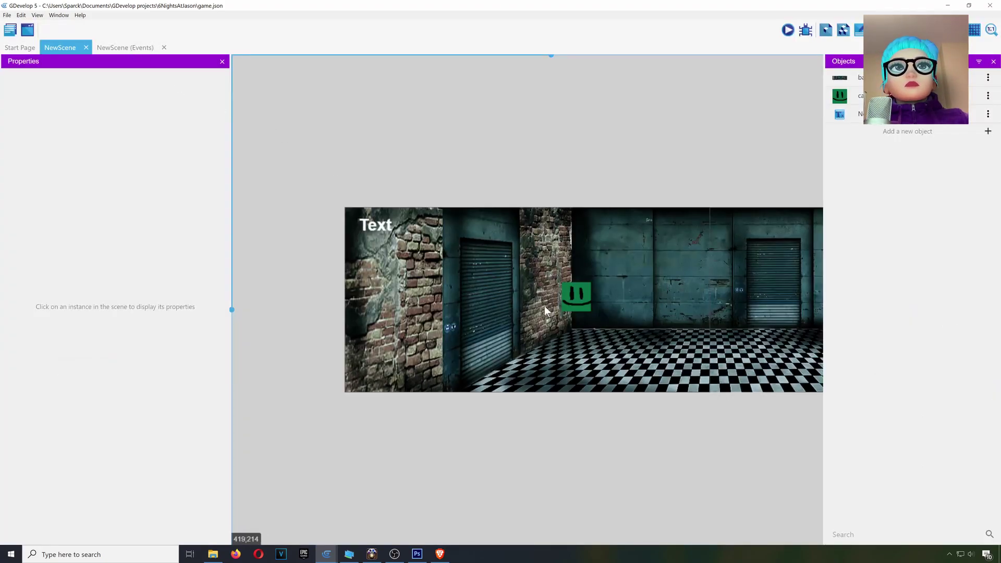
# Move the Text instance just above the green face and test it in a preview.
pyautogui.moveTo(377, 224); pyautogui.dragTo(579, 268)
pyautogui.click(788, 30)
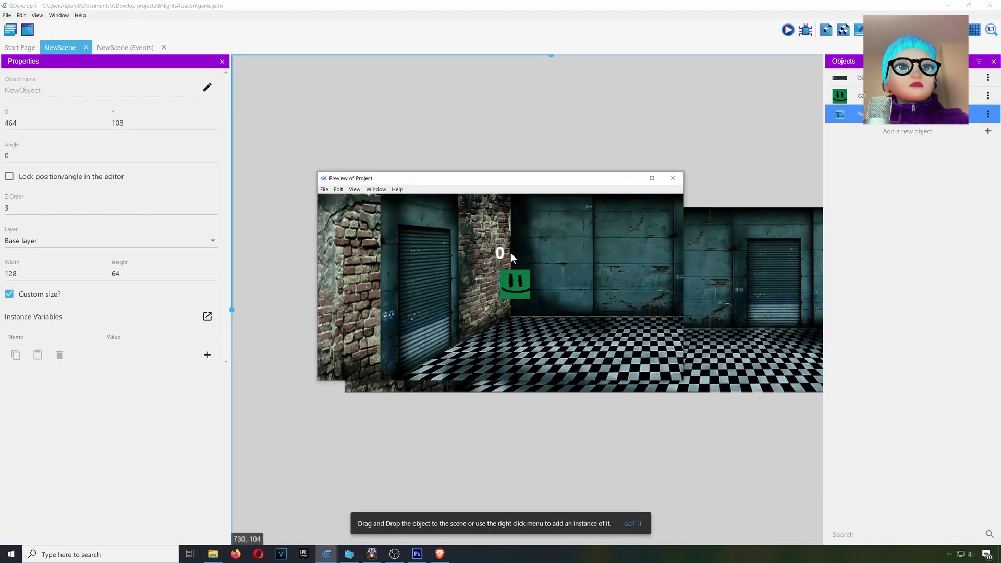
pyautogui.click(673, 178)
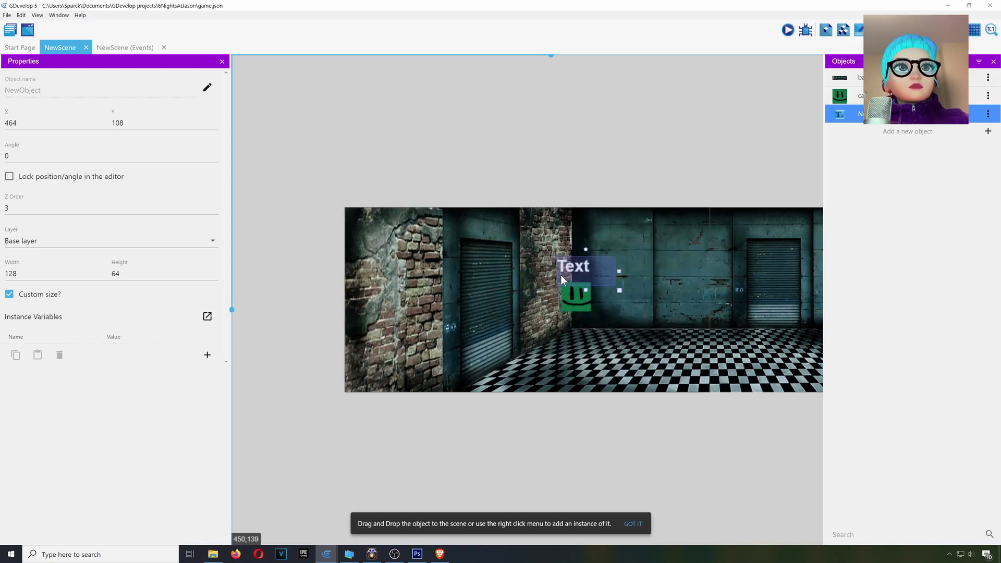
pyautogui.moveTo(578, 272); pyautogui.dragTo(572, 246)
pyautogui.click(755, 104)
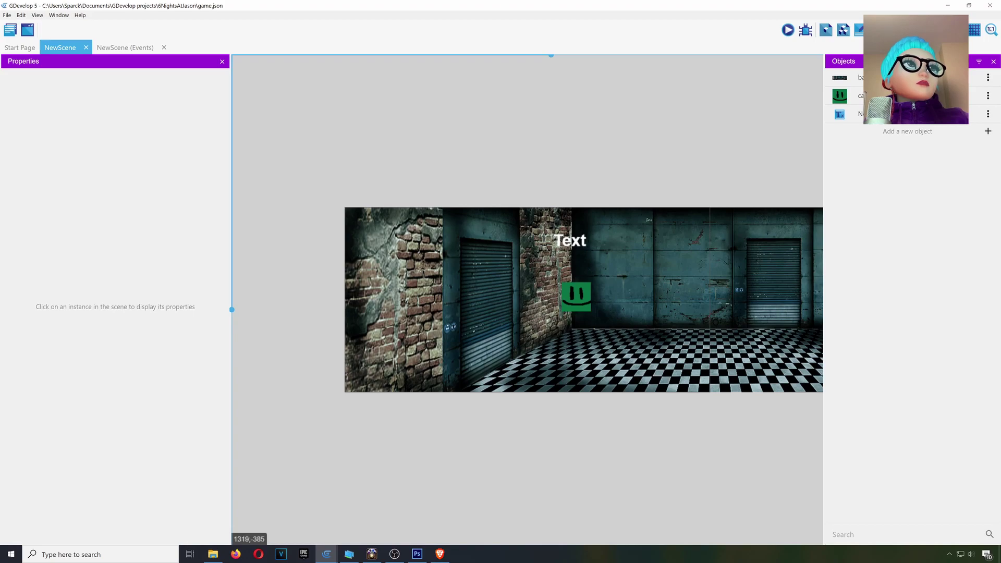
# Add a new layer named GUI above the base layer.
pyautogui.click(957, 29)
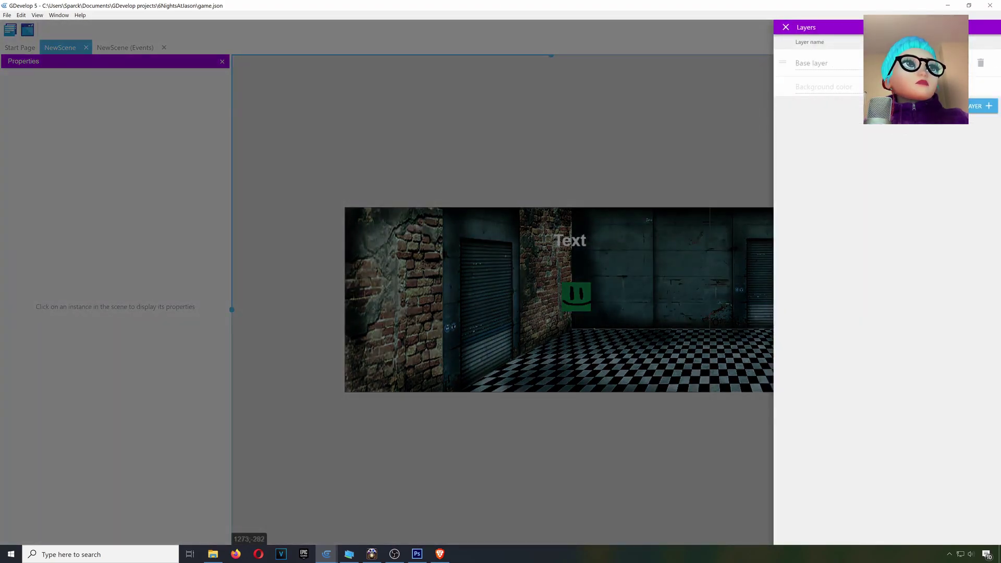
pyautogui.click(983, 106)
pyautogui.moveTo(887, 63); pyautogui.dragTo(780, 69)
pyautogui.write('GUI')
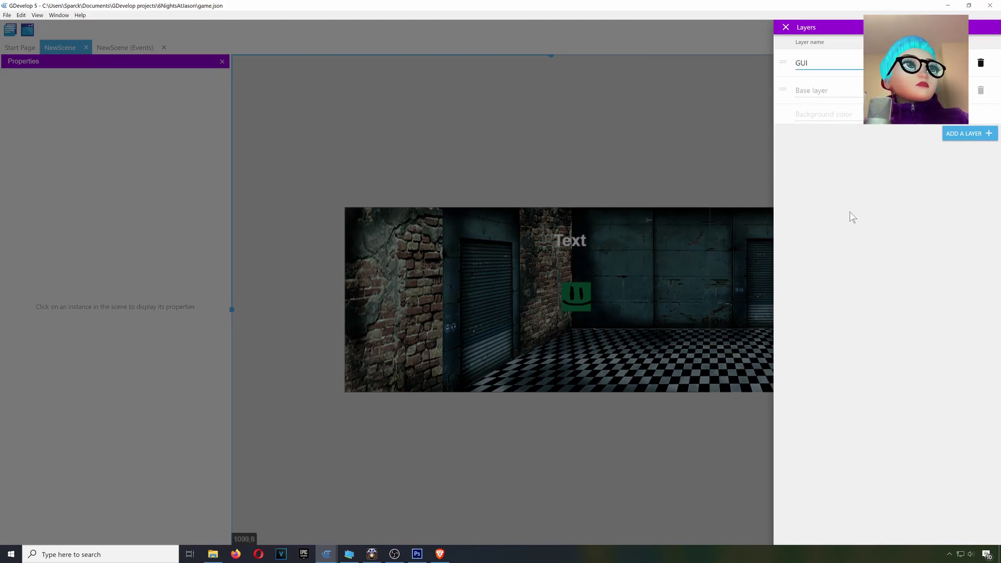
pyautogui.click(853, 217)
pyautogui.click(786, 27)
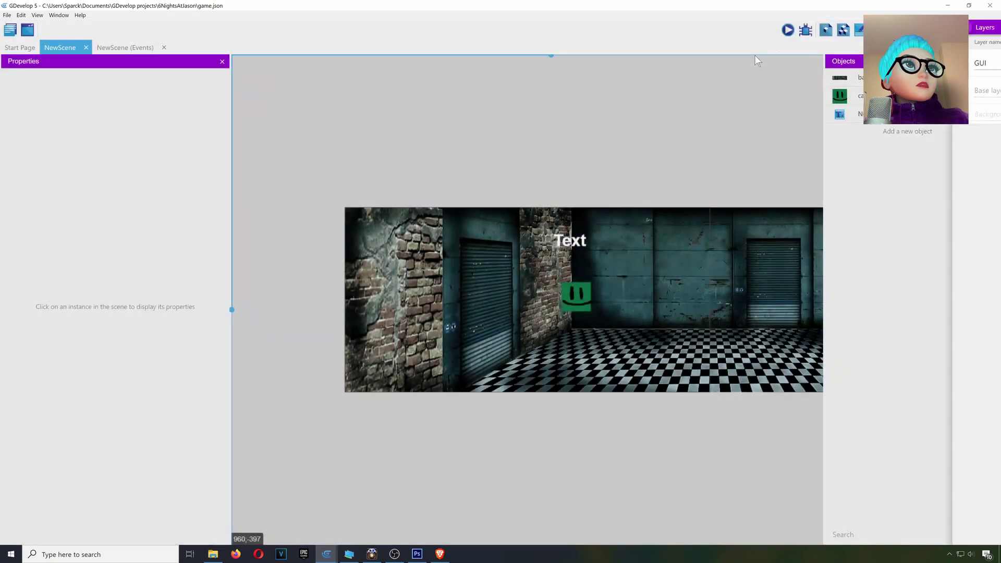
# Put the Text instance on the GUI layer at the top-left (16, 5) and preview.
pyautogui.moveTo(583, 244); pyautogui.dragTo(584, 263)
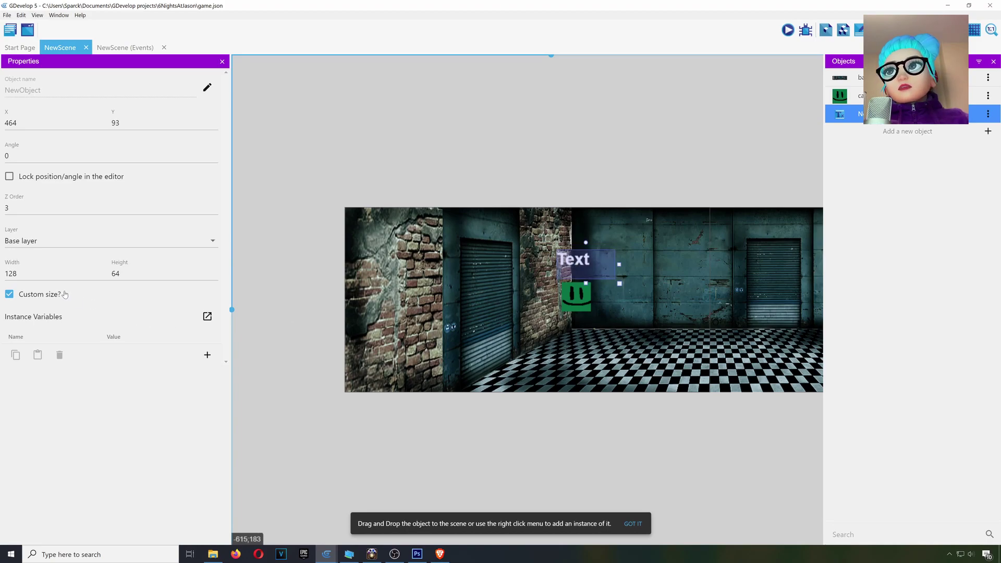
pyautogui.click(57, 243)
pyautogui.click(38, 264)
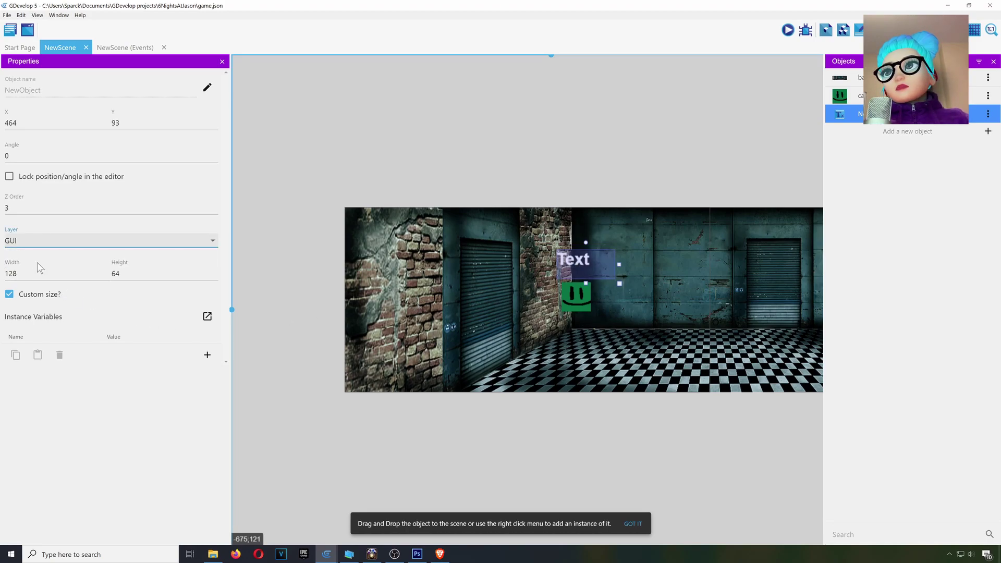
pyautogui.click(421, 158)
pyautogui.moveTo(569, 260); pyautogui.dragTo(356, 220)
pyautogui.click(787, 30)
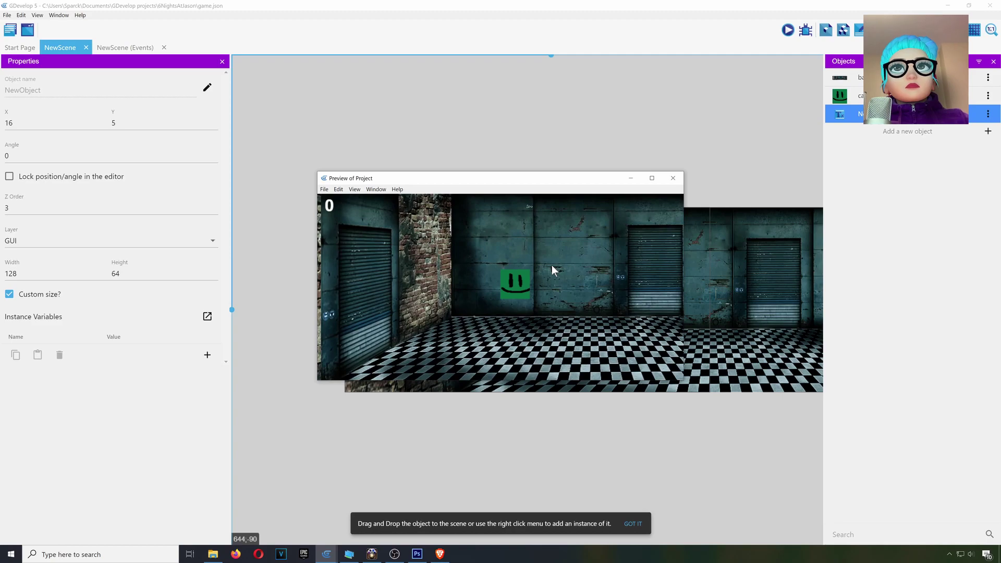
pyautogui.click(674, 178)
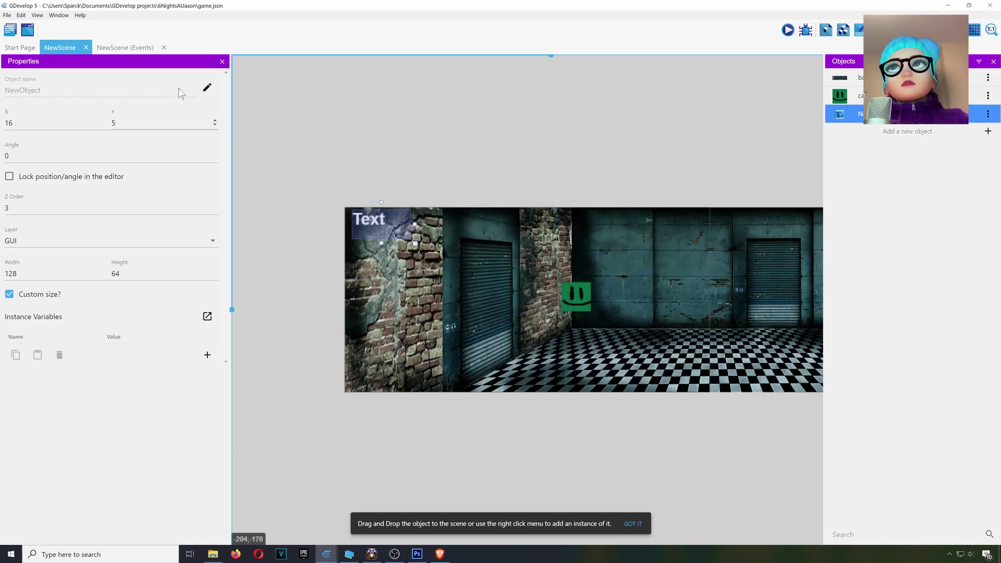
pyautogui.click(129, 47)
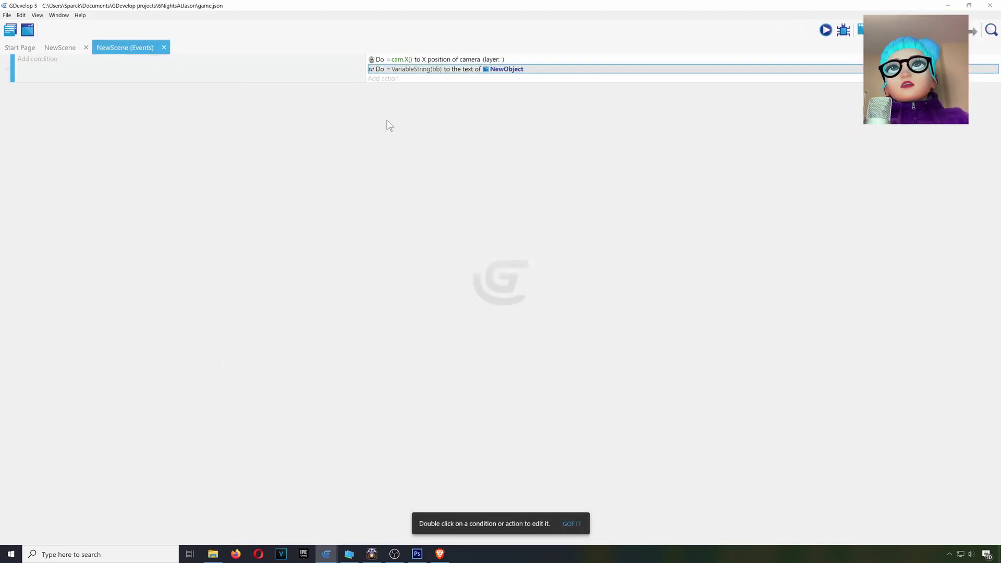
# Add a Value of a scene variable action for bb with the set-to operator.
pyautogui.click(390, 79)
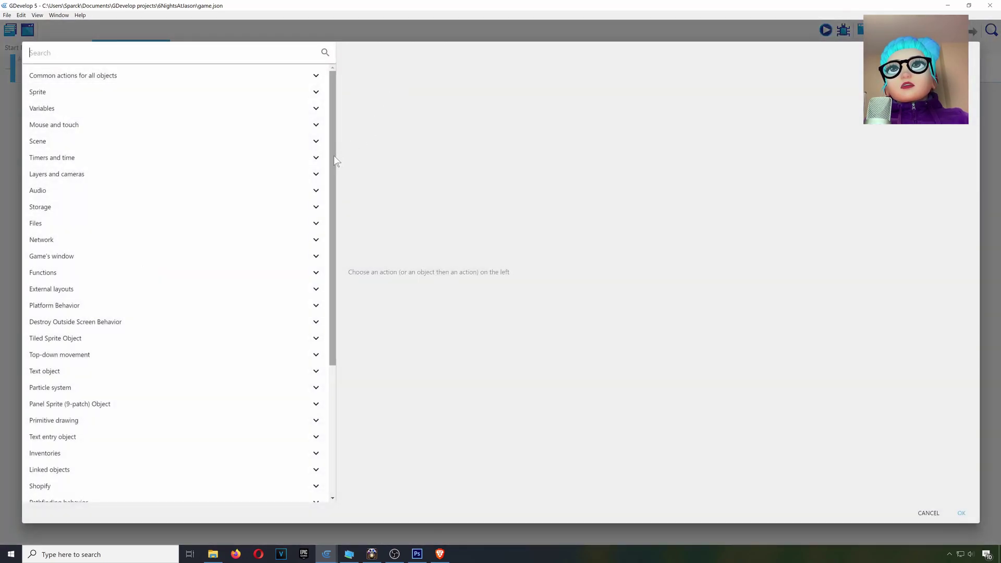
pyautogui.moveTo(333, 164)
pyautogui.mouseDown()
pyautogui.moveTo(331, 176)
pyautogui.moveTo(336, 149)
pyautogui.mouseUp()
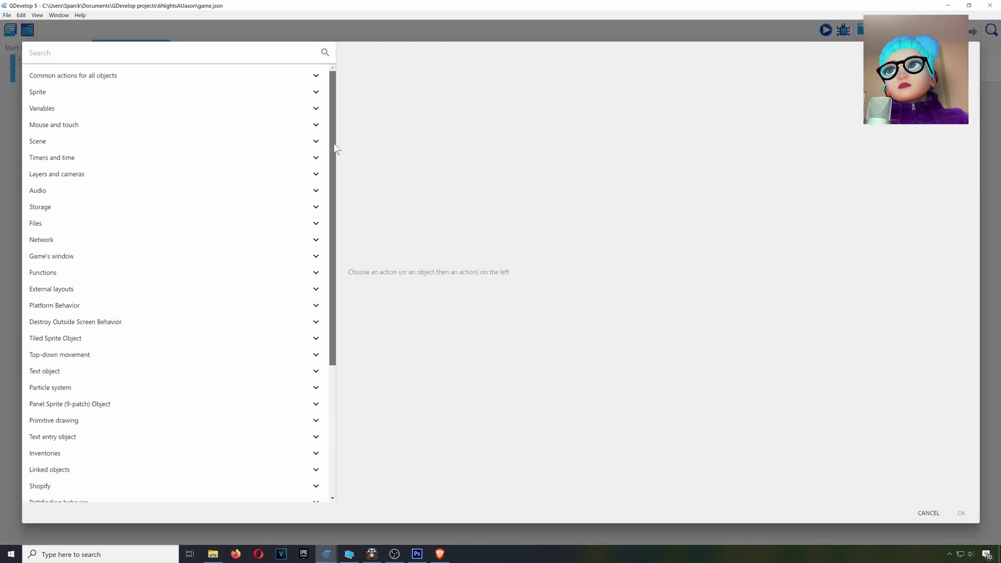
pyautogui.click(61, 108)
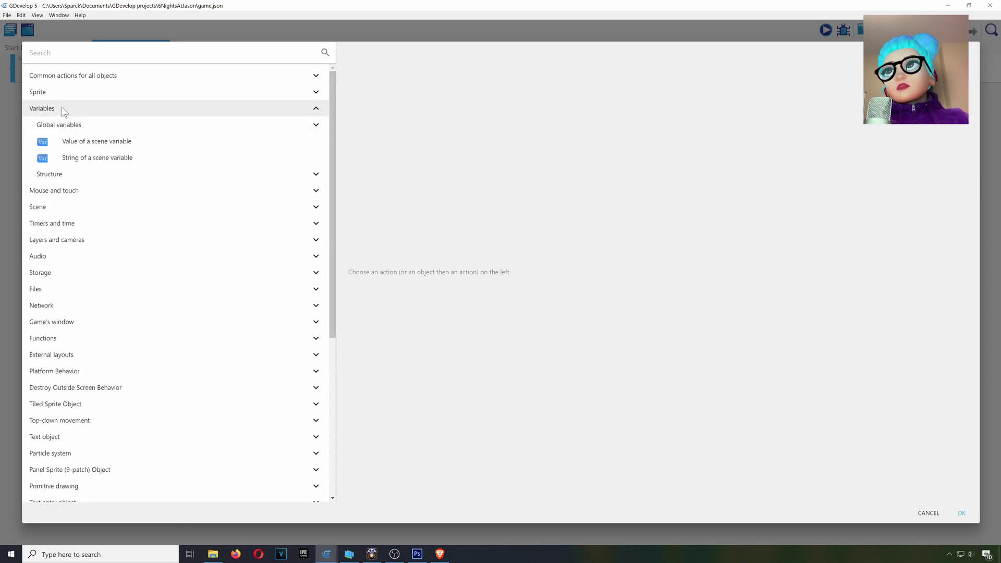
pyautogui.click(125, 145)
pyautogui.click(369, 106)
pyautogui.click(376, 119)
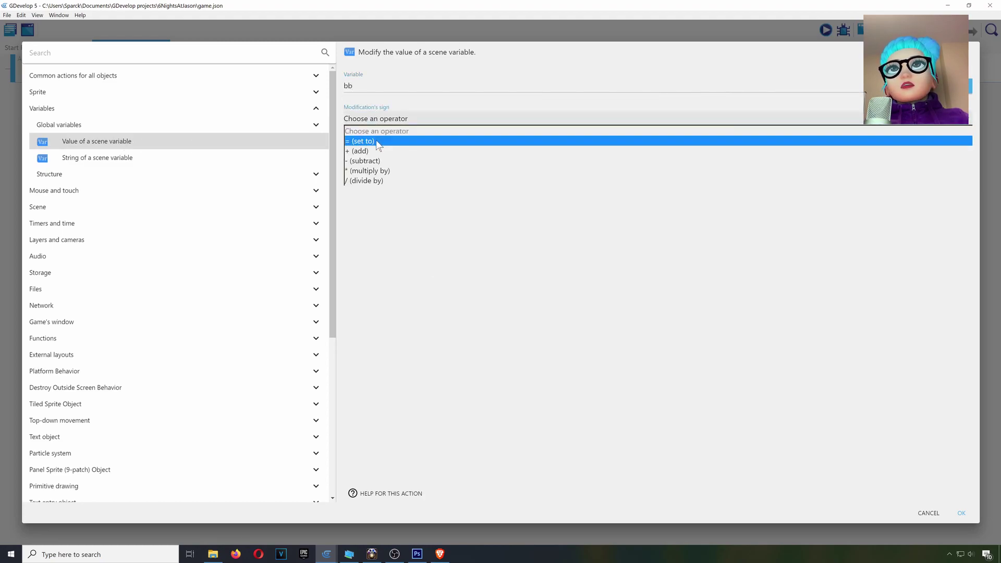
pyautogui.click(378, 141)
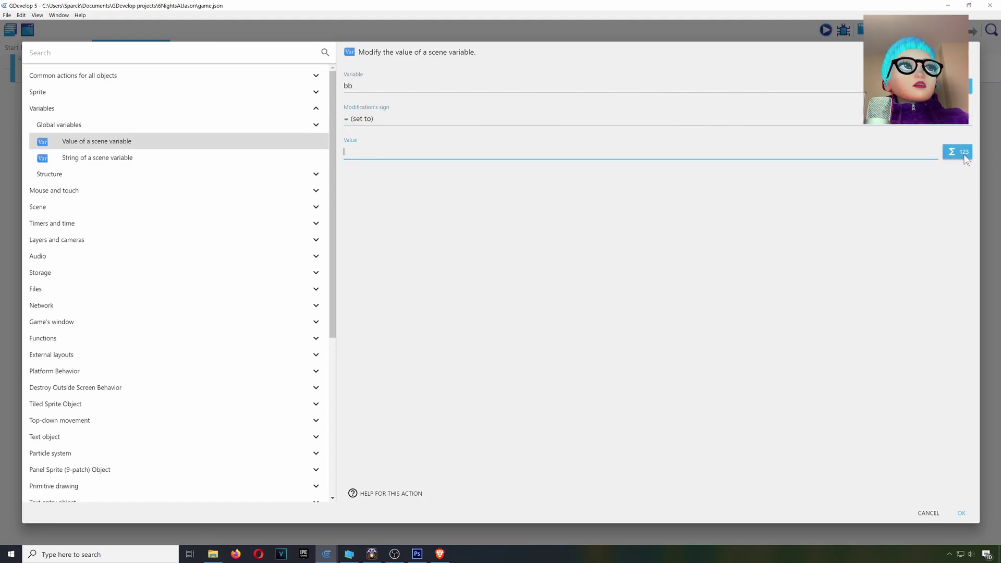
# Set the value to cam.X() from the position expressions and confirm the action.
pyautogui.click(962, 156)
pyautogui.click(397, 204)
pyautogui.click(391, 220)
pyautogui.click(383, 221)
pyautogui.click(393, 253)
pyautogui.scroll(-3, 396, 261)
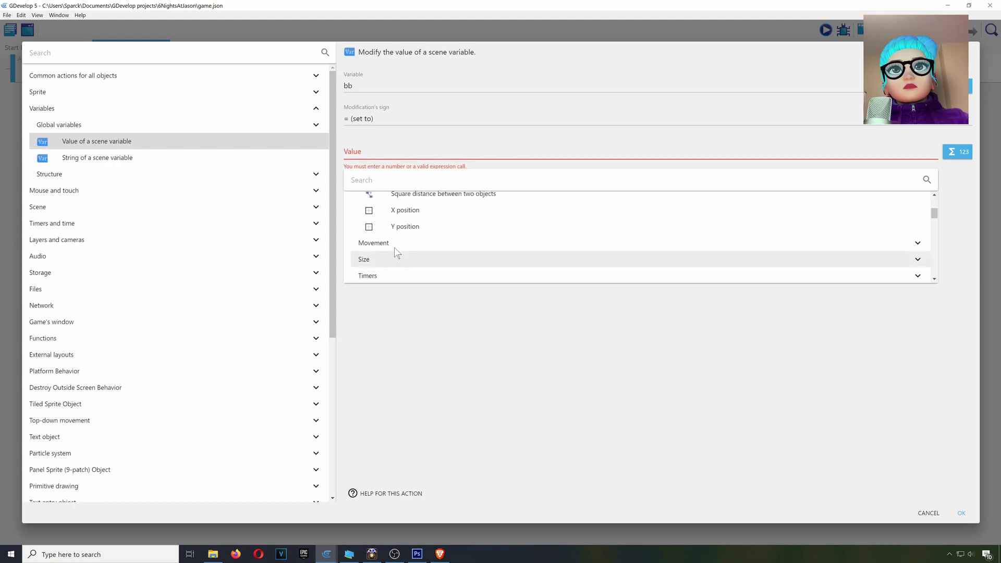
pyautogui.click(368, 226)
pyautogui.click(373, 267)
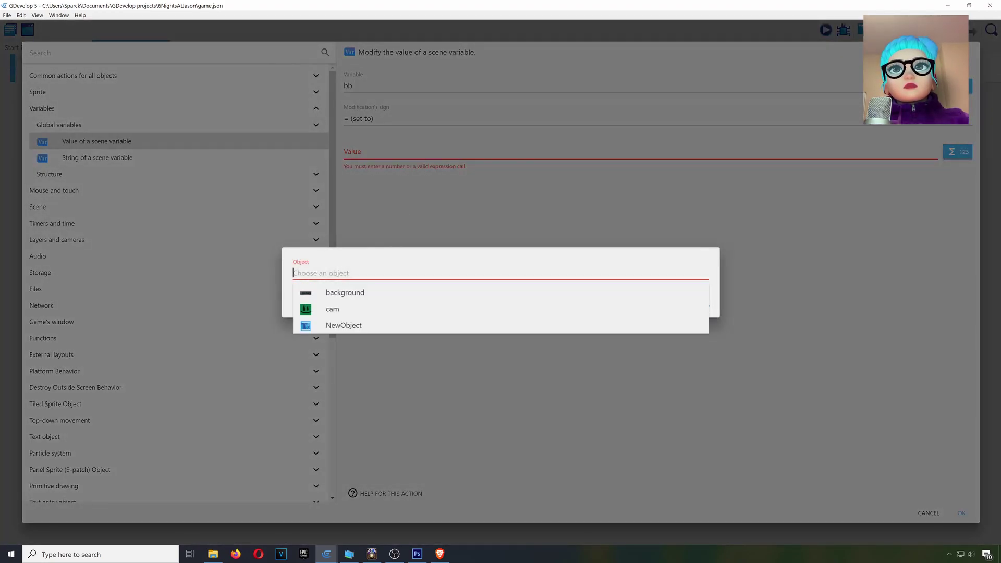
pyautogui.click(341, 310)
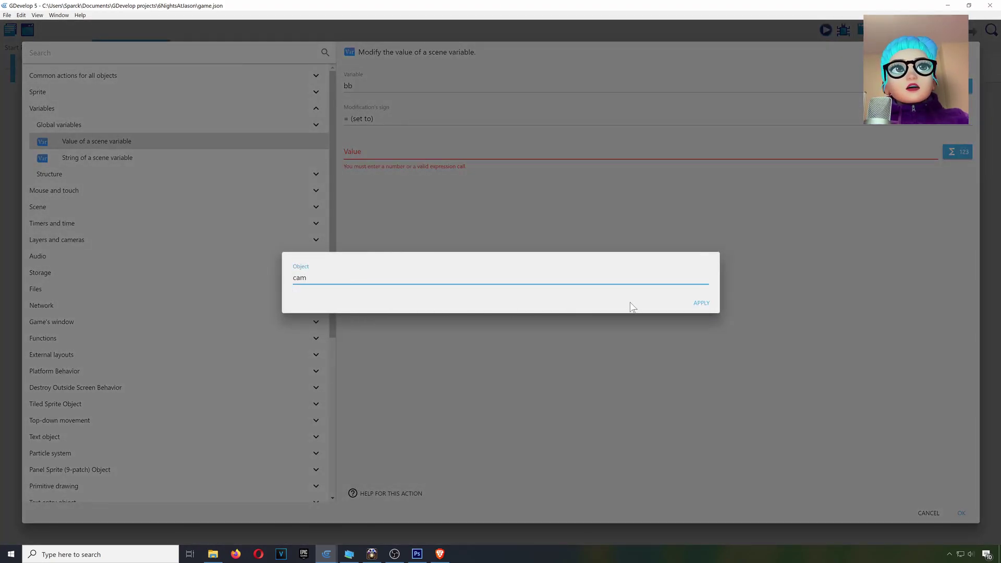
pyautogui.click(708, 306)
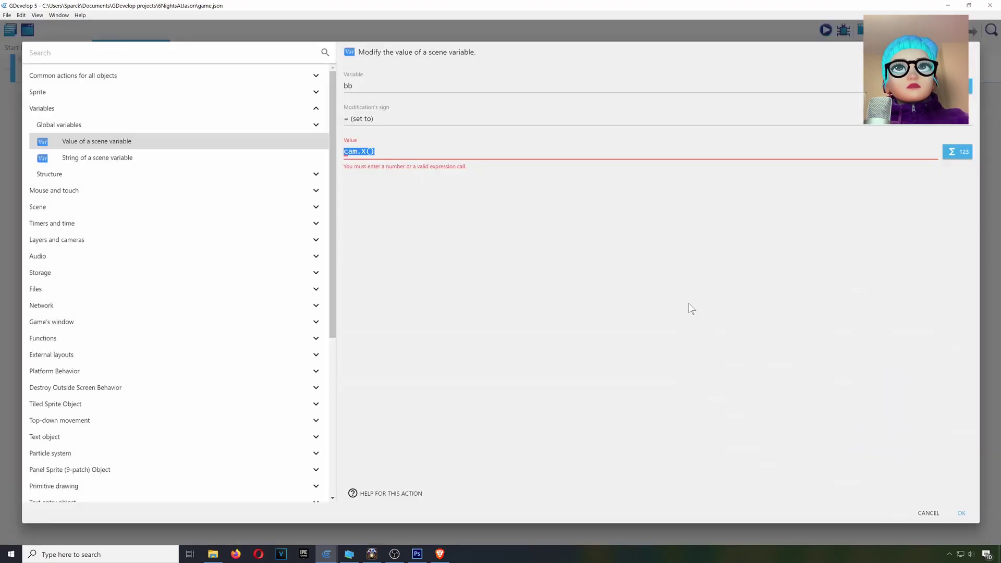
pyautogui.click(959, 513)
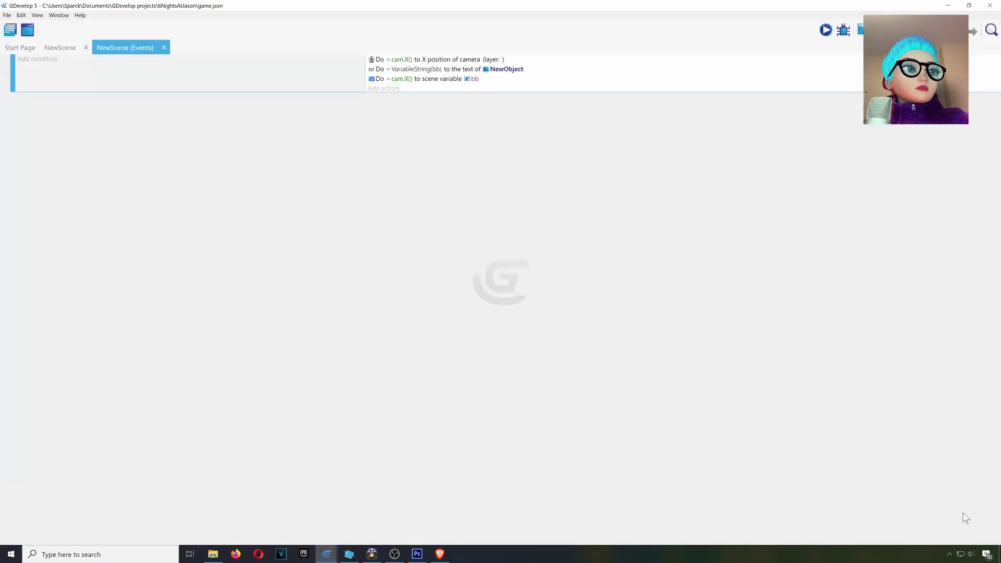
# Preview the game to see the text showing cam's X position.
pyautogui.click(824, 31)
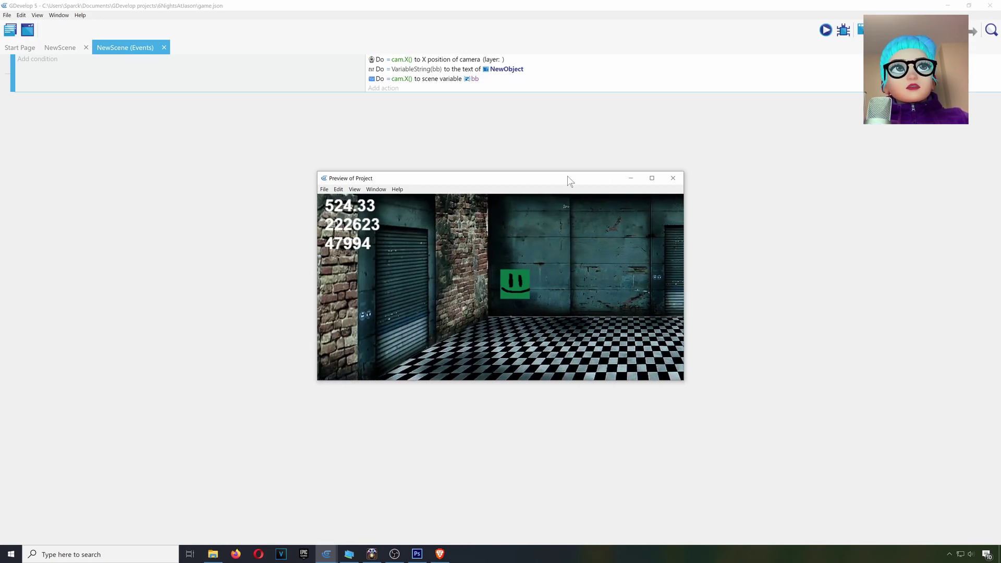
pyautogui.click(673, 178)
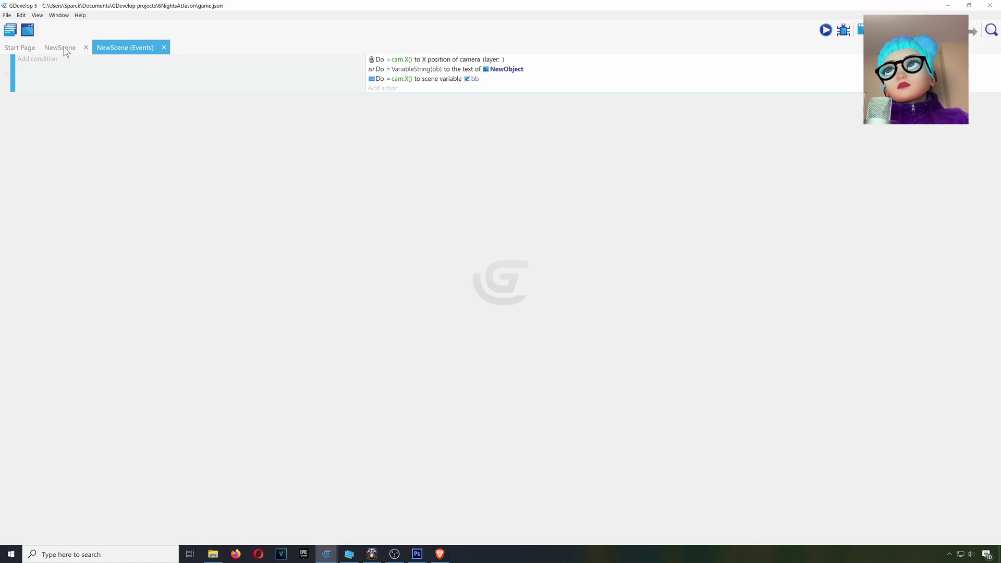
pyautogui.click(61, 48)
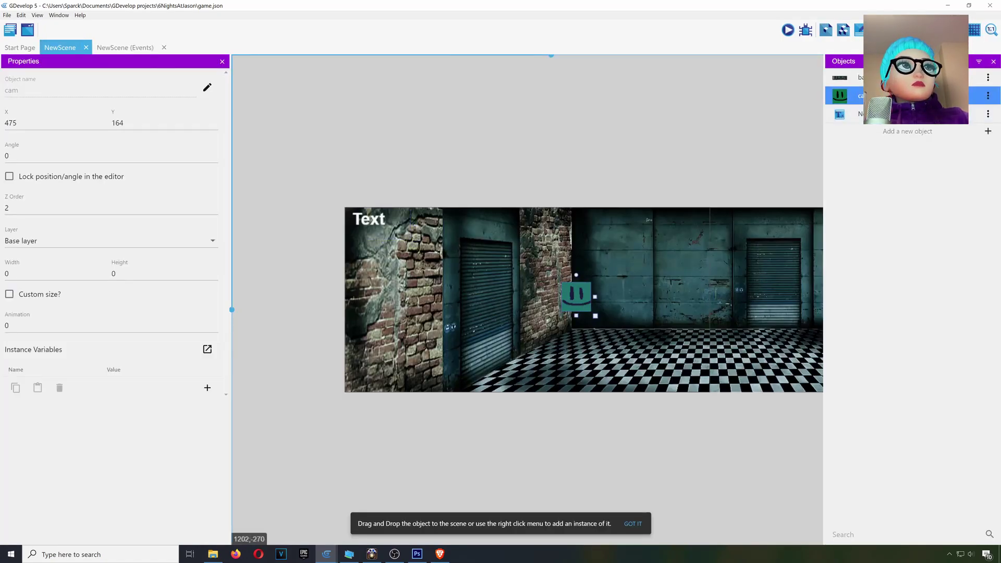
# Review cam's TopDownMovement behavior in its editor, then preview the game again.
pyautogui.click(987, 96)
pyautogui.click(892, 138)
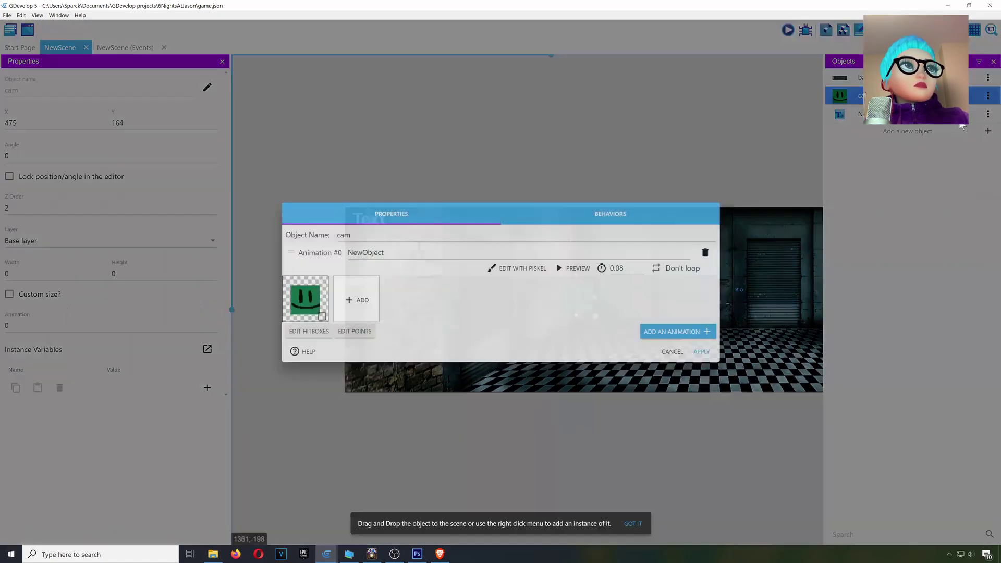
pyautogui.click(627, 216)
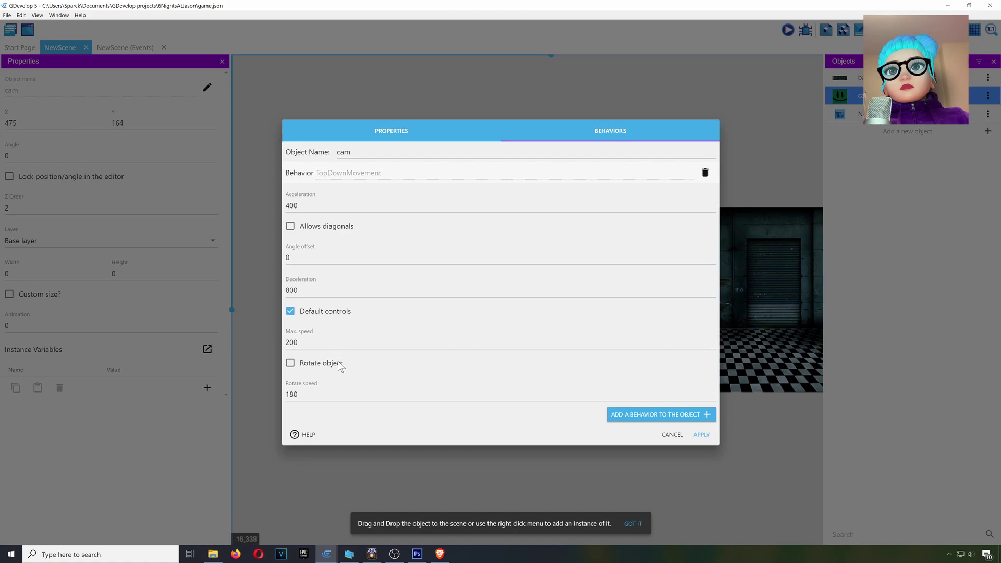
pyautogui.click(773, 48)
pyautogui.click(787, 30)
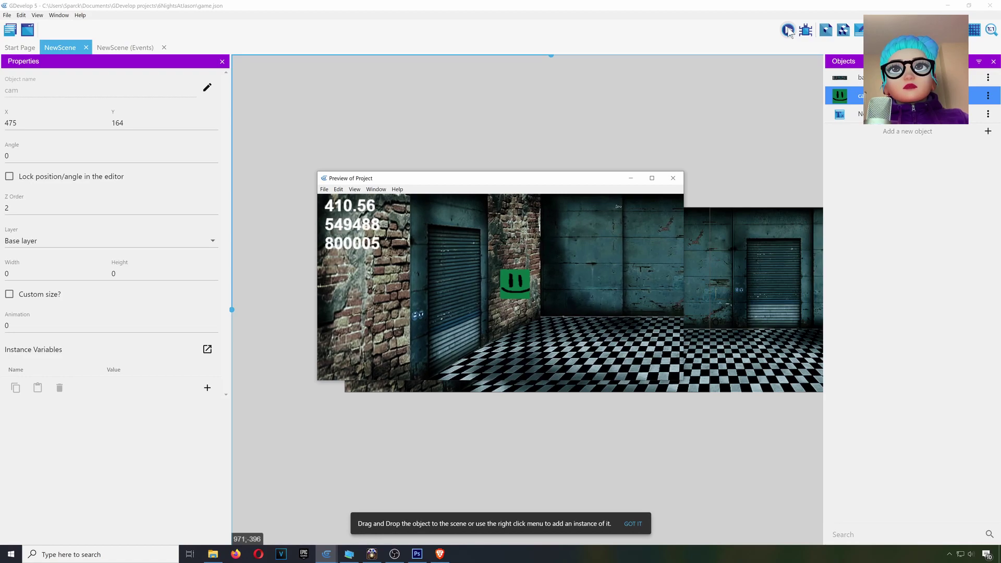
pyautogui.click(672, 179)
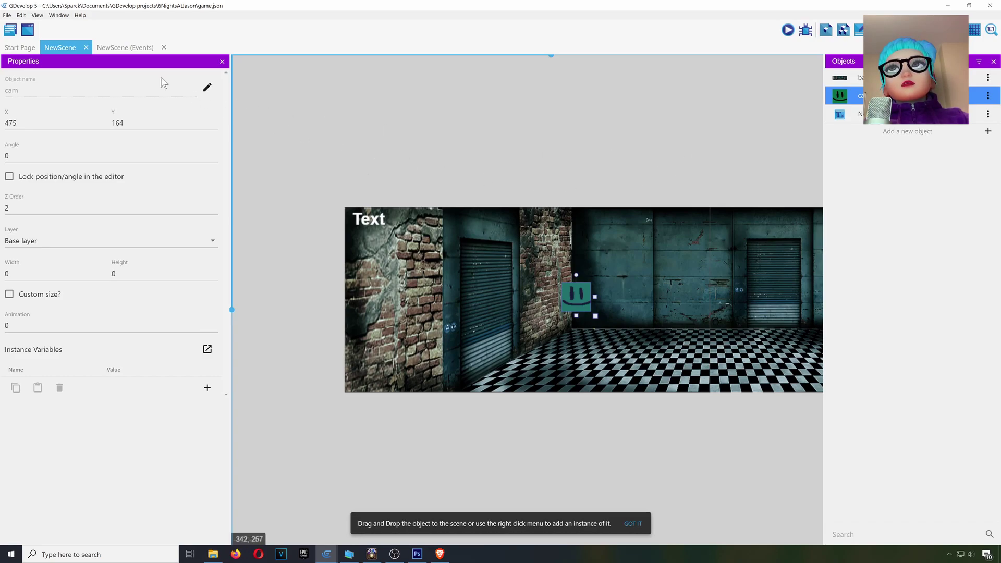
# Add a Compare X position condition: cam greater than 410.
pyautogui.click(124, 48)
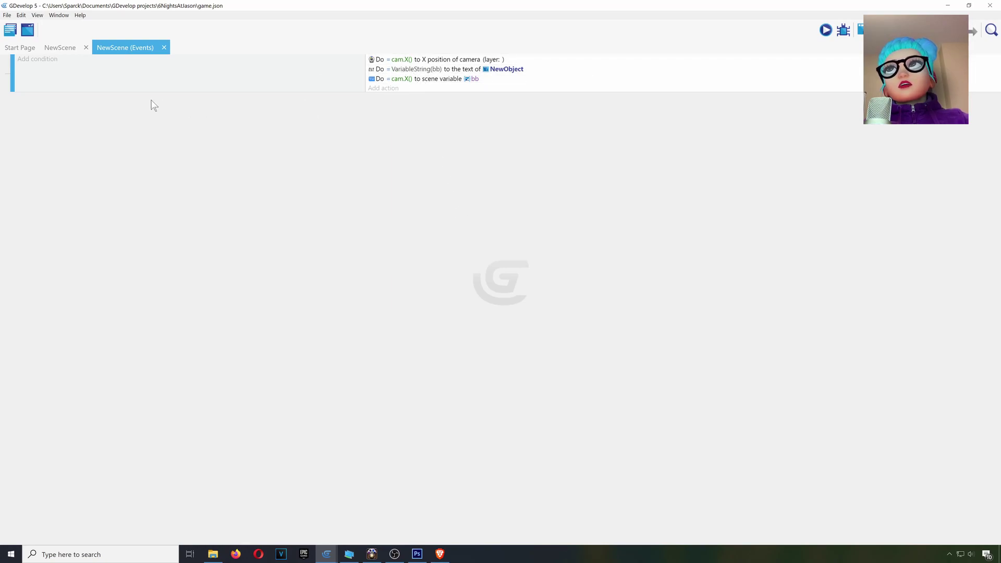
pyautogui.click(37, 59)
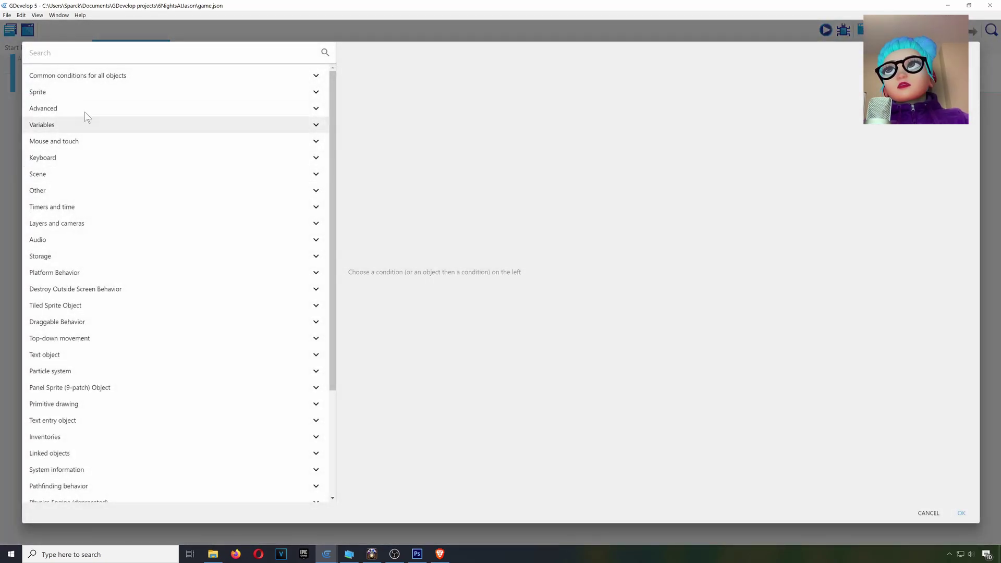
pyautogui.click(92, 78)
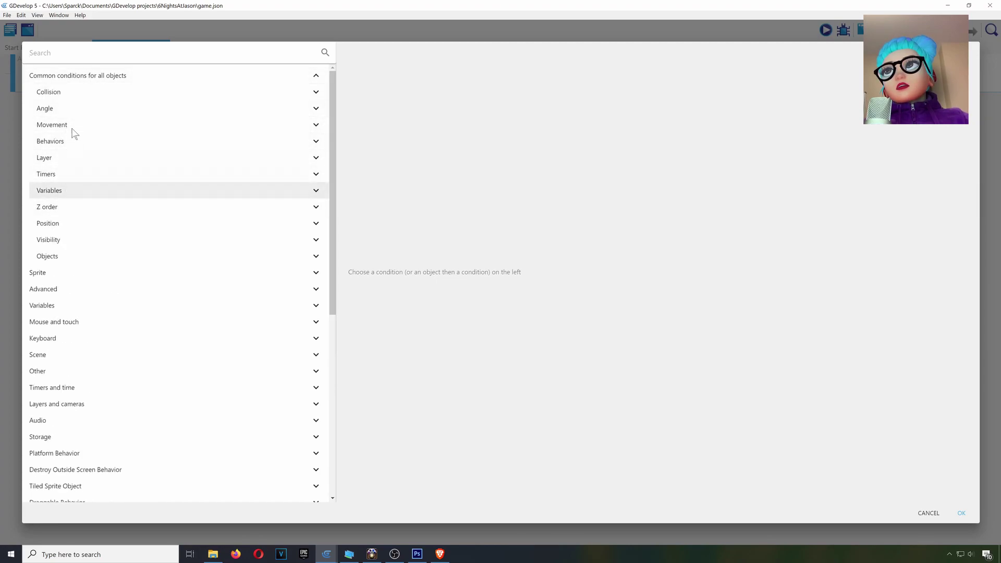
pyautogui.click(65, 224)
pyautogui.click(115, 241)
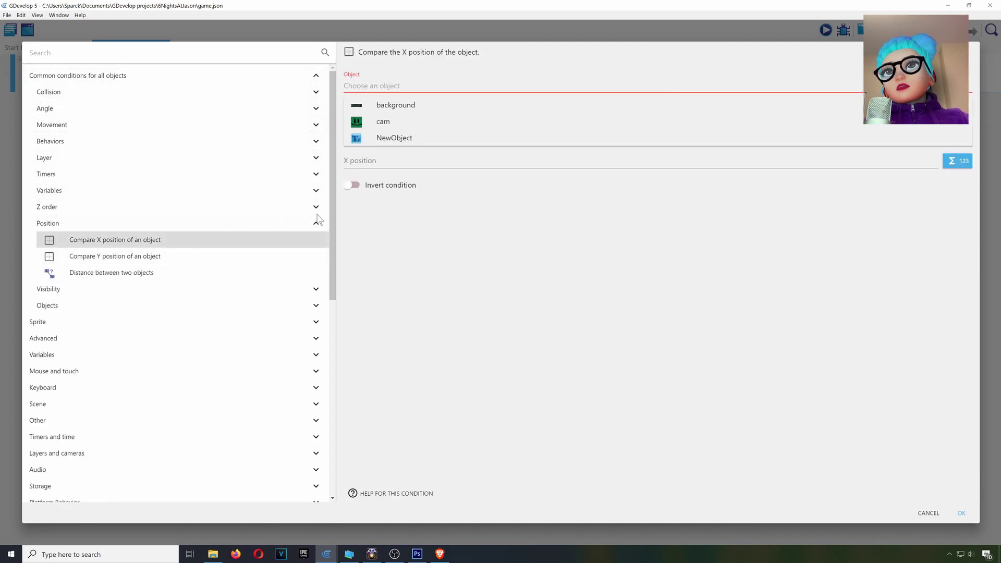
pyautogui.click(400, 122)
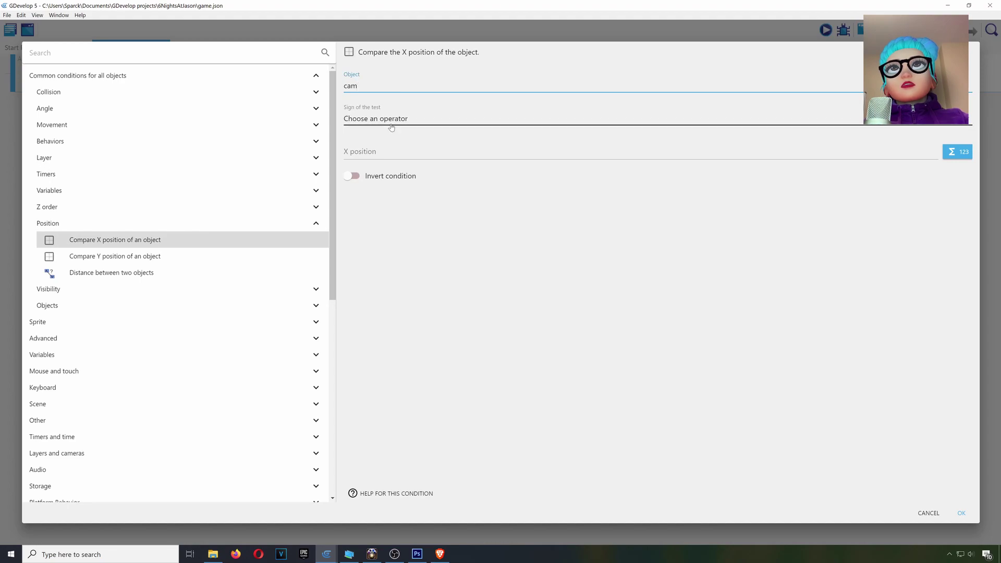
pyautogui.click(393, 121)
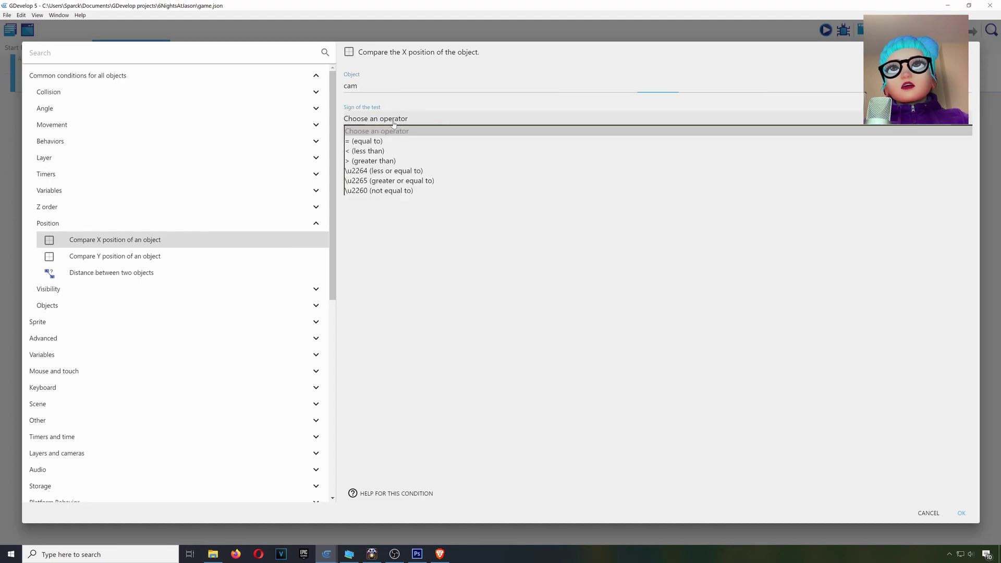
pyautogui.click(388, 163)
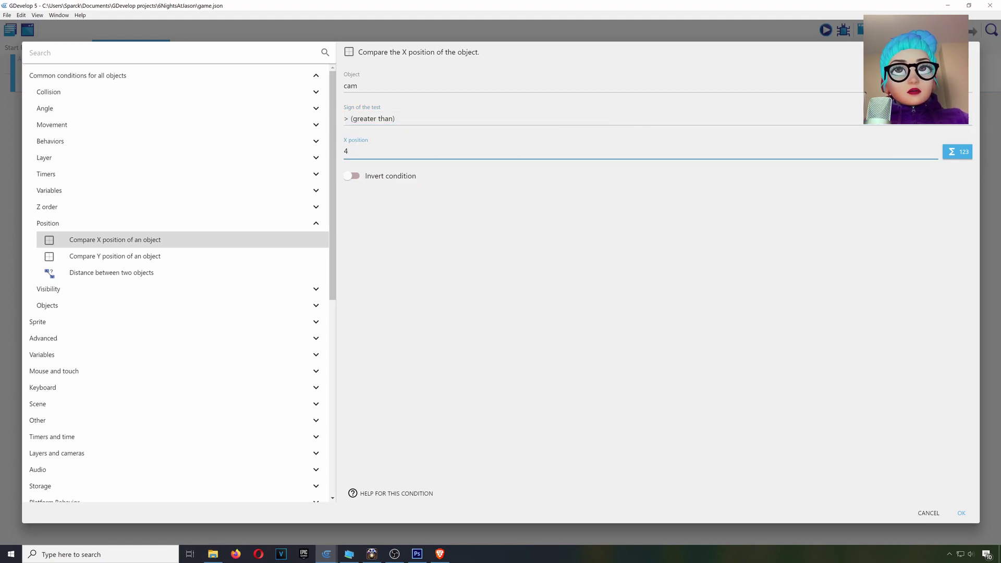
pyautogui.click(433, 277)
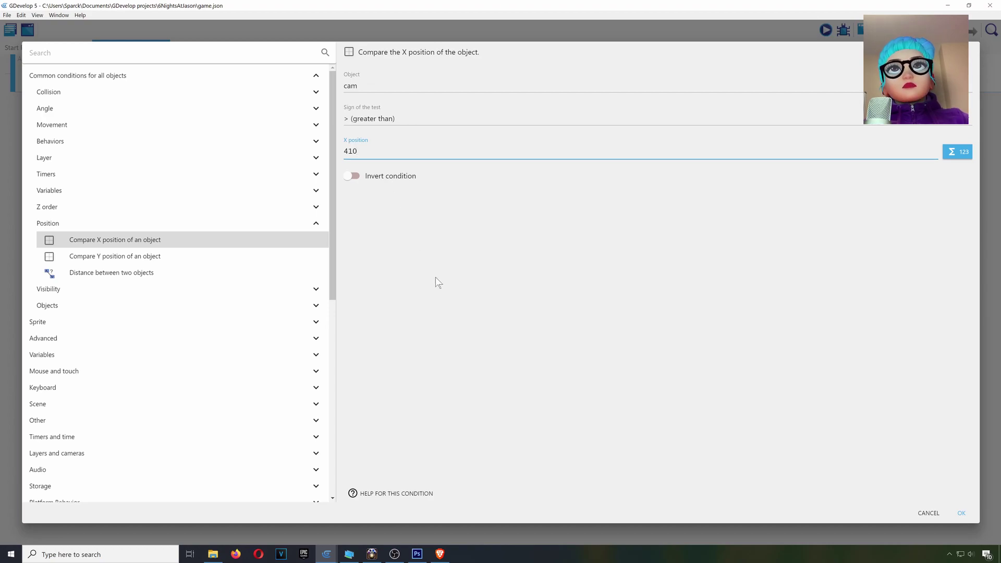
# Confirm the cam X position > 410 condition and test-run the scene in a preview.
pyautogui.click(964, 513)
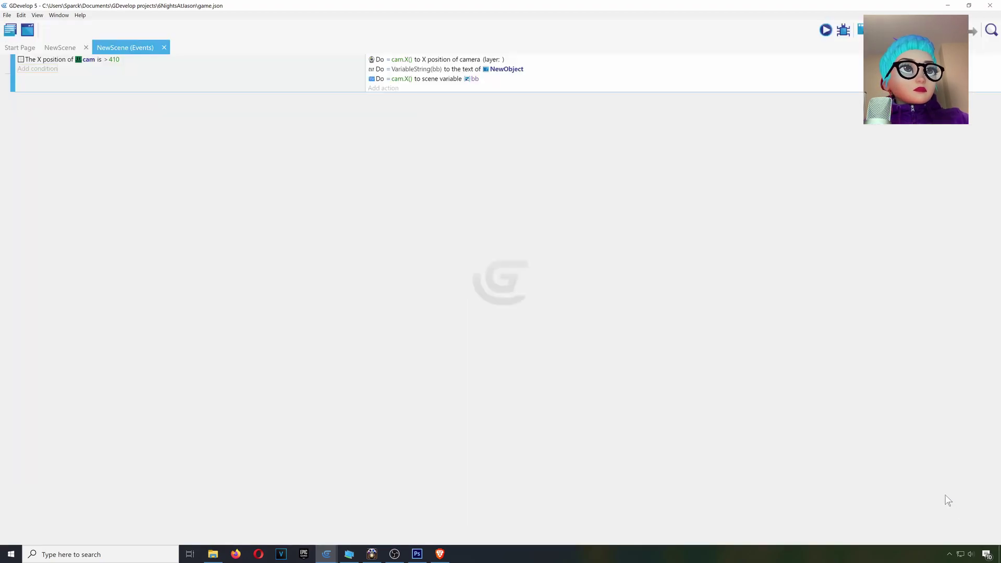
pyautogui.click(827, 30)
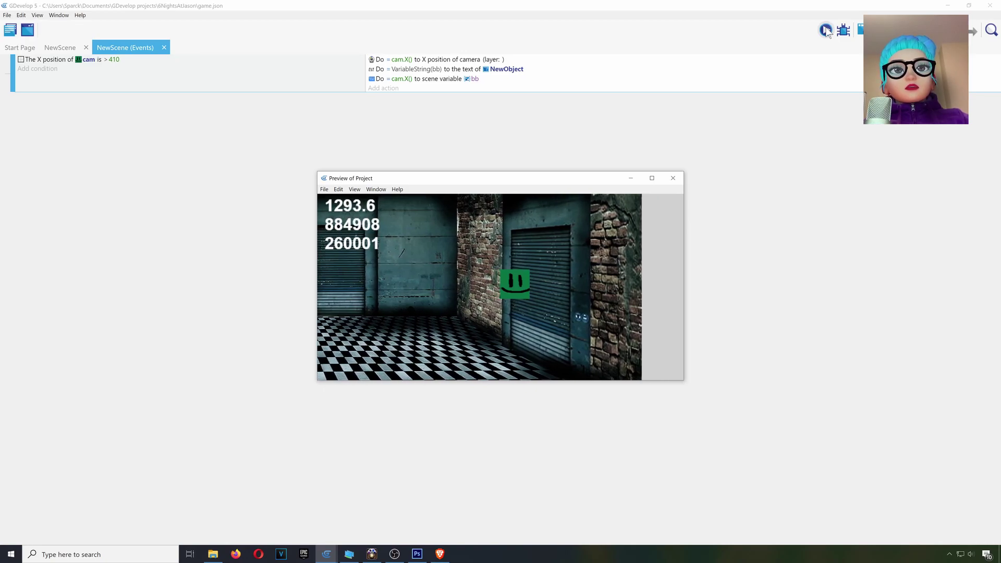
pyautogui.click(367, 103)
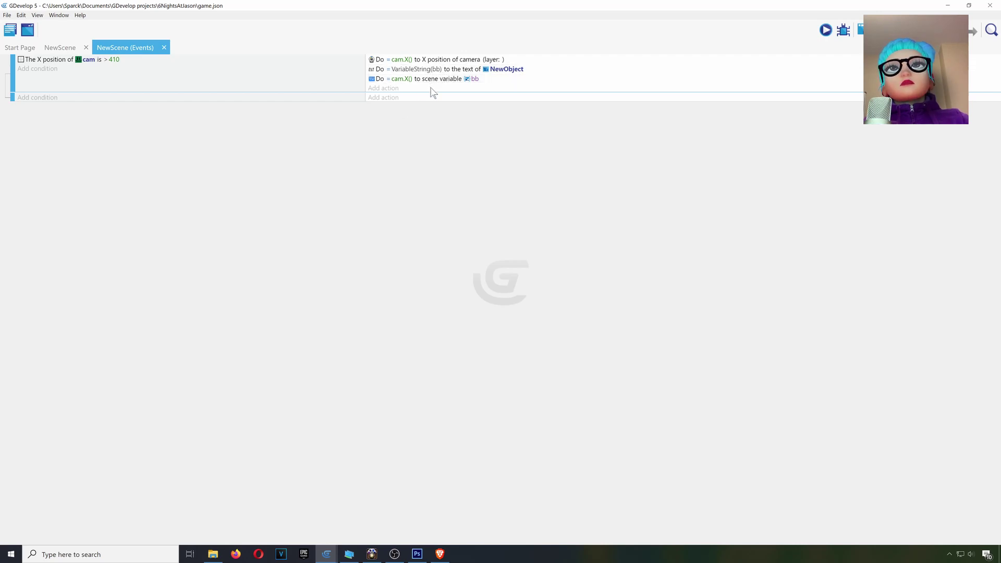
# Cut the camera position action and paste it into the empty second event.
pyautogui.click(416, 69)
pyautogui.click(458, 60)
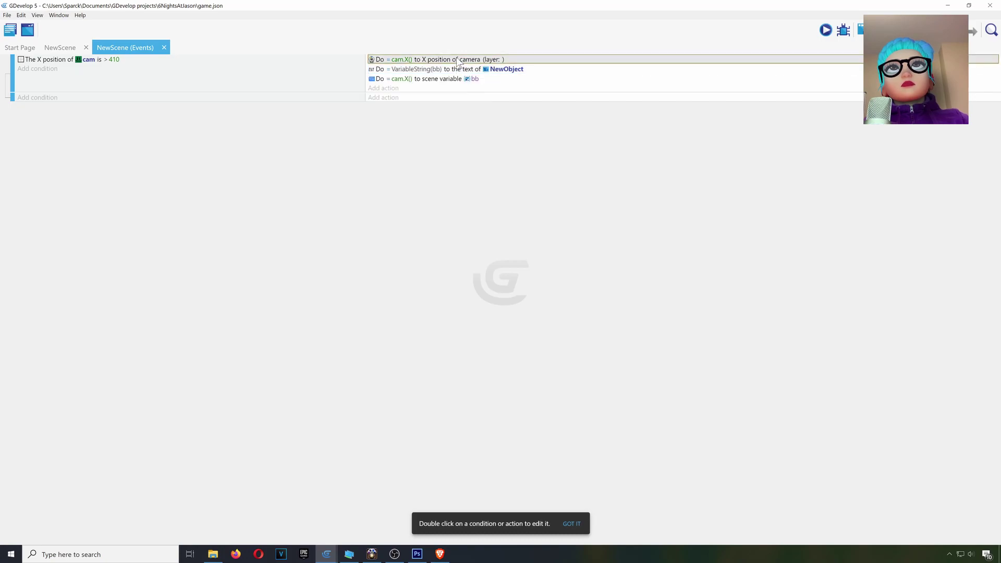
pyautogui.rightClick(458, 59)
pyautogui.click(473, 75)
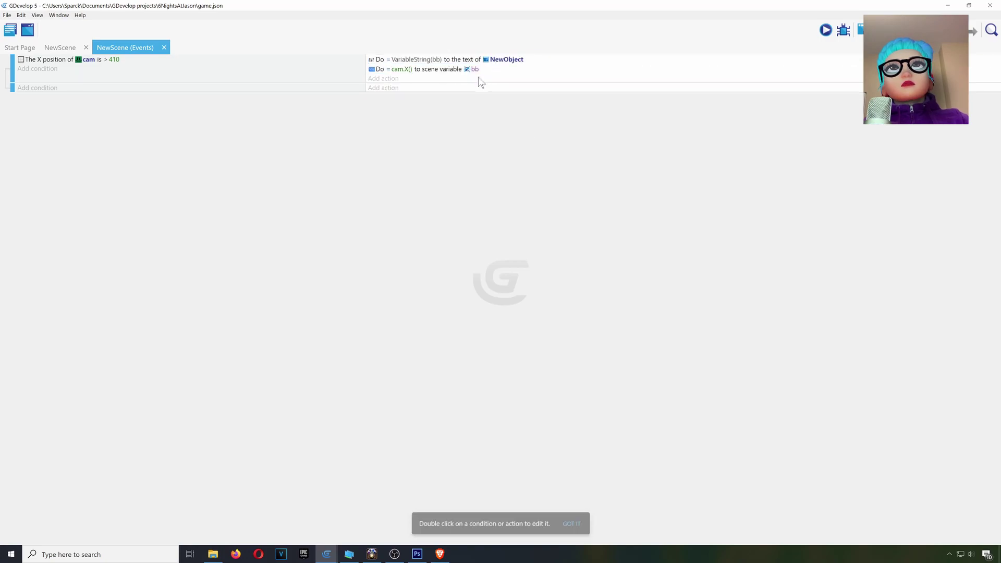
pyautogui.rightClick(387, 88)
pyautogui.click(405, 95)
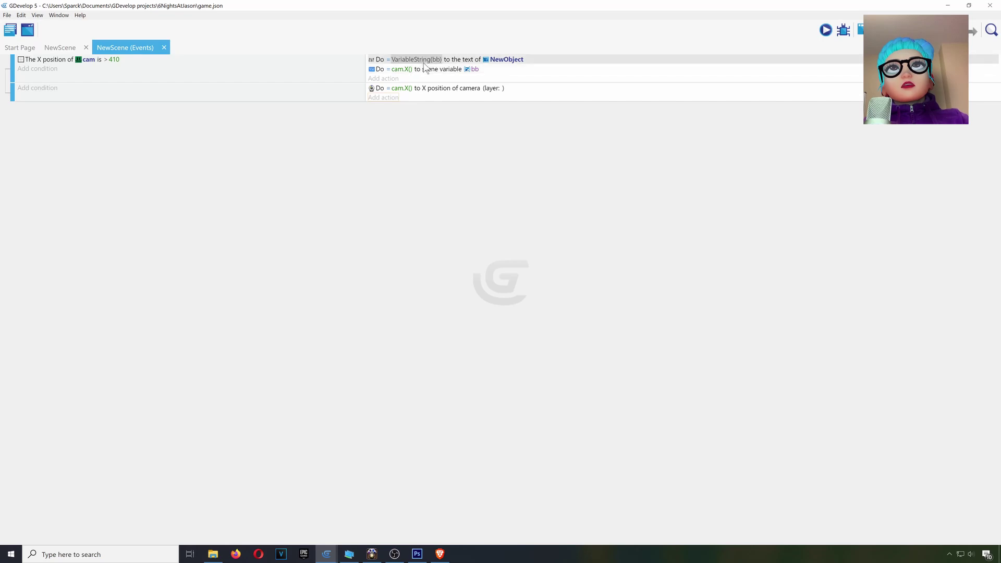
# Move the NewObject text action into the second event and duplicate the cam > 410 event.
pyautogui.click(444, 73)
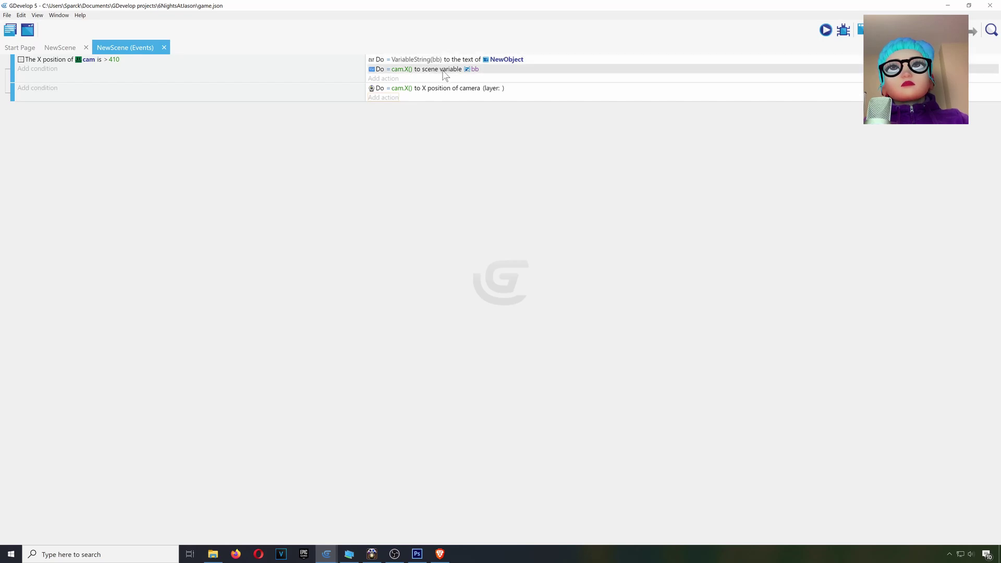
pyautogui.click(442, 58)
pyautogui.rightClick(443, 59)
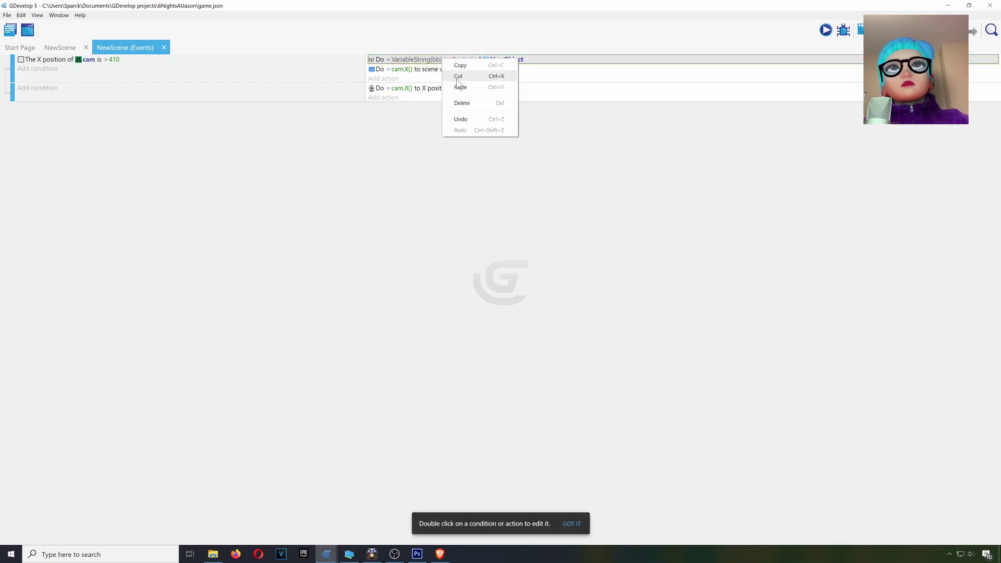
pyautogui.click(460, 77)
pyautogui.rightClick(392, 92)
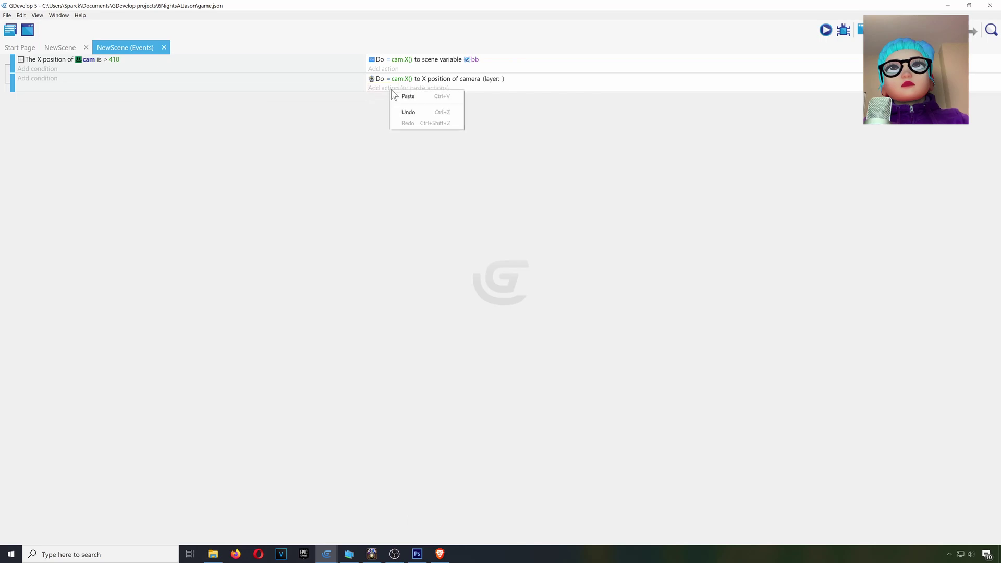
pyautogui.click(405, 96)
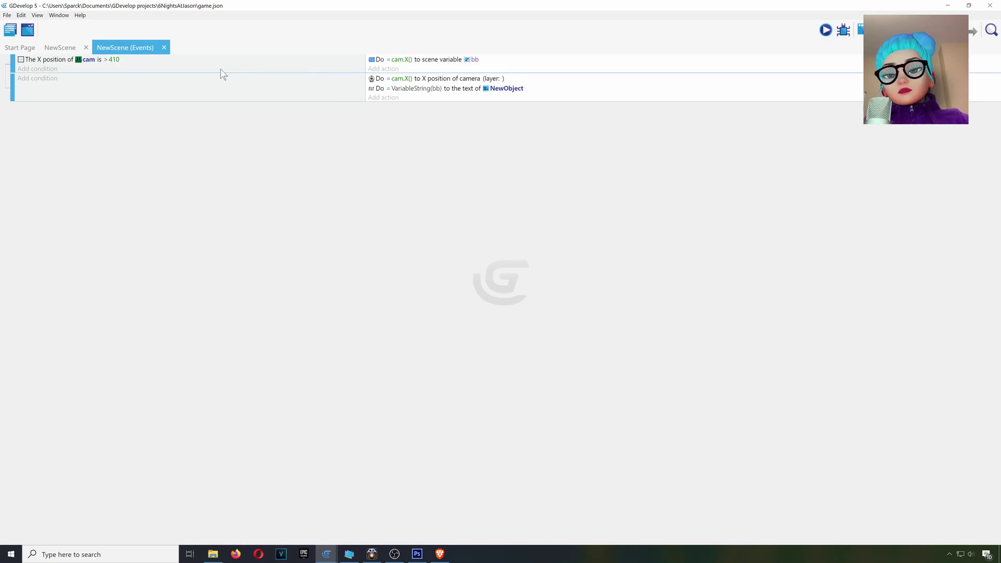
pyautogui.hotkey('ctrl', 'v')
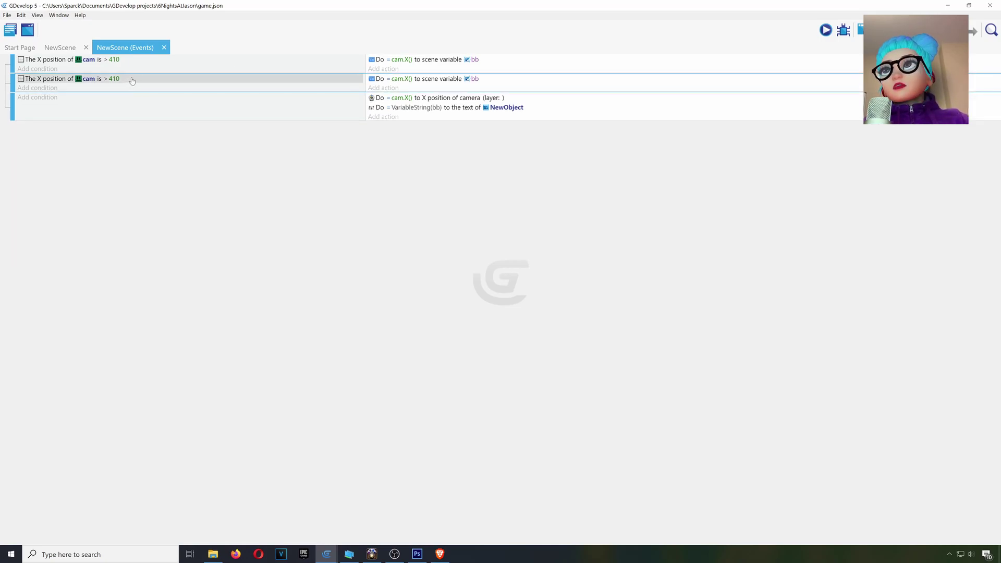
pyautogui.click(59, 48)
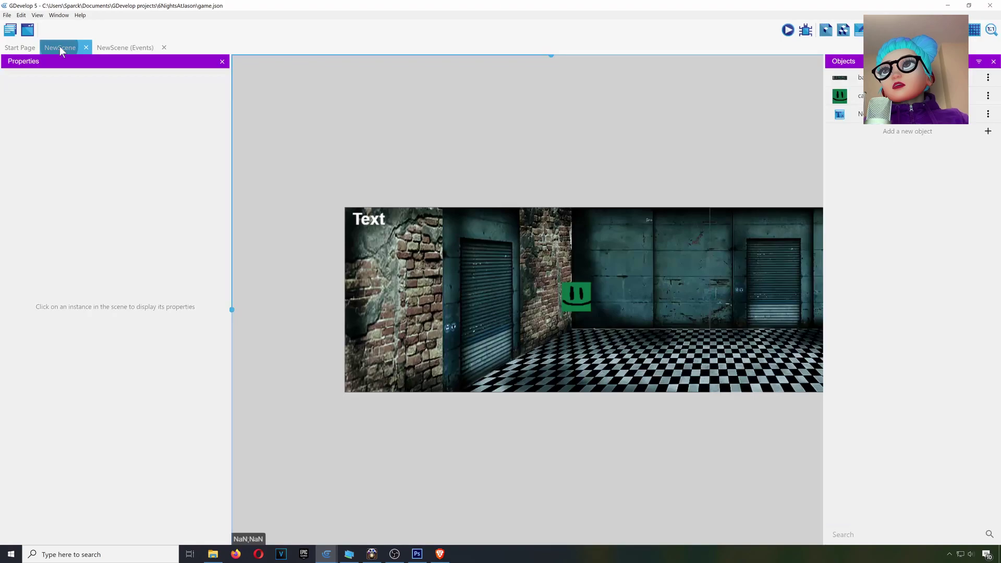
# Preview the game, watching the text follow cam's X up to 1126.8, then close it.
pyautogui.click(788, 31)
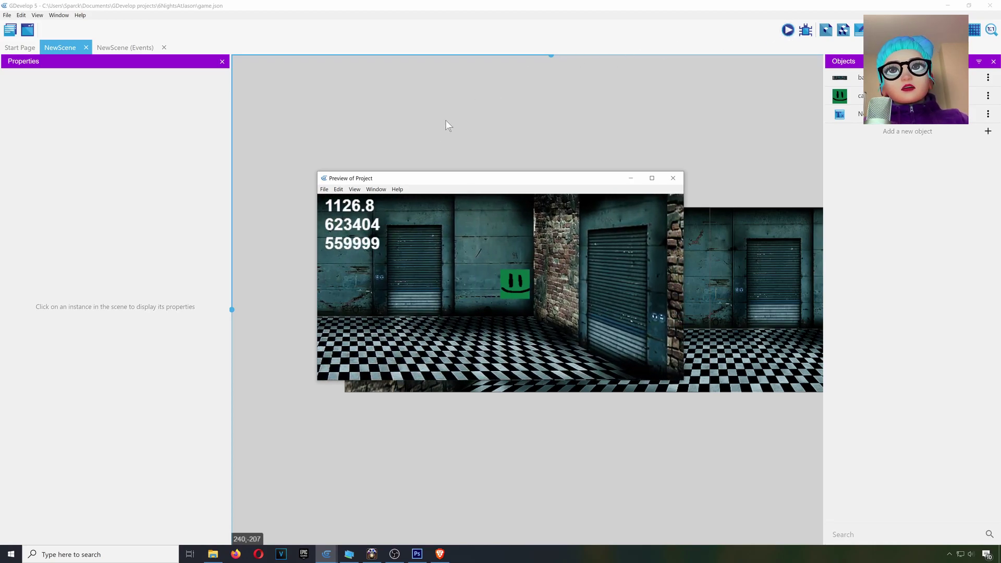
pyautogui.click(673, 181)
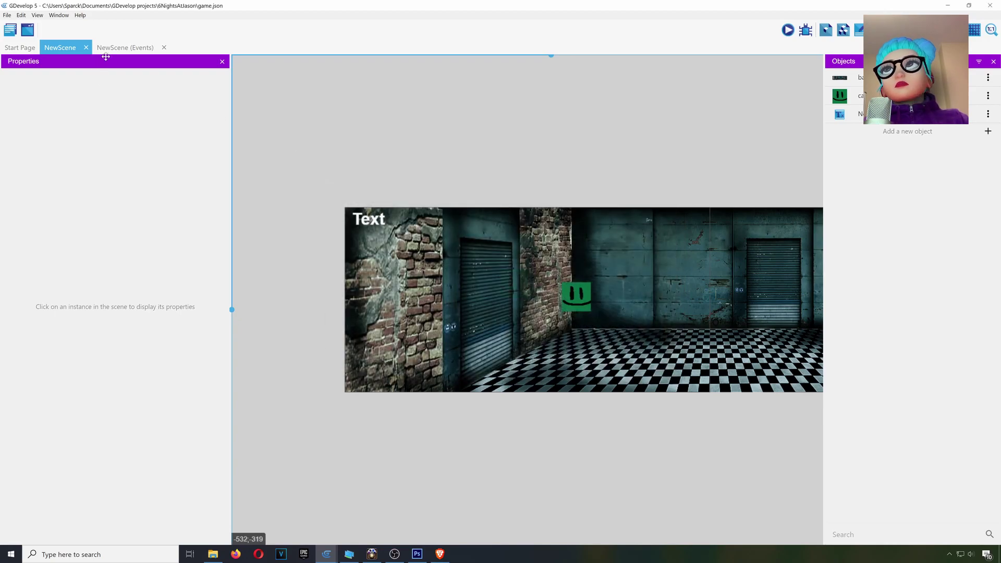
pyautogui.click(118, 48)
# Change the duplicated event's condition to cam X position < 1126 and preview the result.
pyautogui.click(104, 84)
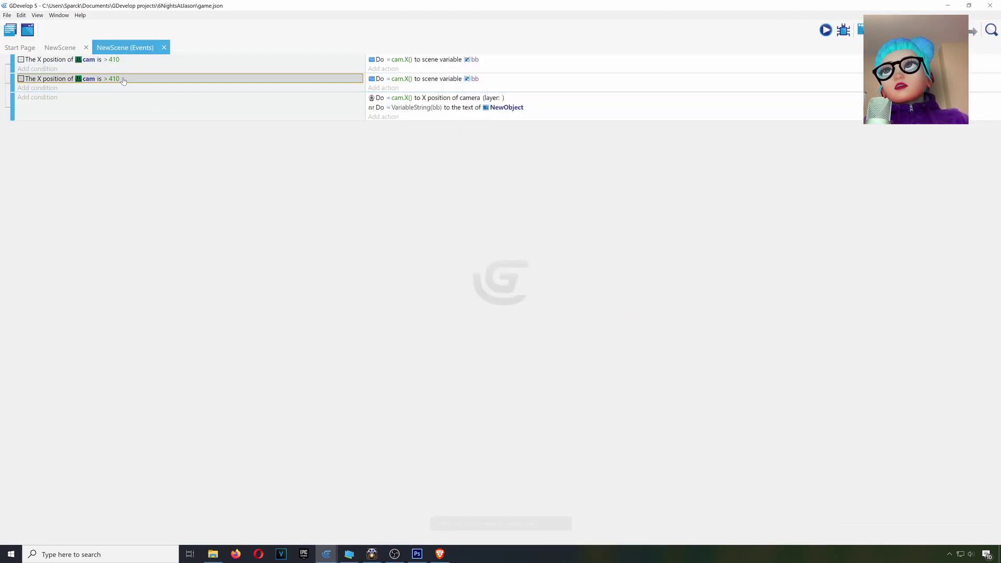
pyautogui.doubleClick(124, 81)
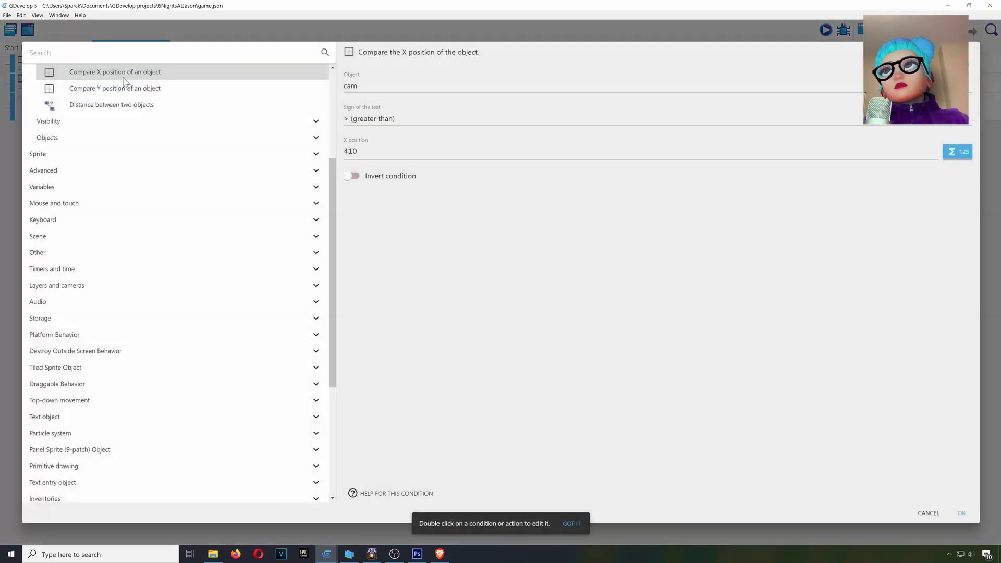
pyautogui.click(375, 119)
pyautogui.click(380, 137)
pyautogui.doubleClick(351, 151)
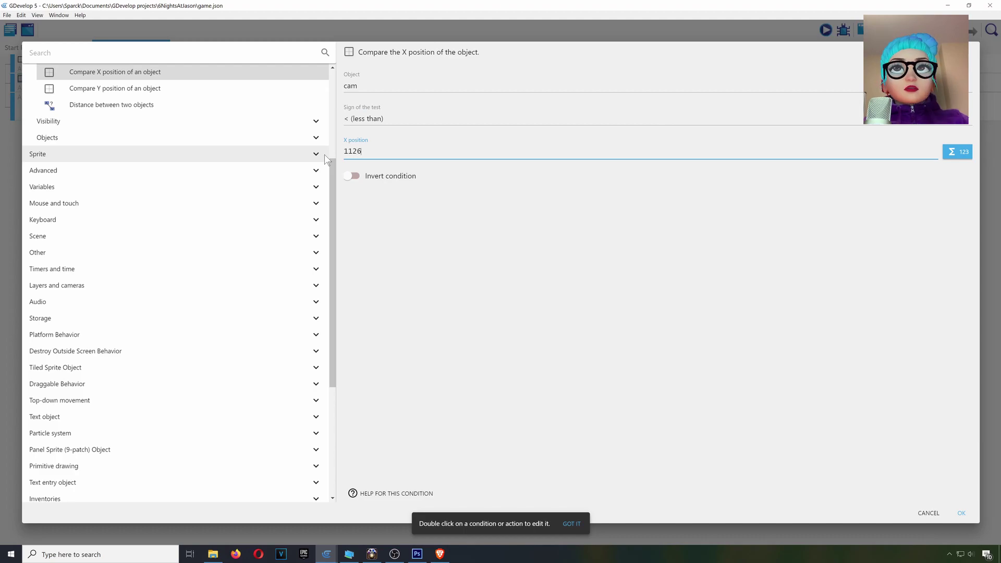
pyautogui.click(955, 517)
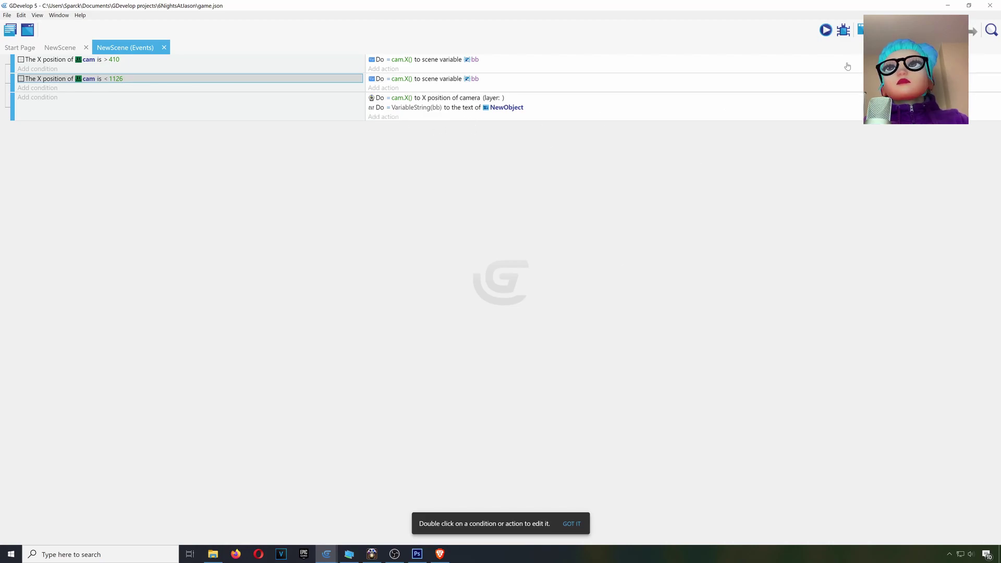
pyautogui.click(825, 29)
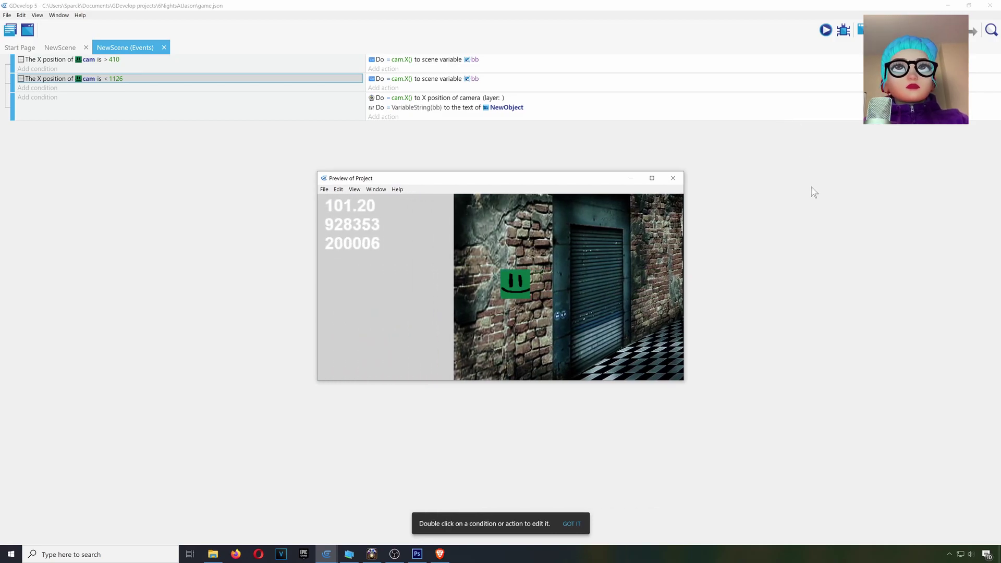
# Move the bb variable action from the second event into the third event.
pyautogui.click(673, 177)
pyautogui.click(446, 80)
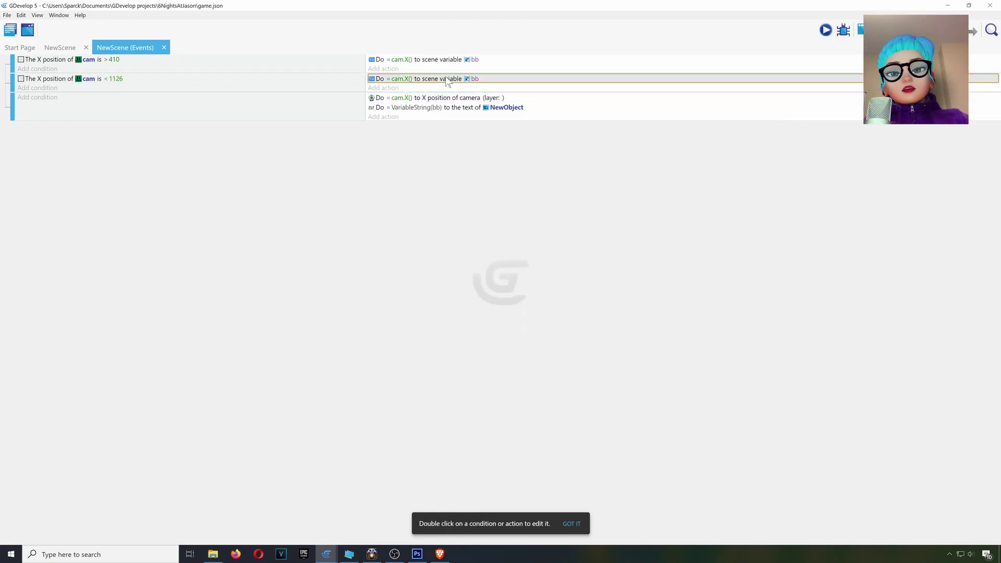
pyautogui.hotkey('ctrl', 'x')
pyautogui.rightClick(392, 117)
pyautogui.click(406, 123)
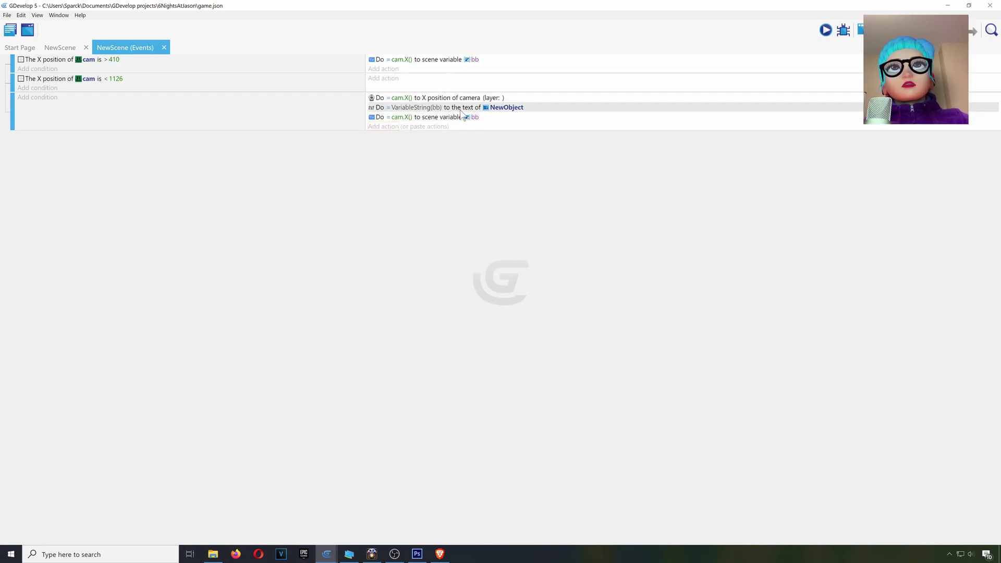
# Move the camera action into the first event, delete its bb action, and preview the game.
pyautogui.click(438, 99)
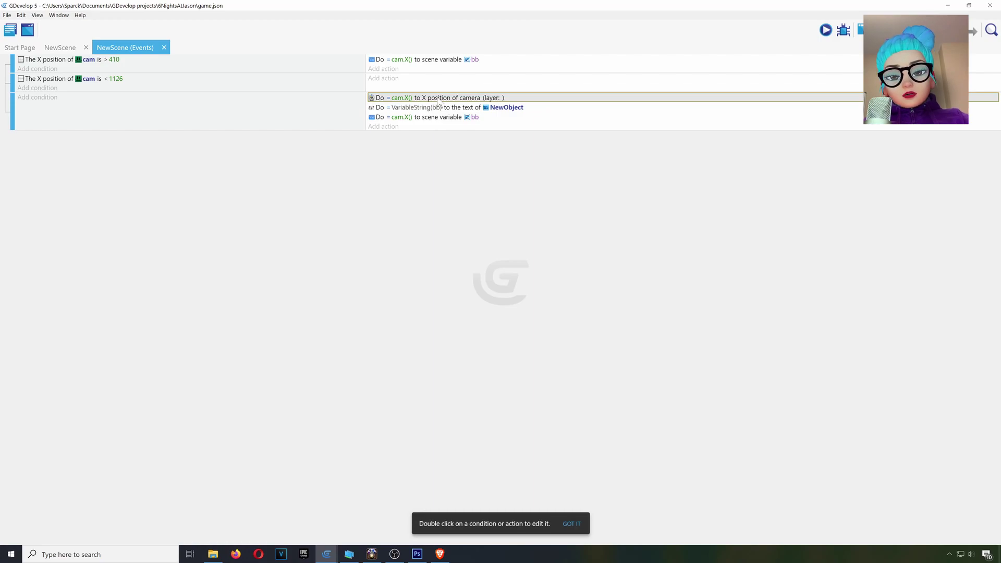
pyautogui.hotkey('ctrl', 'x')
pyautogui.rightClick(383, 70)
pyautogui.click(406, 76)
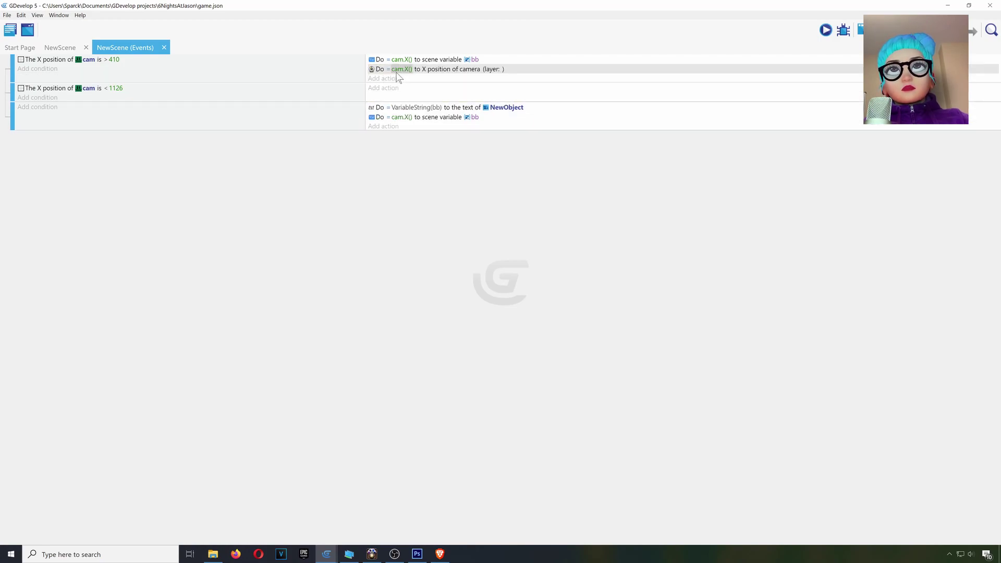
pyautogui.click(435, 61)
pyautogui.rightClick(435, 61)
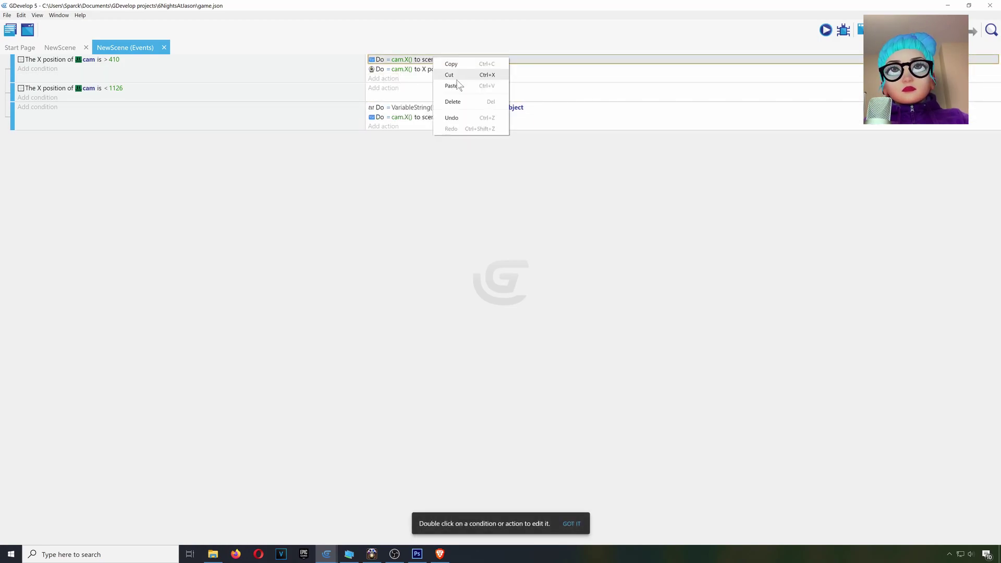
pyautogui.click(447, 101)
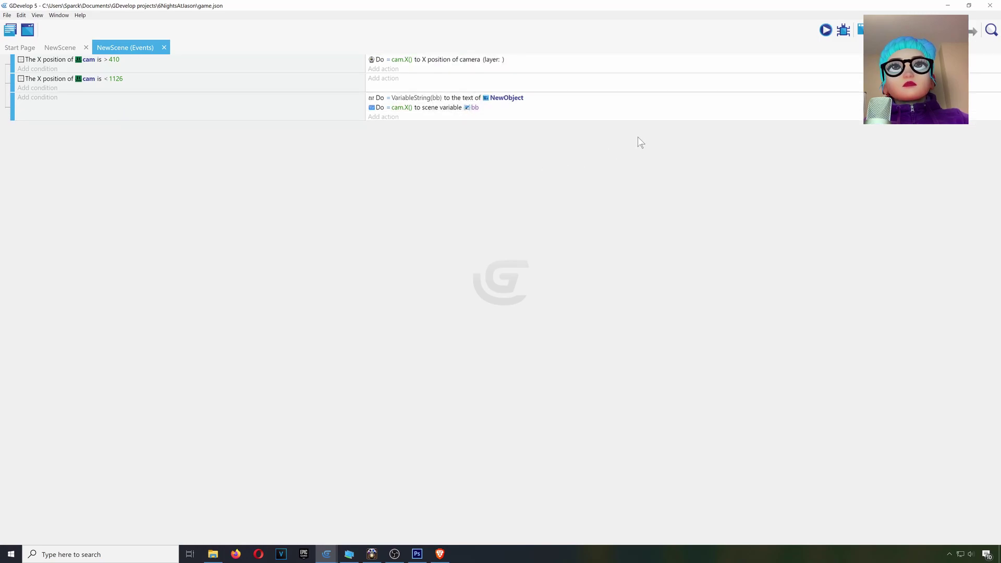
pyautogui.click(826, 33)
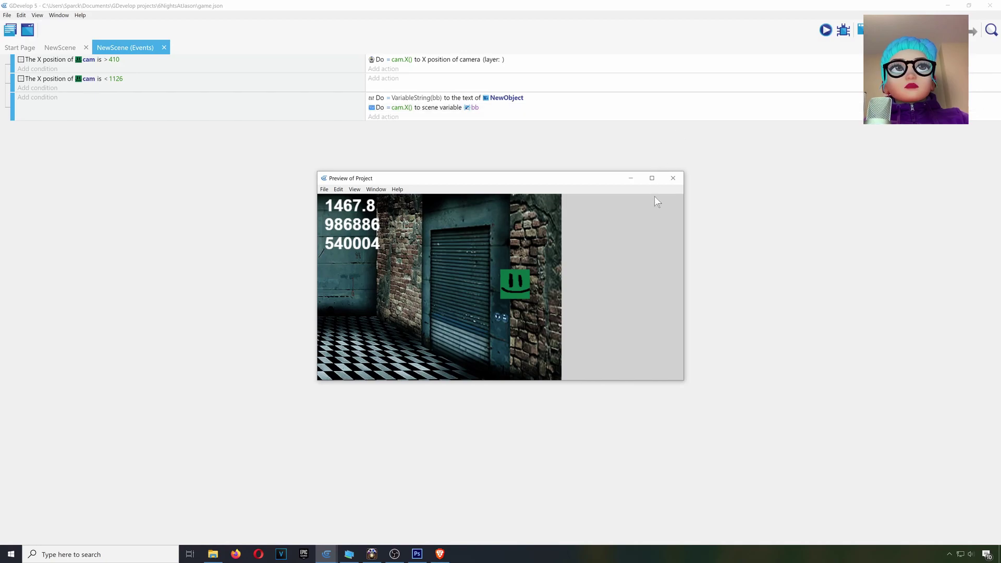
pyautogui.click(673, 178)
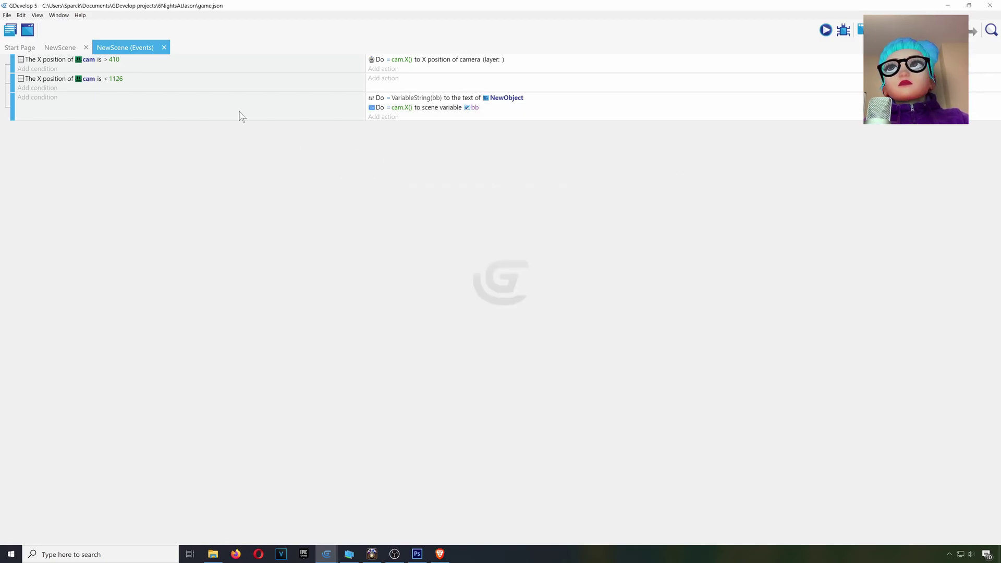
# Remove the camera-position action from the cam < 1126 event, leaving it with no actions.
pyautogui.click(448, 61)
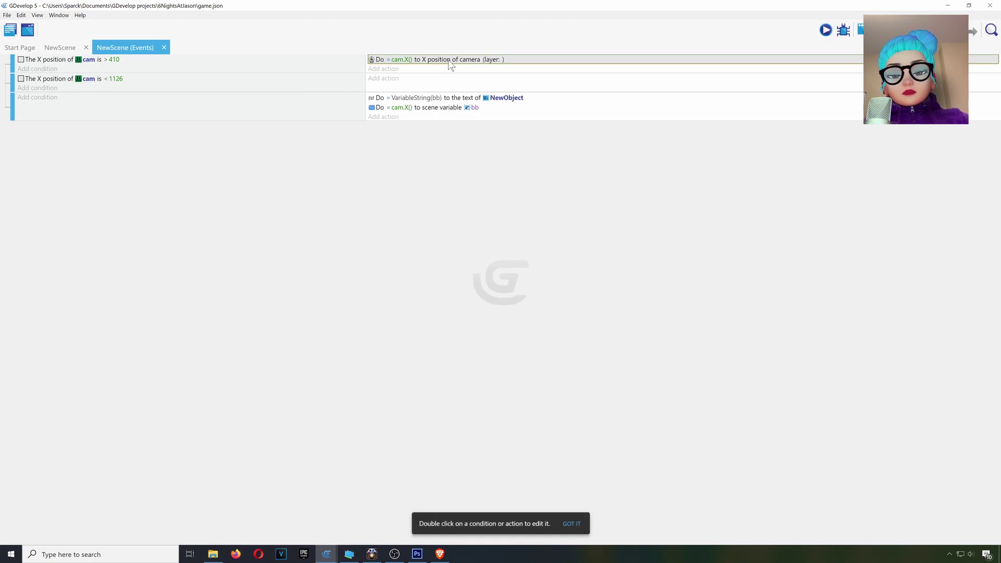
pyautogui.rightClick(394, 86)
pyautogui.click(405, 88)
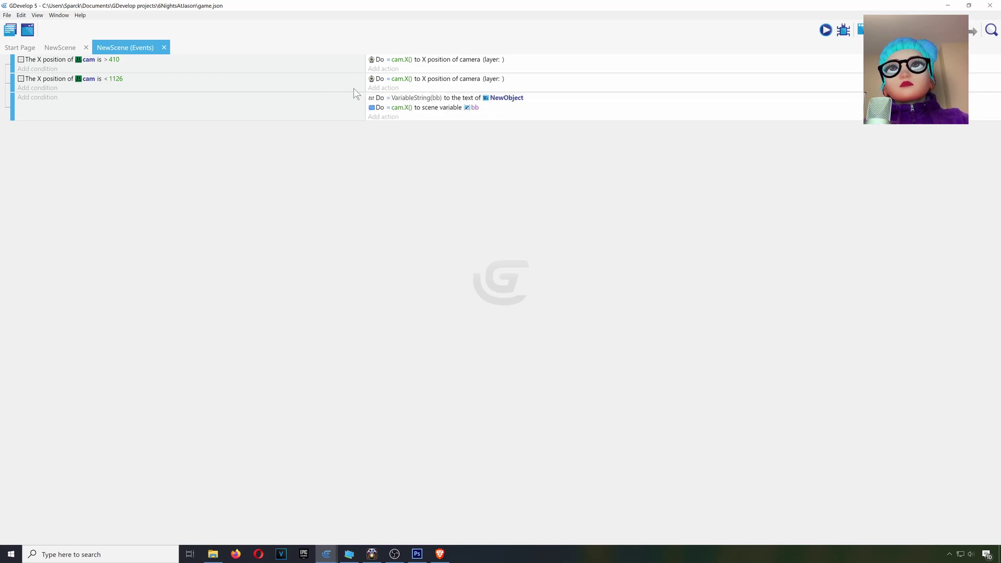
pyautogui.click(437, 80)
pyautogui.rightClick(438, 83)
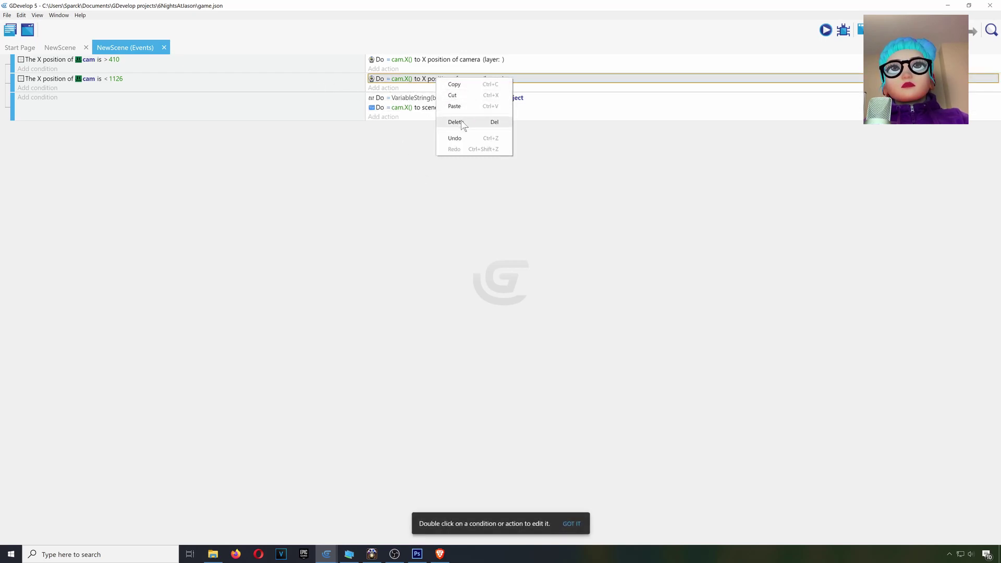
pyautogui.click(456, 122)
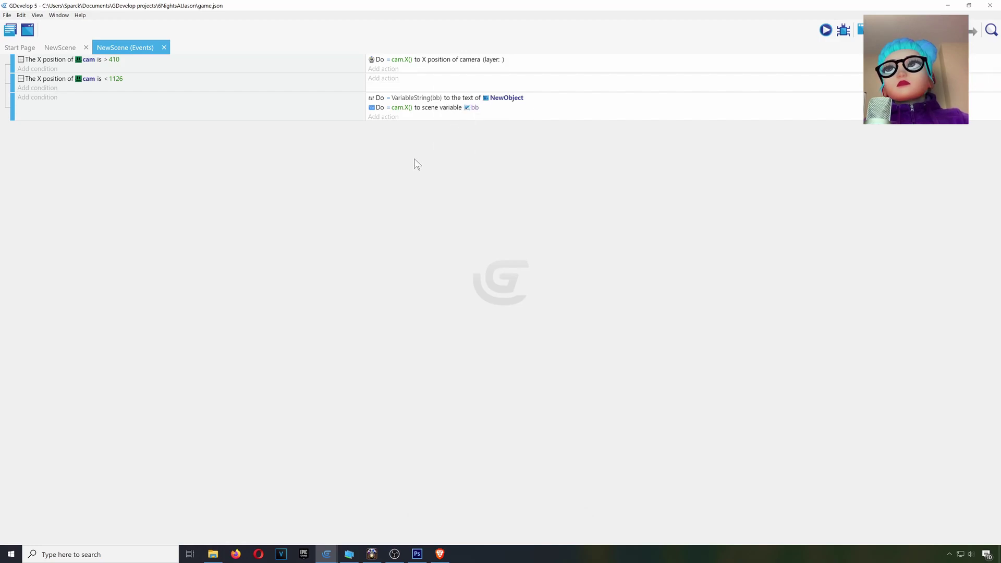
pyautogui.click(41, 70)
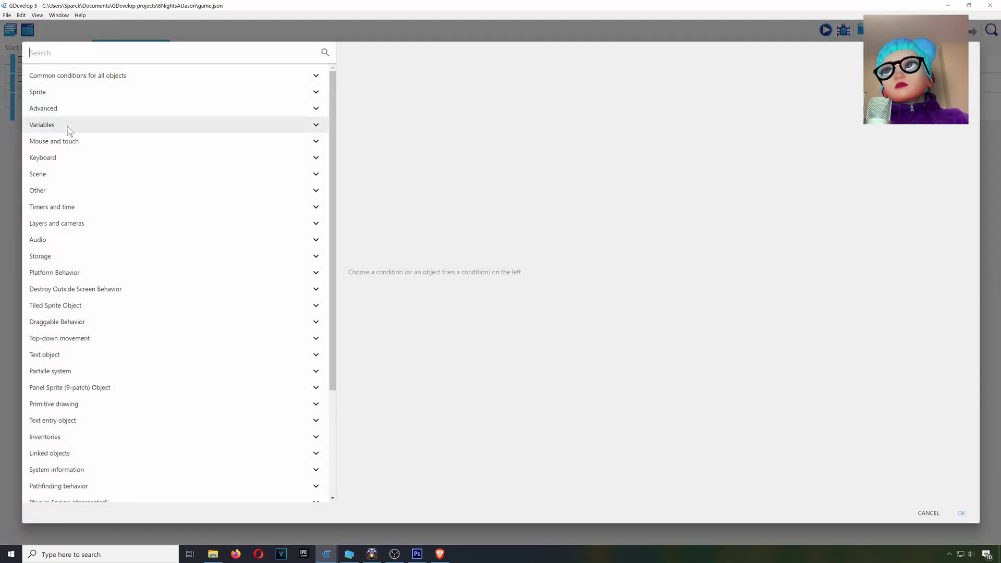
# Add an Advanced > And condition to the first event.
pyautogui.click(74, 112)
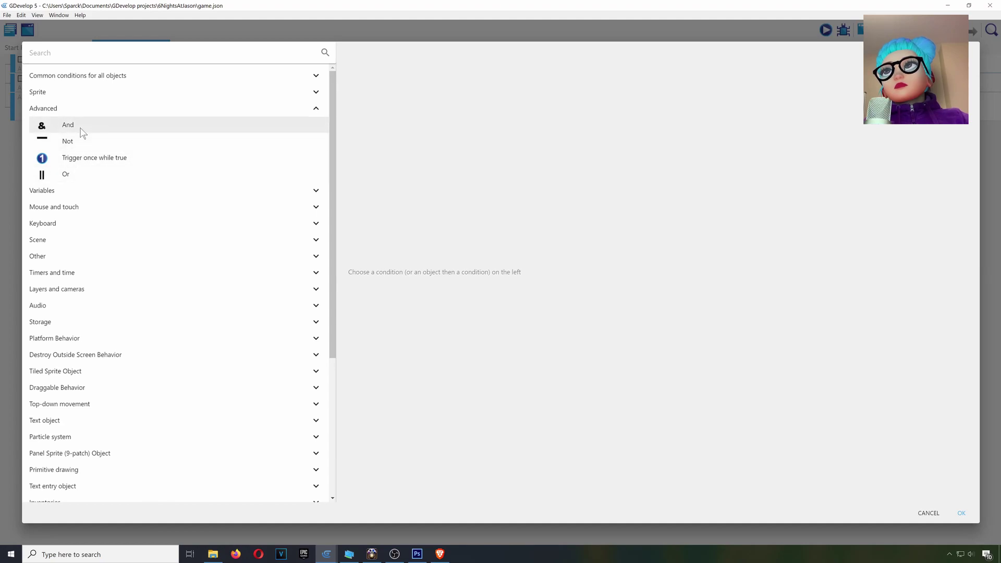
pyautogui.click(80, 127)
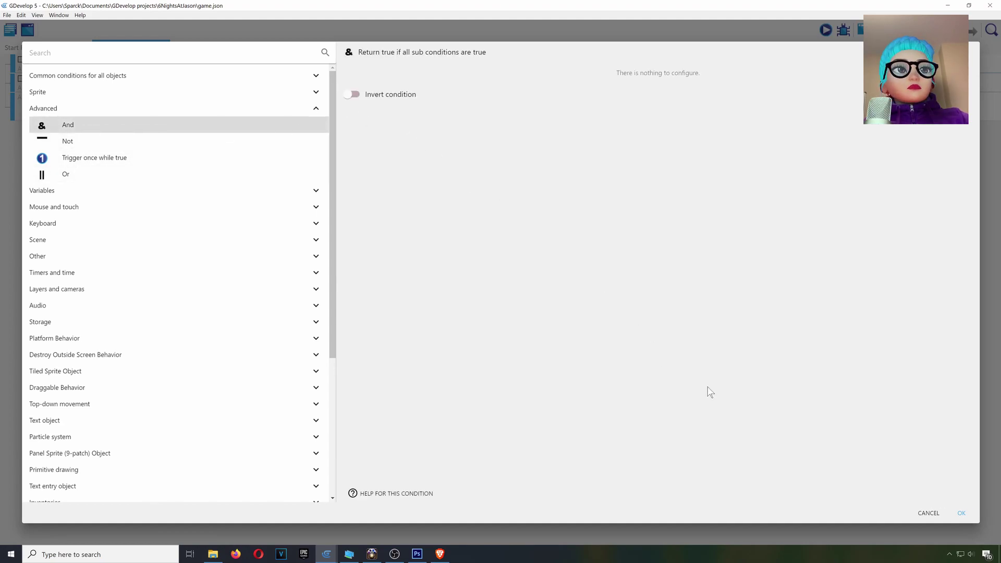
pyautogui.click(962, 514)
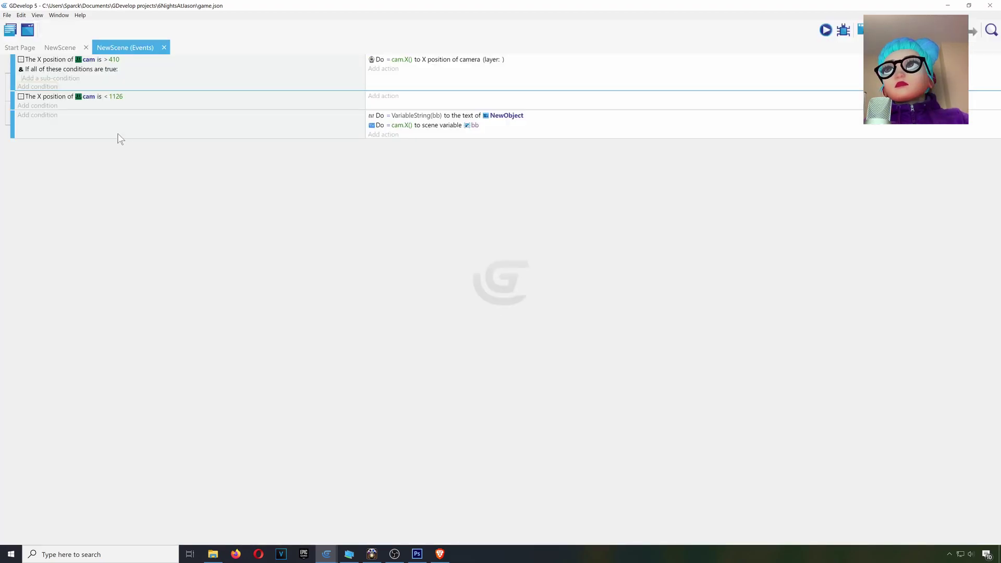
# Move the cam X < 1126 condition inside the And as its sub-condition.
pyautogui.click(56, 99)
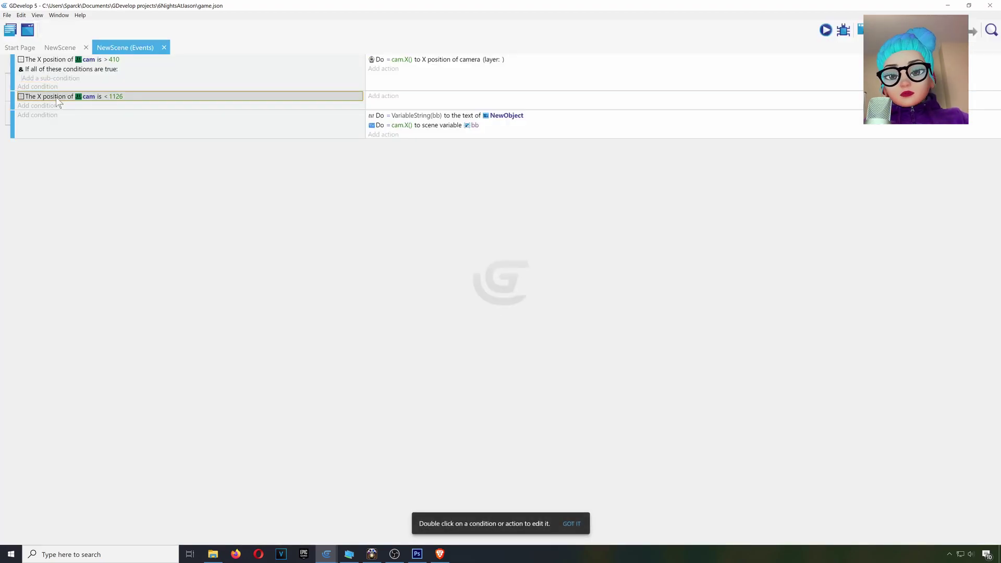
pyautogui.hotkey('ctrl', 'x')
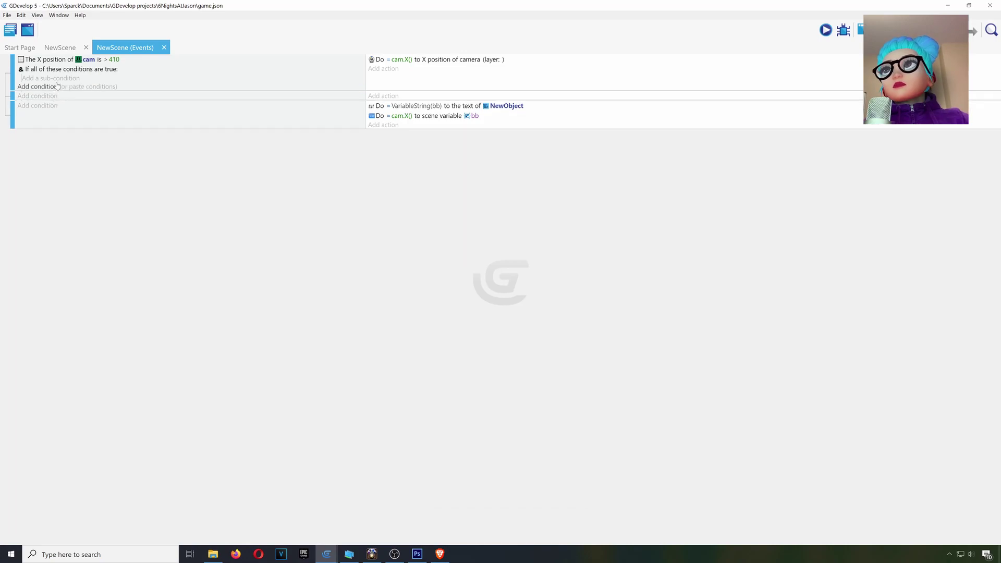
pyautogui.rightClick(59, 80)
pyautogui.click(73, 85)
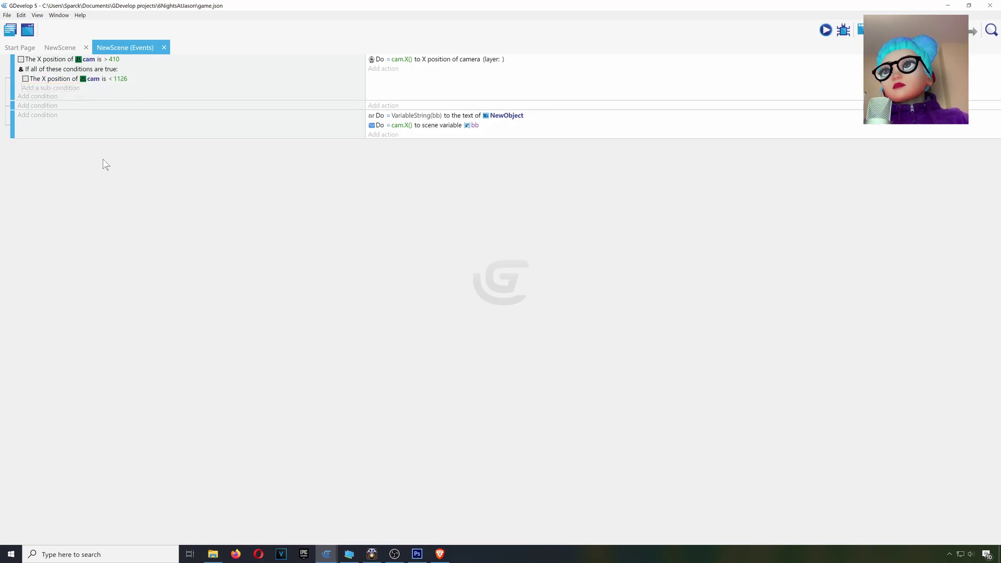
pyautogui.click(825, 30)
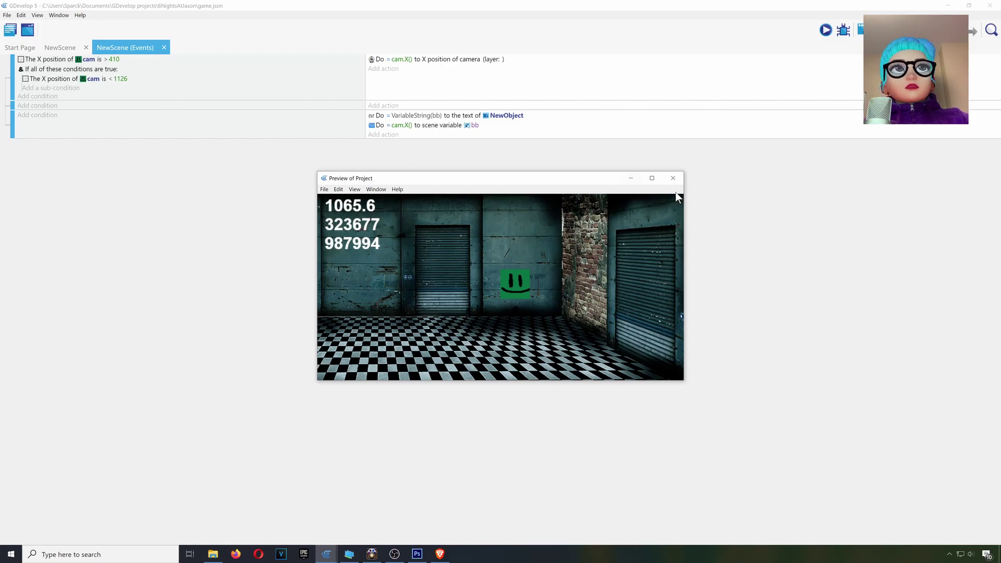
pyautogui.click(673, 177)
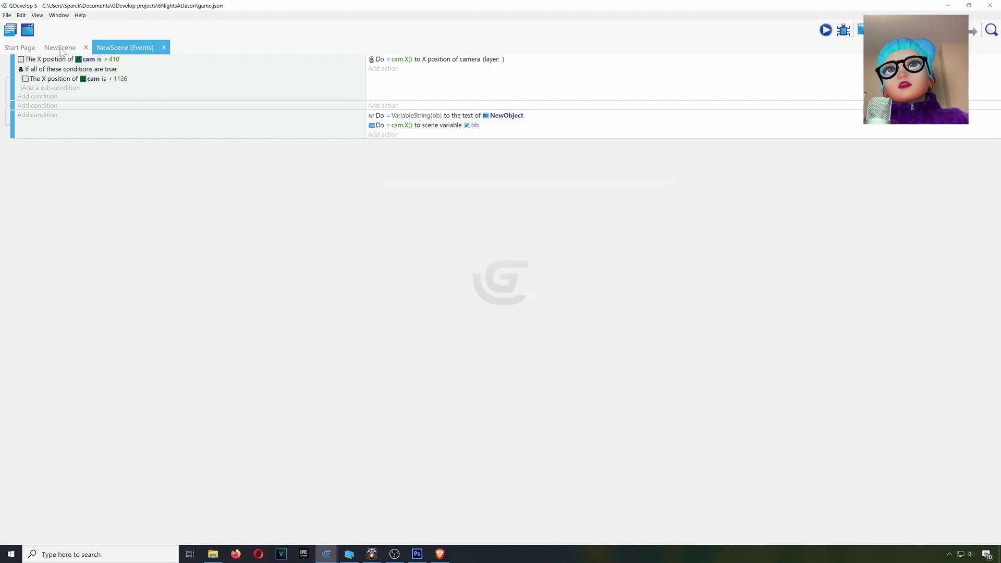
# Nudge the cam instance right to X 501, Y 160, then add a new empty event.
pyautogui.click(60, 49)
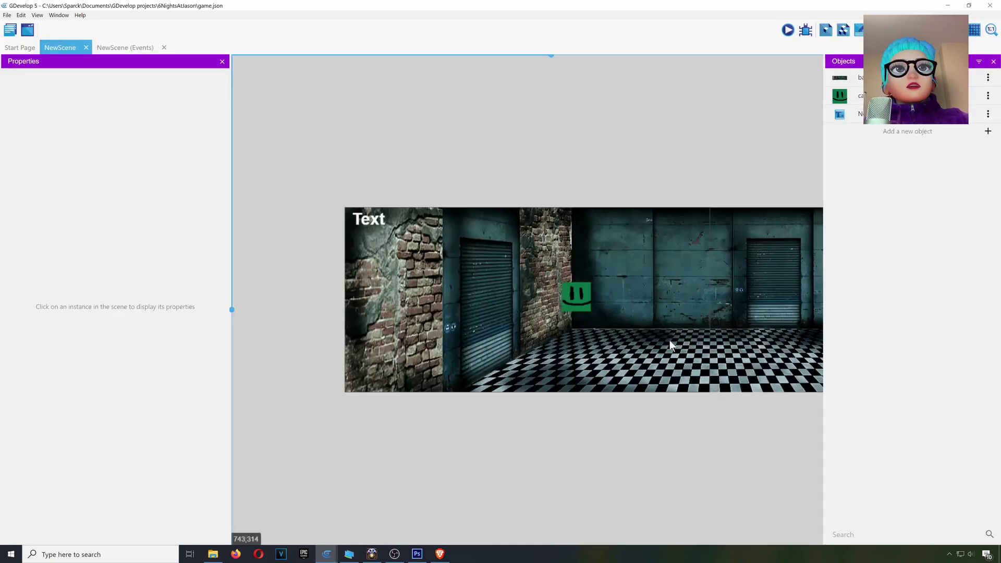
pyautogui.moveTo(580, 302)
pyautogui.mouseDown()
pyautogui.moveTo(601, 298)
pyautogui.moveTo(589, 298)
pyautogui.mouseUp()
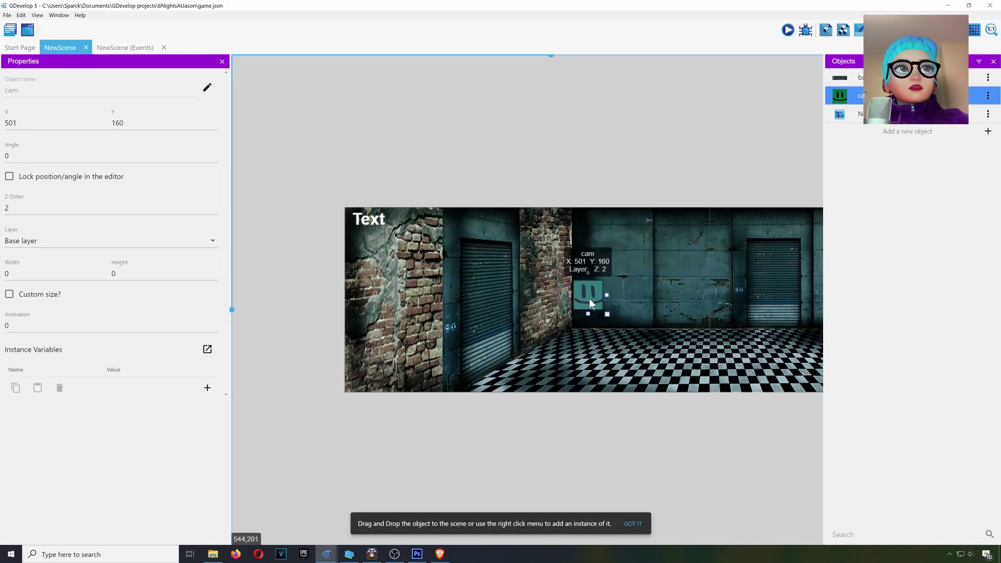
pyautogui.click(132, 48)
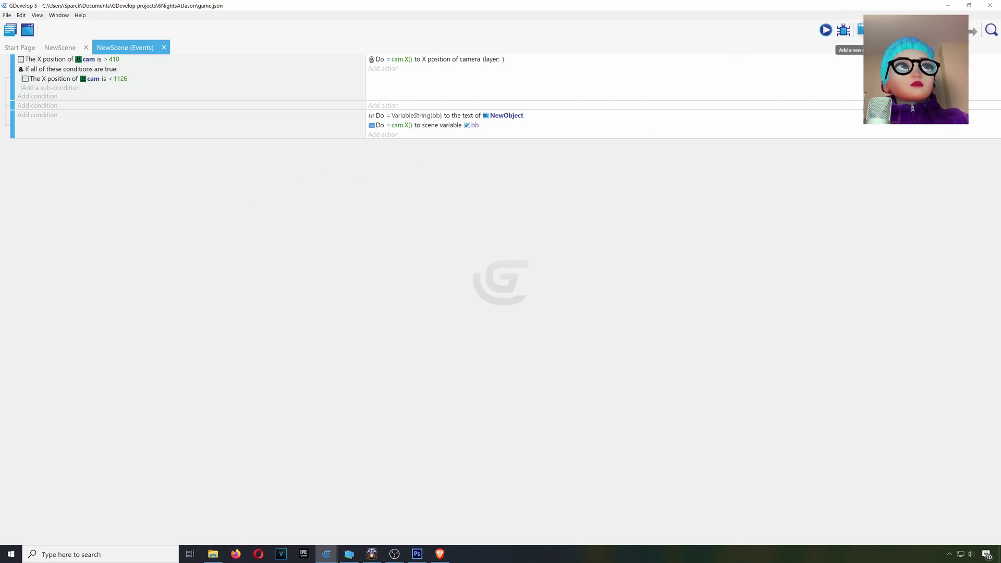
pyautogui.click(861, 29)
# Give the new event a Mouse and touch Cursor X position condition using less than.
pyautogui.click(38, 144)
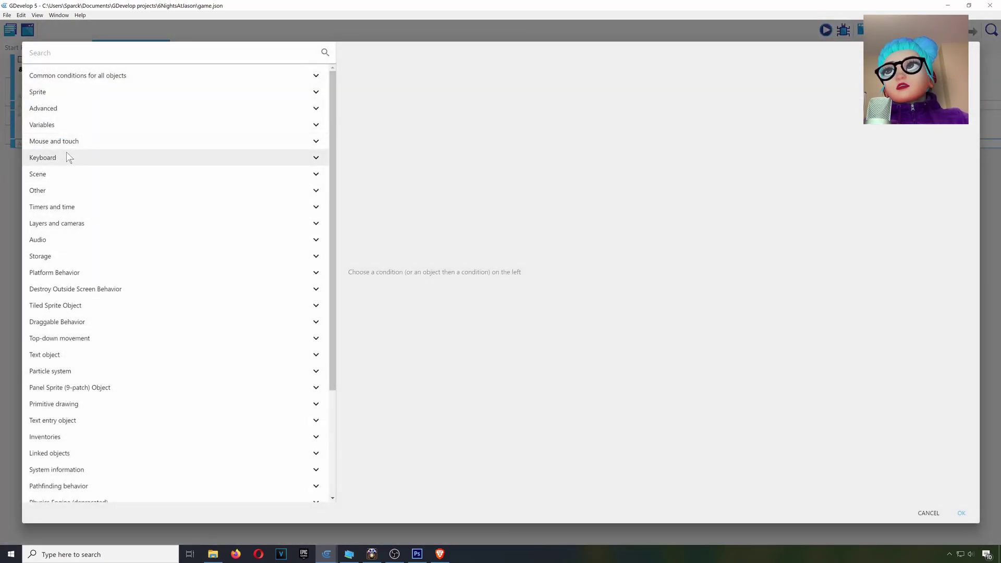
pyautogui.click(76, 145)
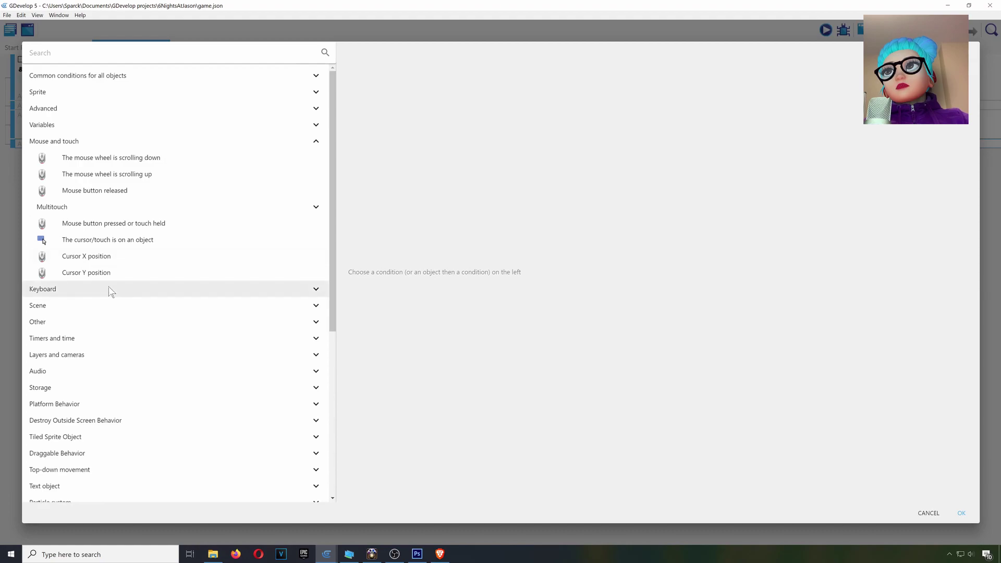
pyautogui.click(110, 257)
pyautogui.press('Tab')
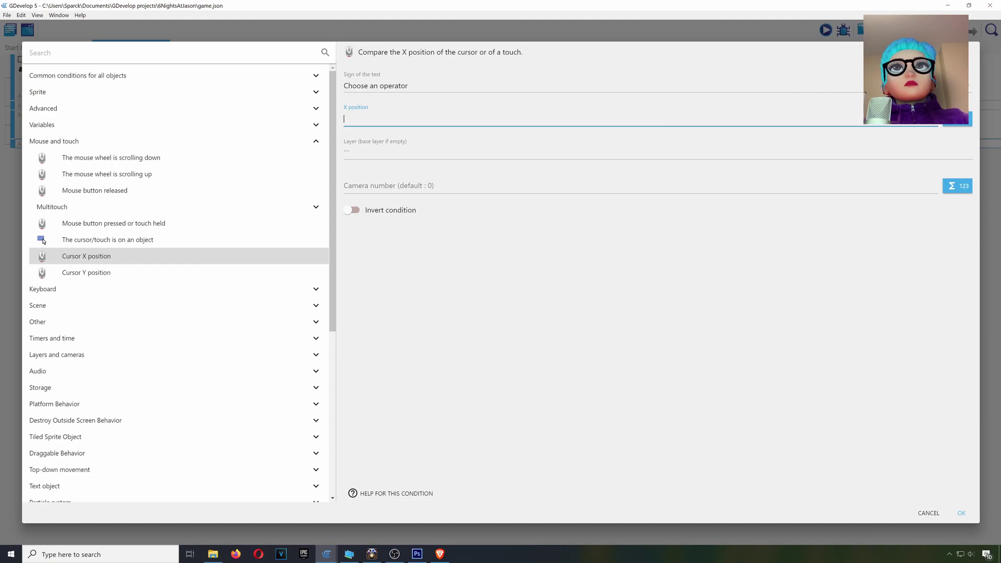
pyautogui.click(372, 86)
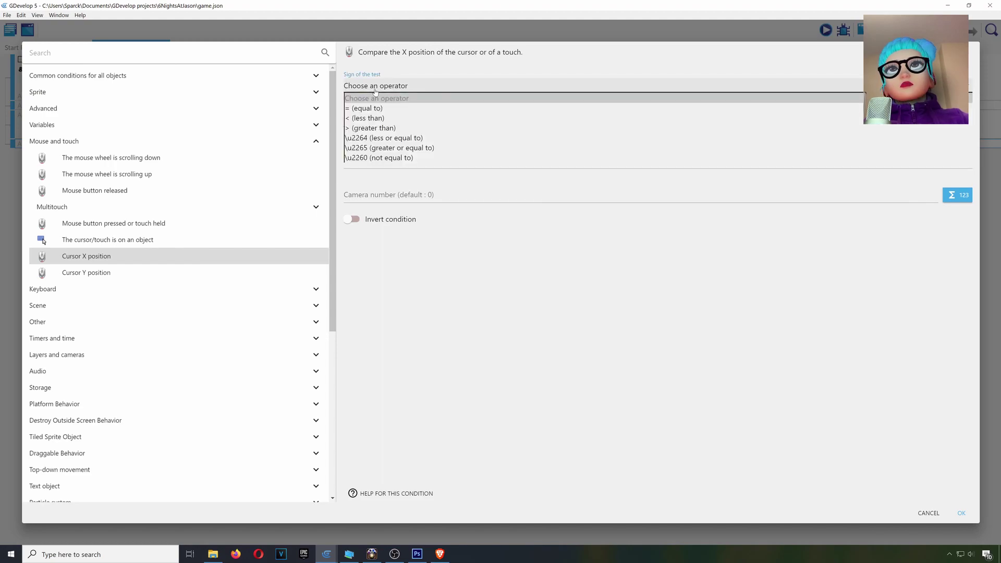
pyautogui.click(383, 119)
# Set the compared X position to the expression cam.X() and confirm the condition.
pyautogui.click(907, 120)
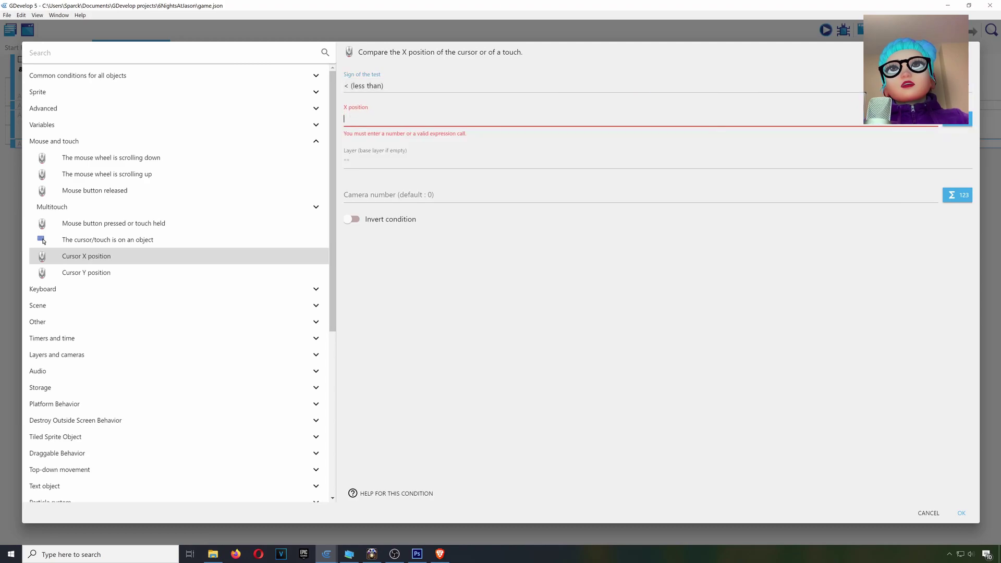
pyautogui.click(958, 123)
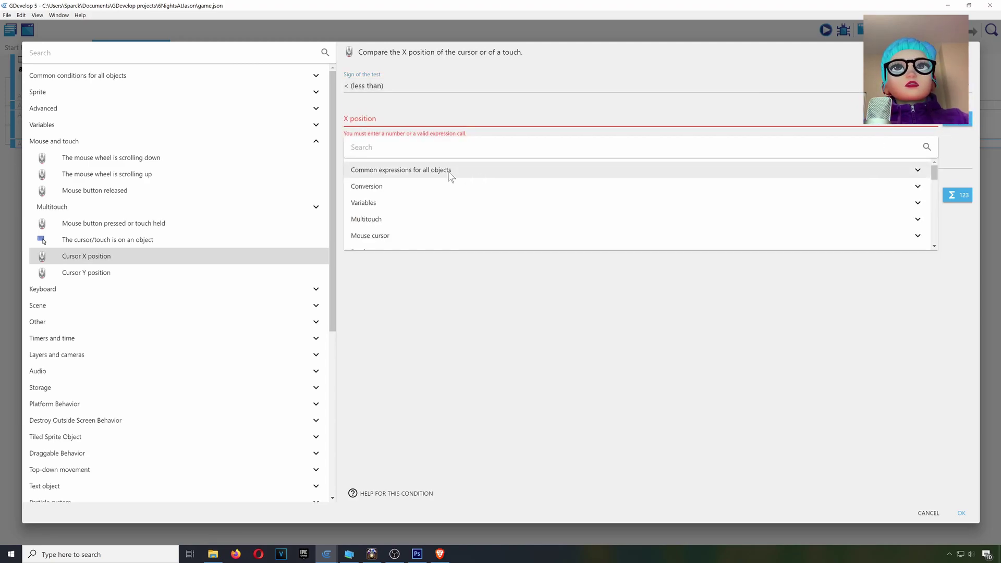
pyautogui.click(395, 169)
pyautogui.click(386, 187)
pyautogui.scroll(-4, 395, 224)
pyautogui.scroll(4, 394, 226)
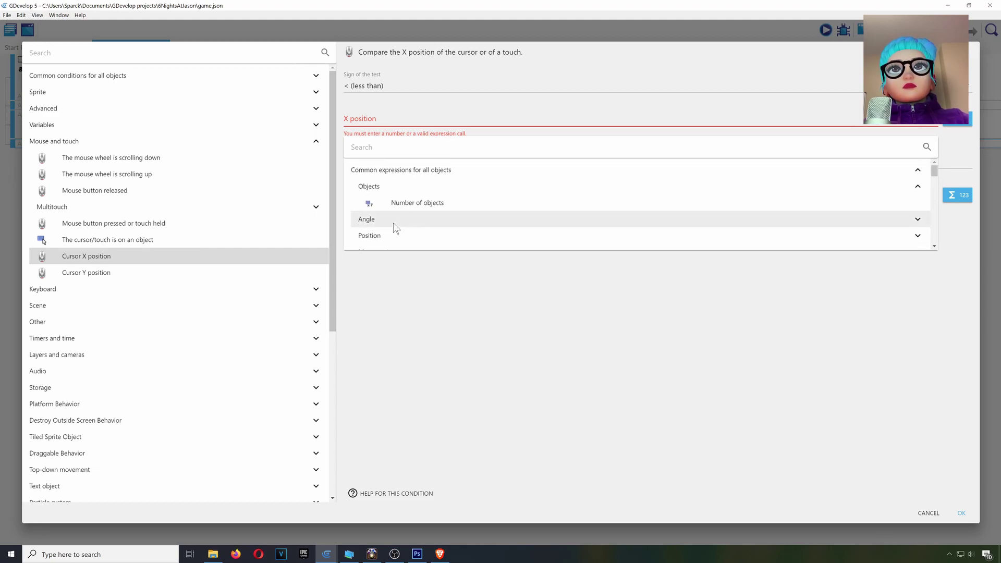
pyautogui.click(431, 237)
pyautogui.scroll(-2, 410, 233)
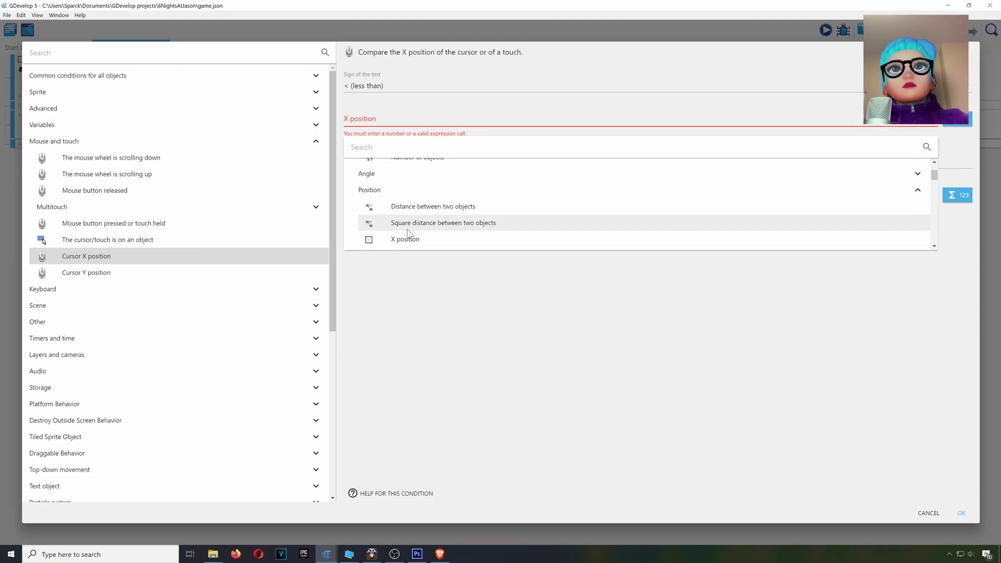
pyautogui.click(409, 193)
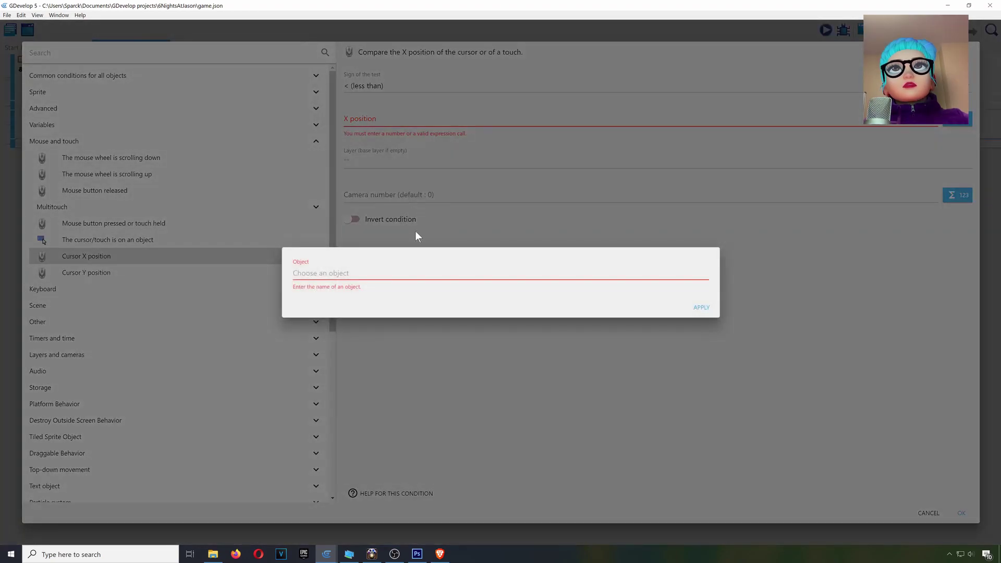
pyautogui.write('cam')
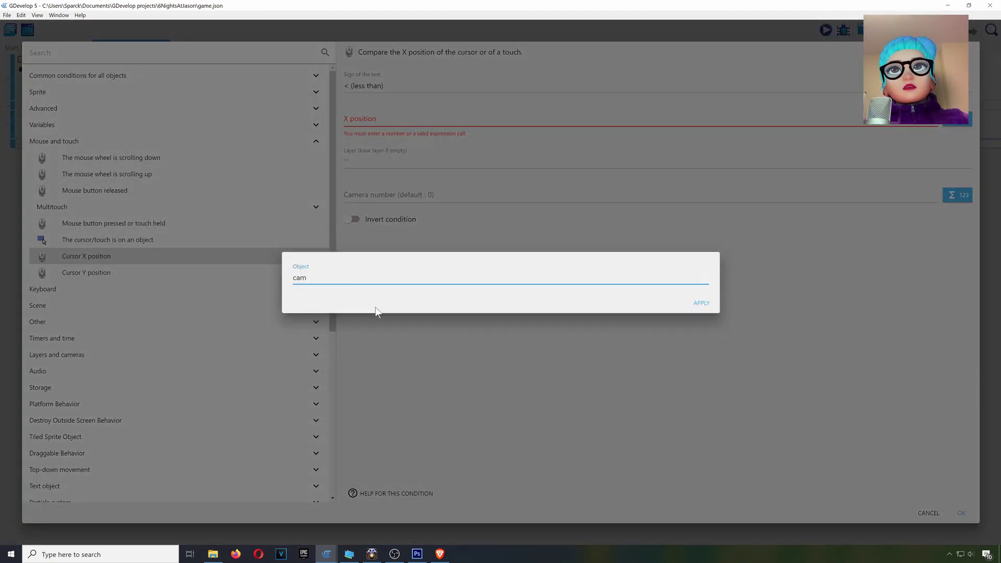
pyautogui.click(704, 305)
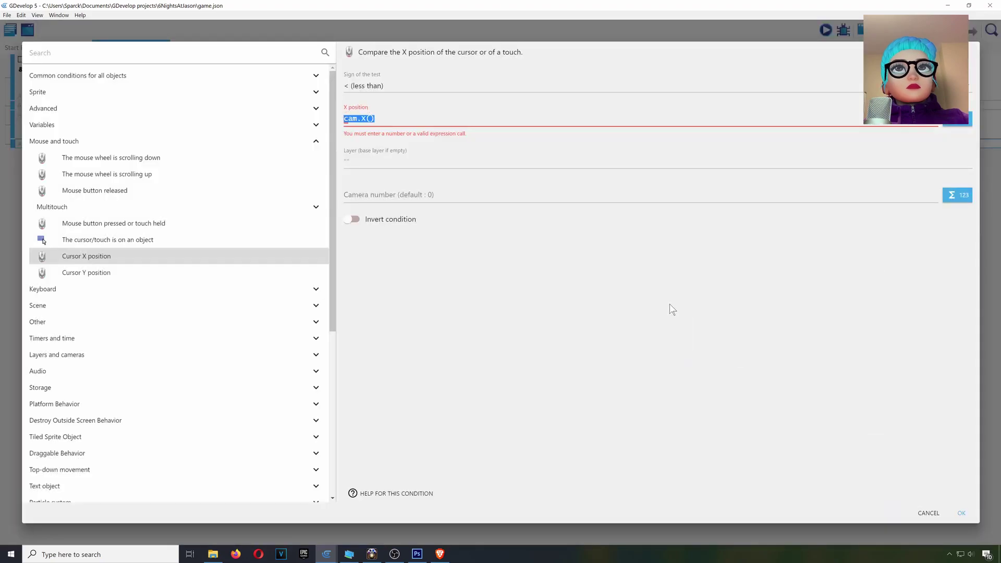
pyautogui.click(962, 514)
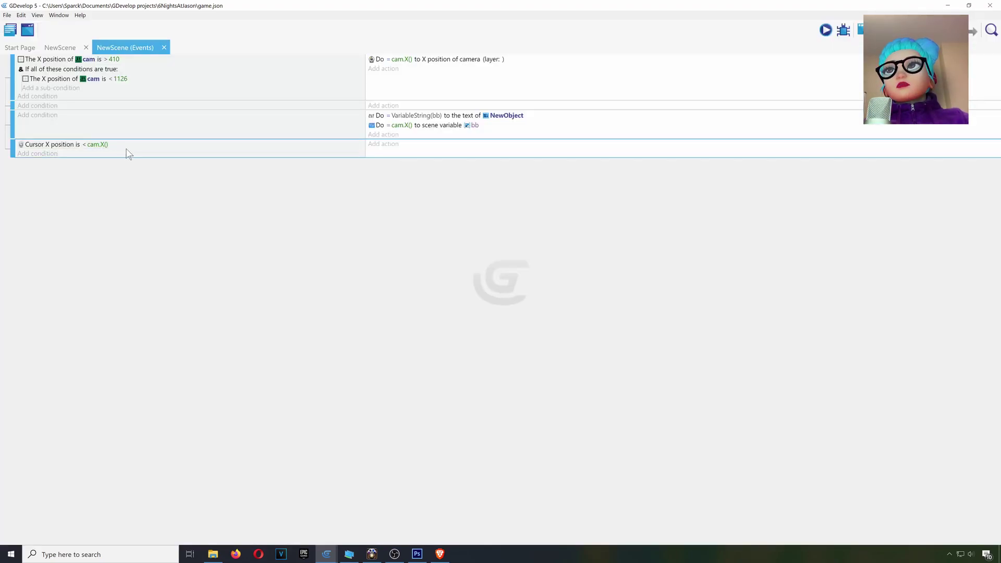
# Add a Simulate left key press action for cam and preview the smiley sliding left.
pyautogui.click(384, 144)
pyautogui.click(93, 341)
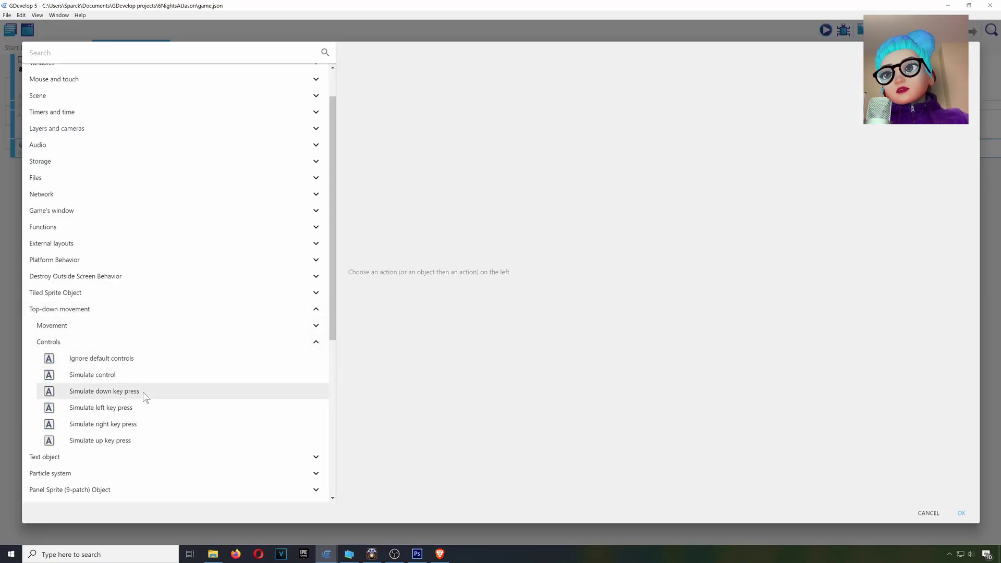
pyautogui.click(141, 411)
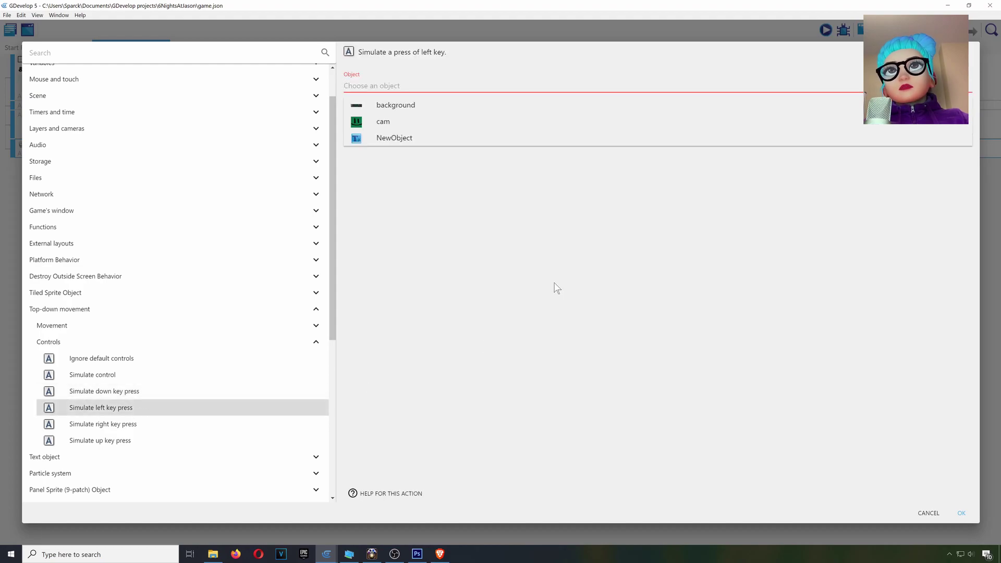
pyautogui.click(388, 123)
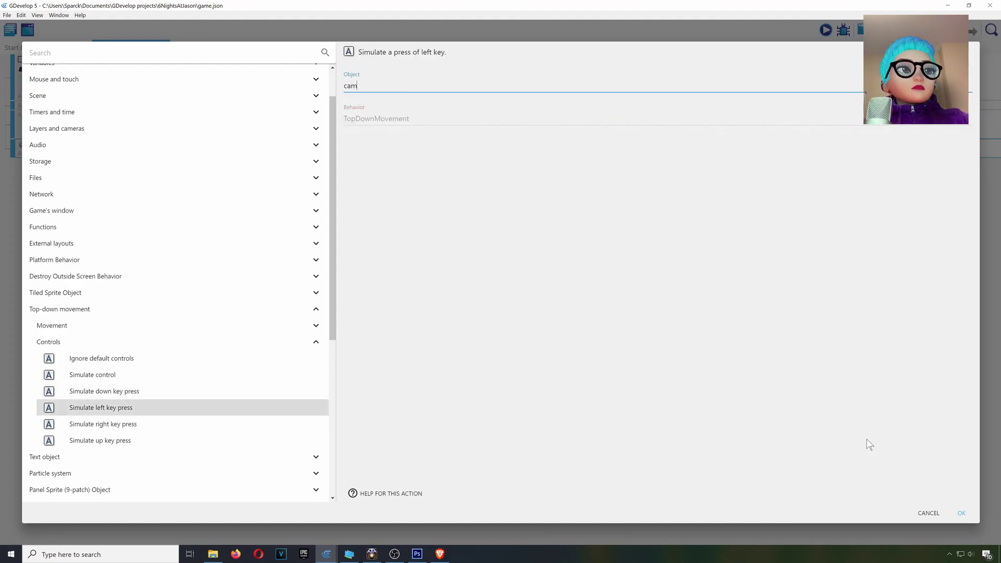
pyautogui.click(962, 514)
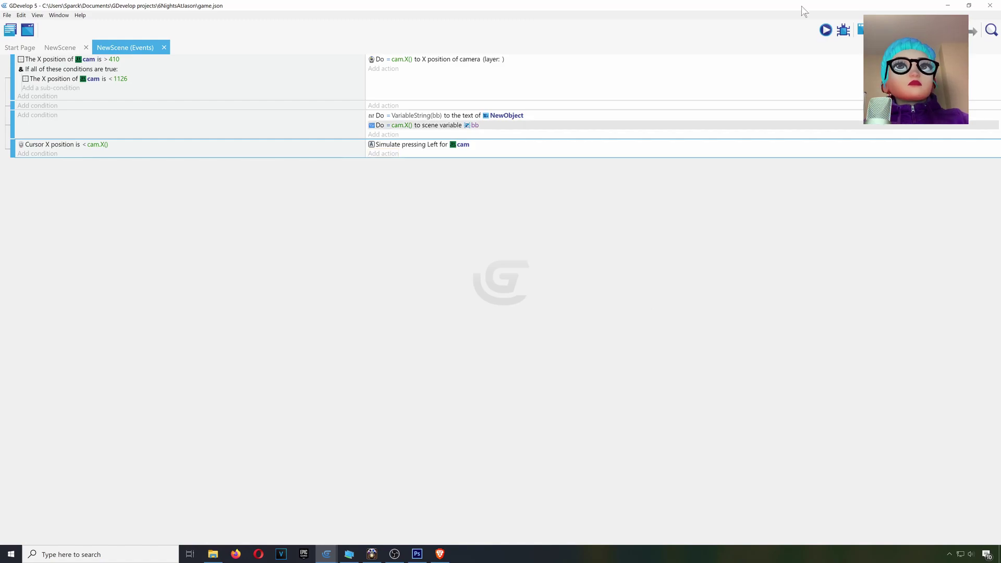
pyautogui.click(825, 31)
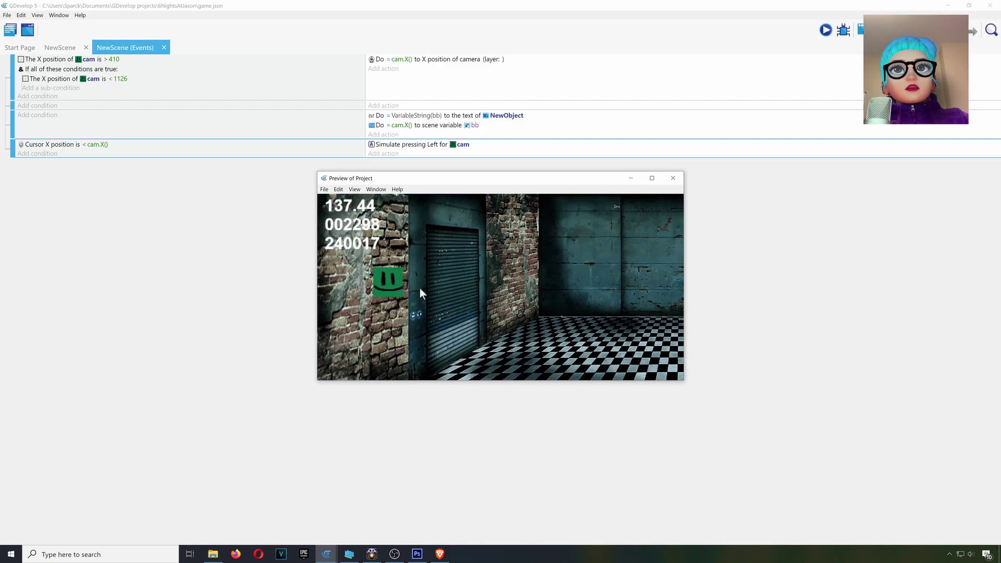
pyautogui.click(672, 177)
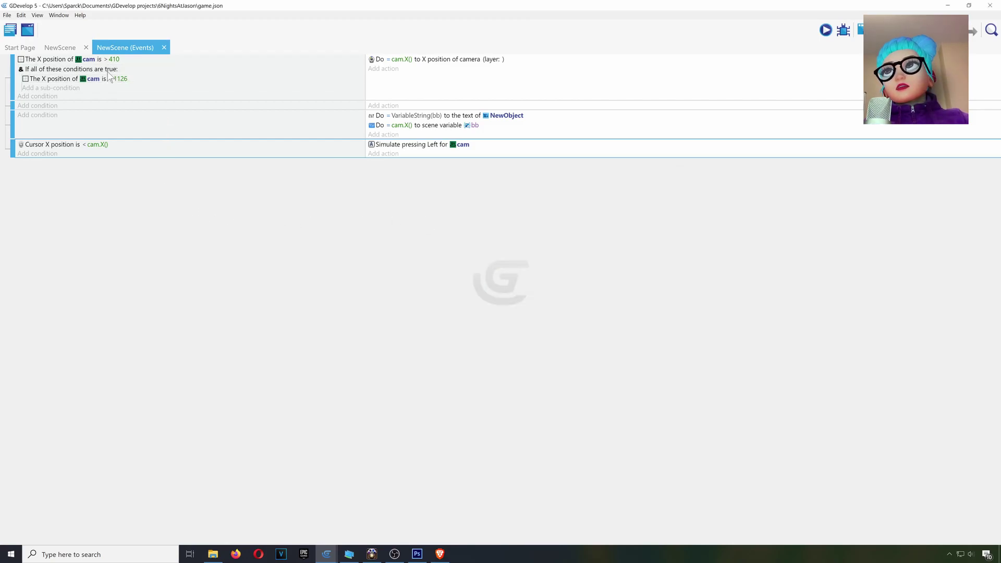
# Copy the 'X position of cam > 410' condition into the Cursor X event.
pyautogui.click(50, 60)
pyautogui.rightClick(50, 60)
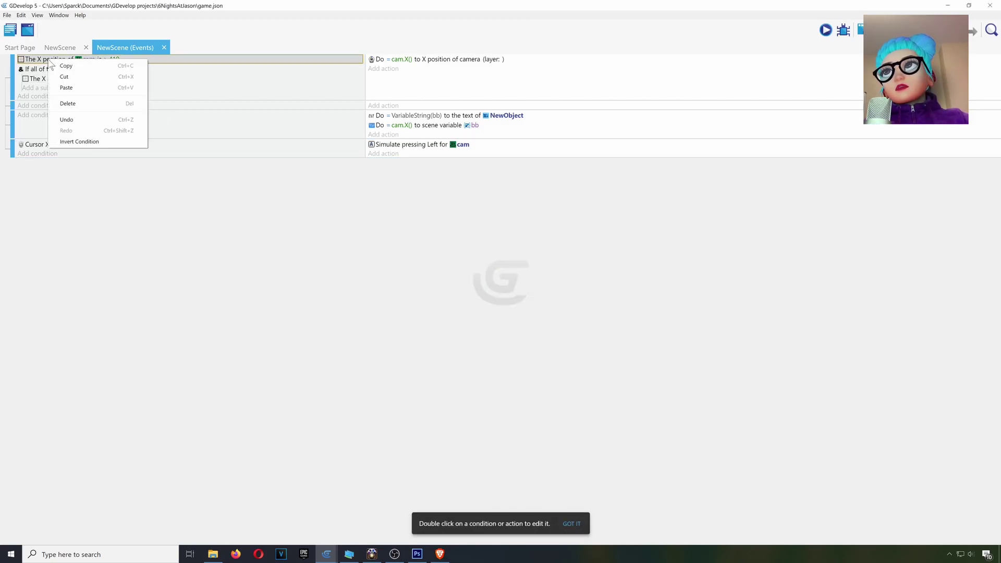
pyautogui.click(73, 67)
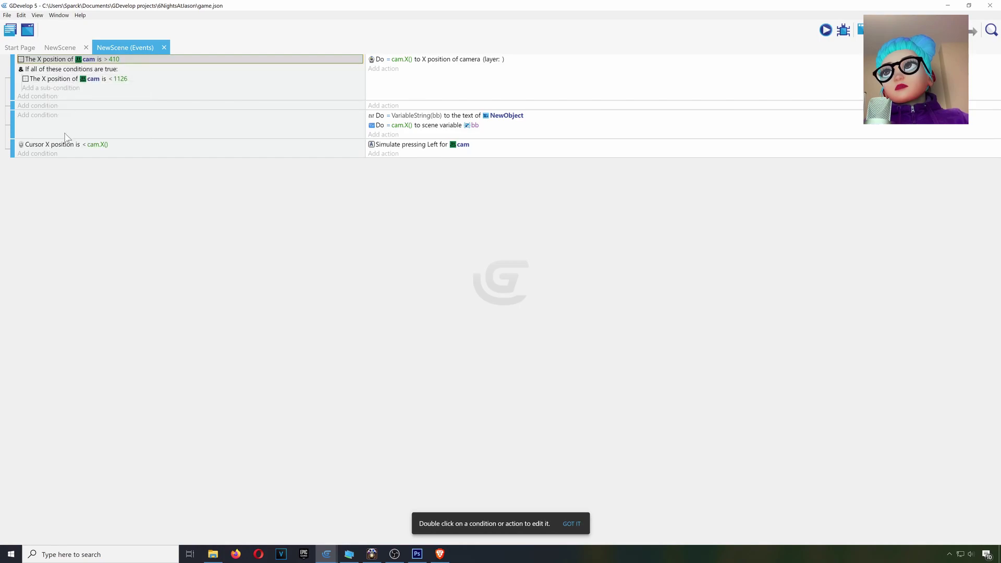
pyautogui.rightClick(48, 154)
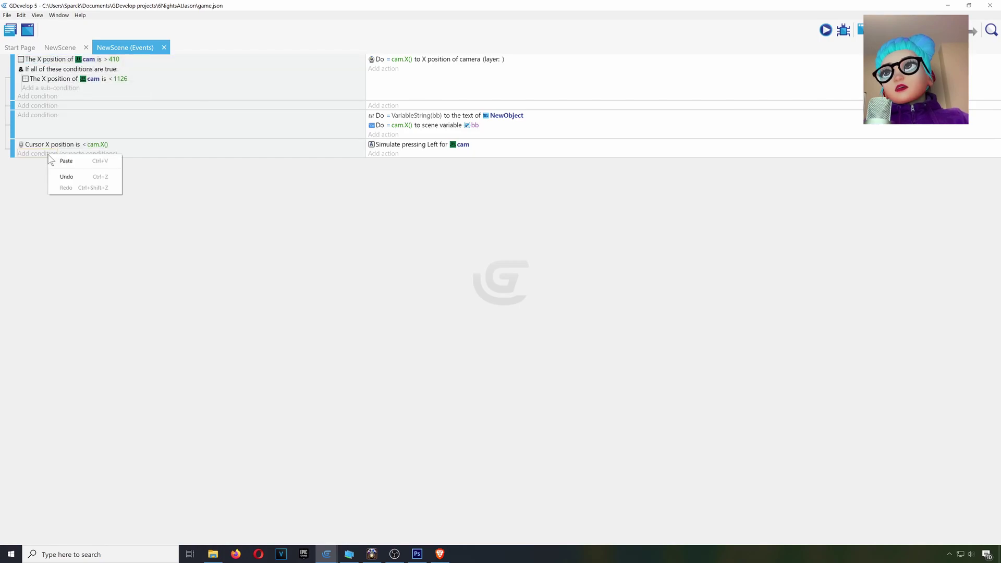
pyautogui.click(66, 161)
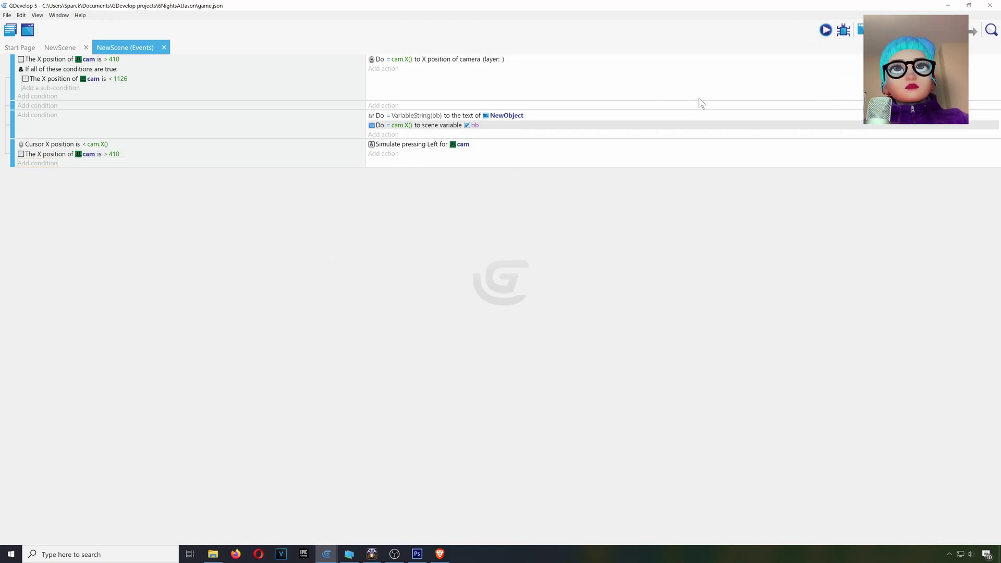
# Run a quick game preview to test the camera movement, then close it.
pyautogui.click(825, 30)
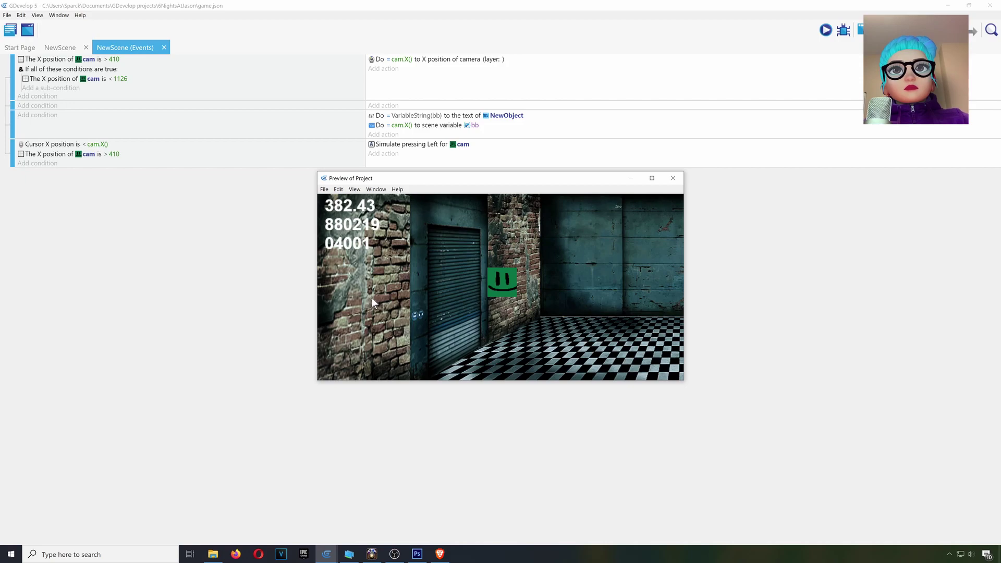
pyautogui.click(672, 178)
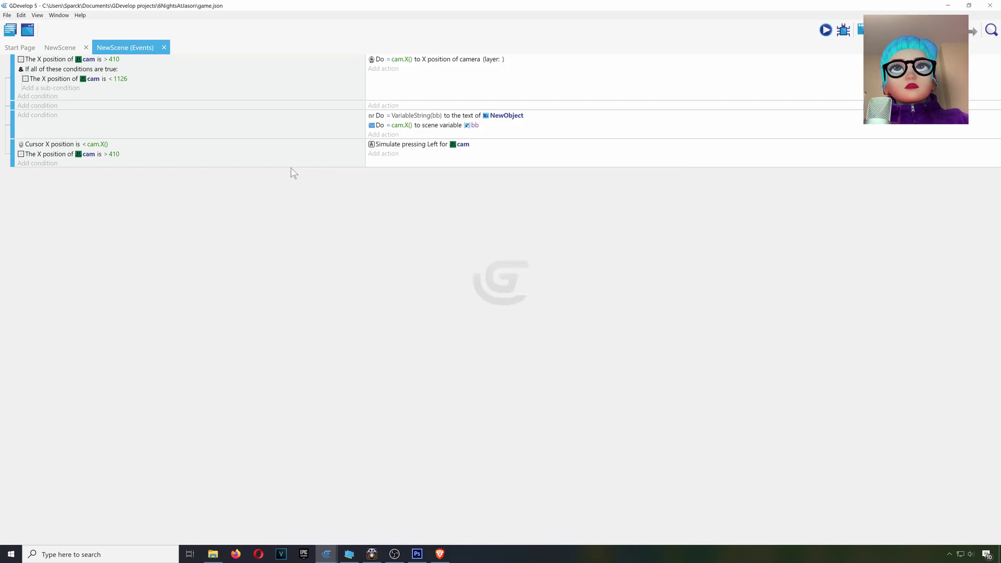
pyautogui.click(283, 154)
# Duplicate the Left-press event and change the copy's action to simulate a Right key press.
pyautogui.click(274, 166)
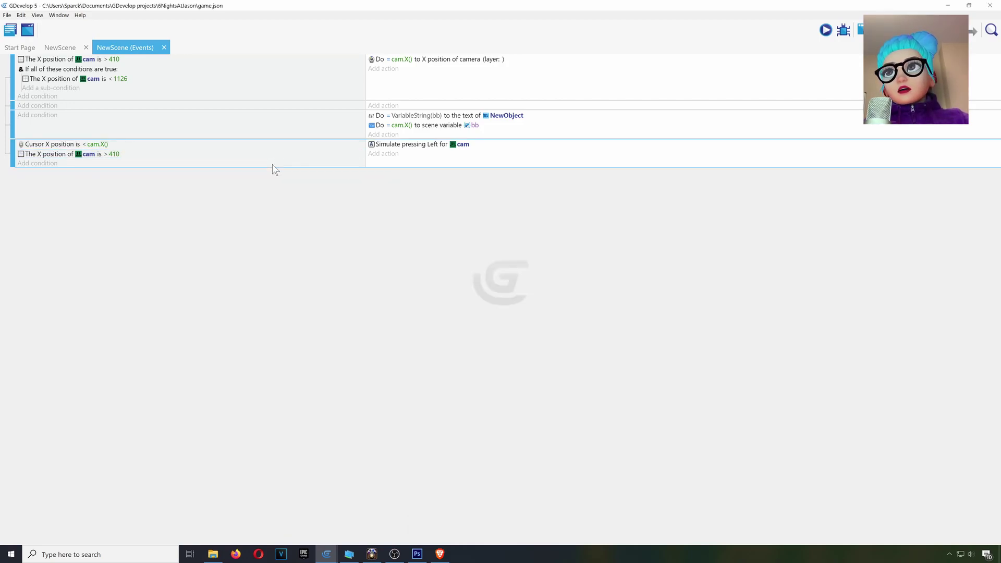
pyautogui.hotkey('ctrl', 'c')
pyautogui.hotkey('ctrl', 'v')
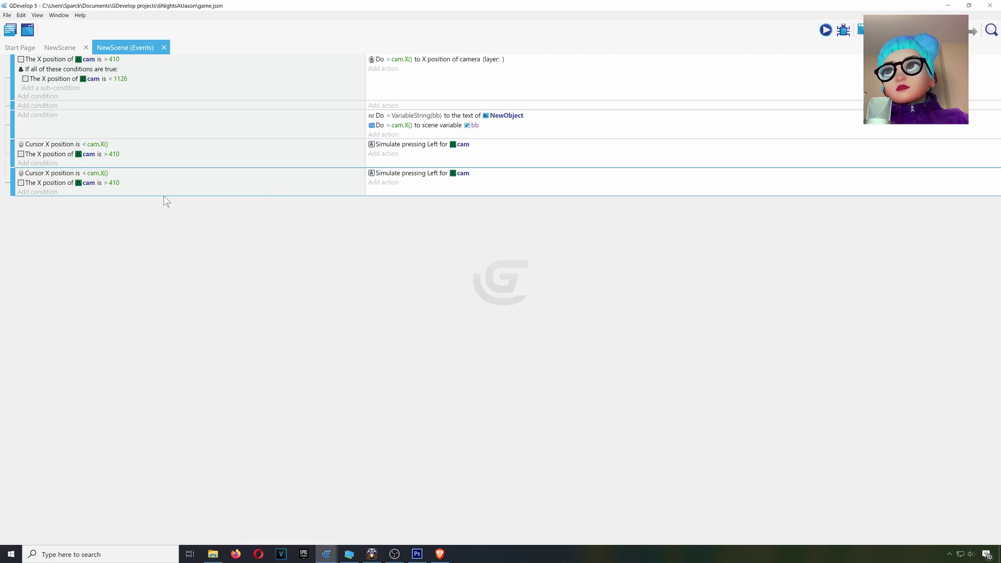
pyautogui.doubleClick(424, 174)
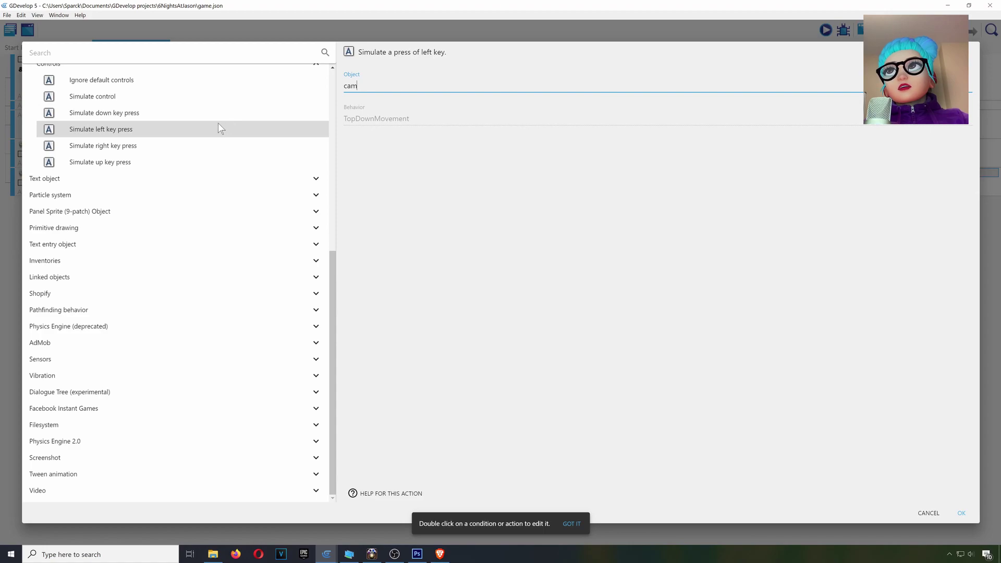
pyautogui.click(133, 148)
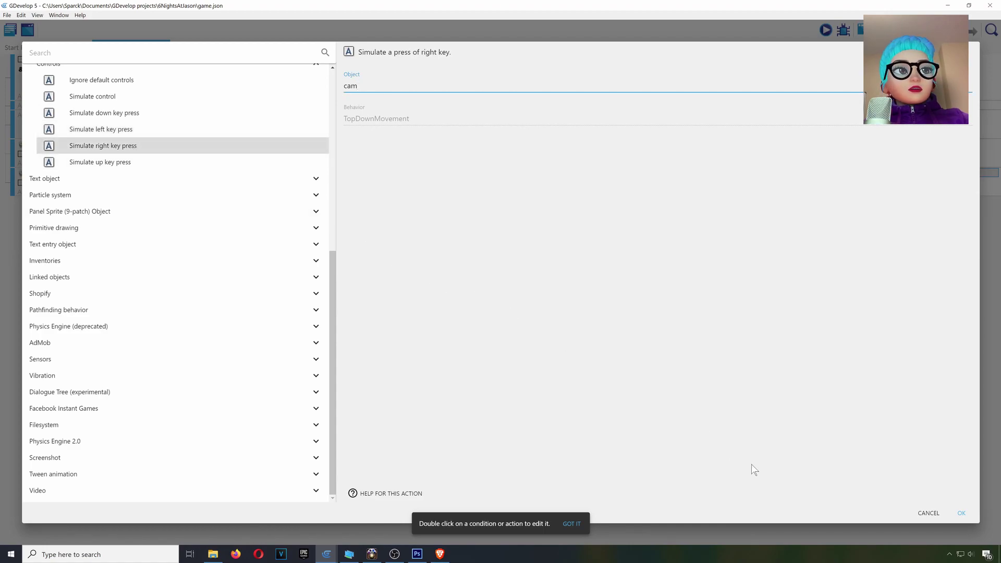
pyautogui.click(962, 513)
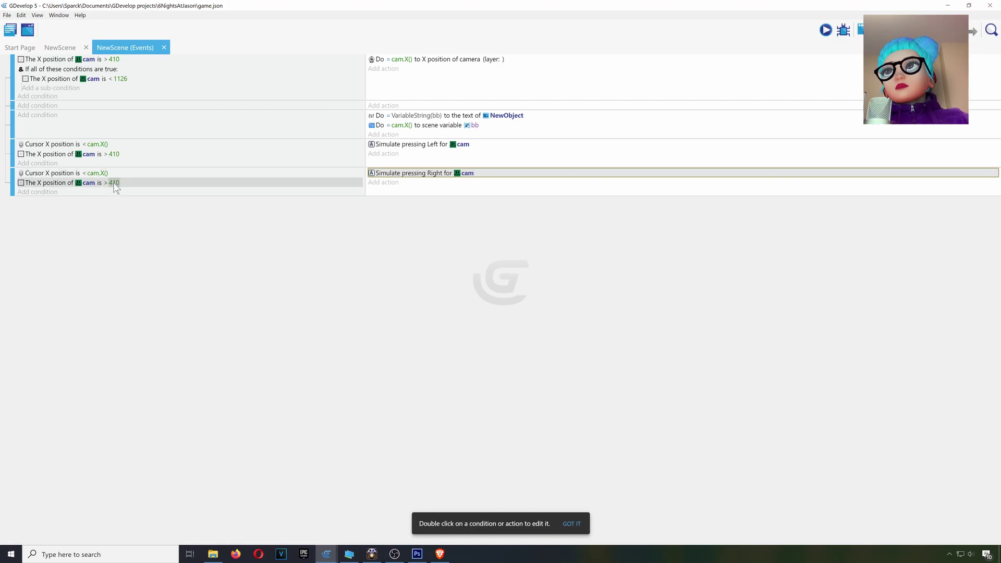
# In the duplicate, replace the cam X > 410 condition with the cam X < 1126 condition.
pyautogui.click(140, 186)
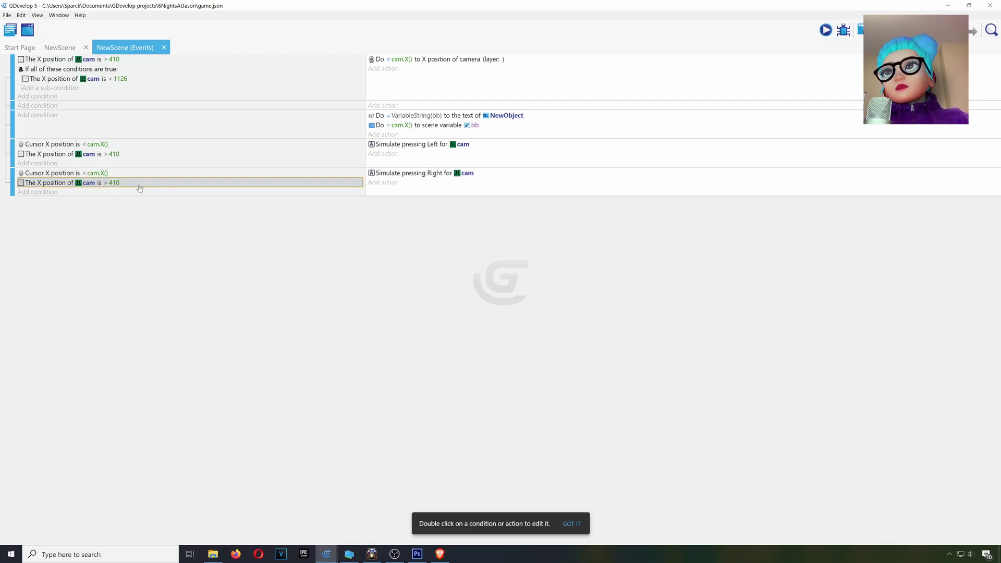
pyautogui.doubleClick(140, 183)
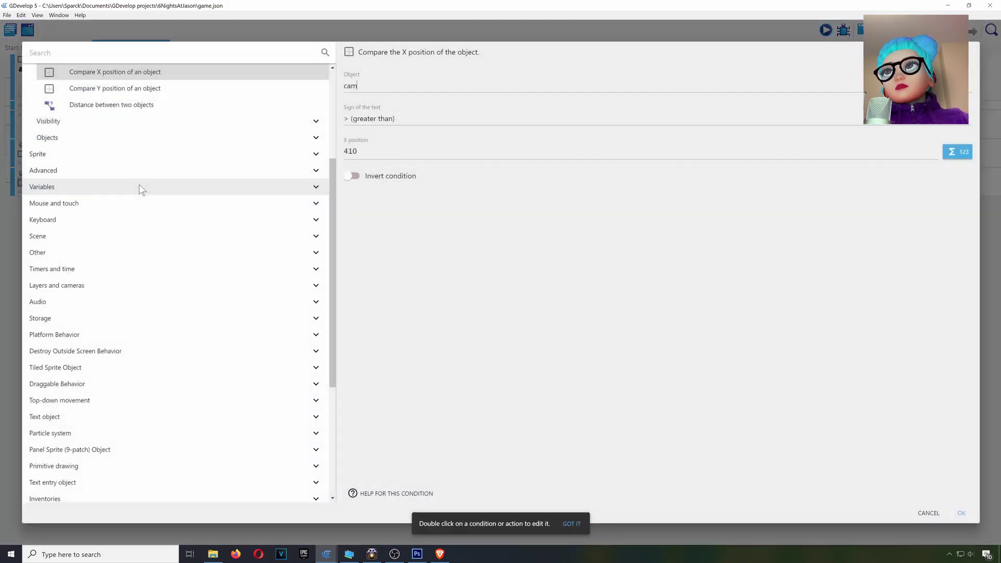
pyautogui.click(929, 513)
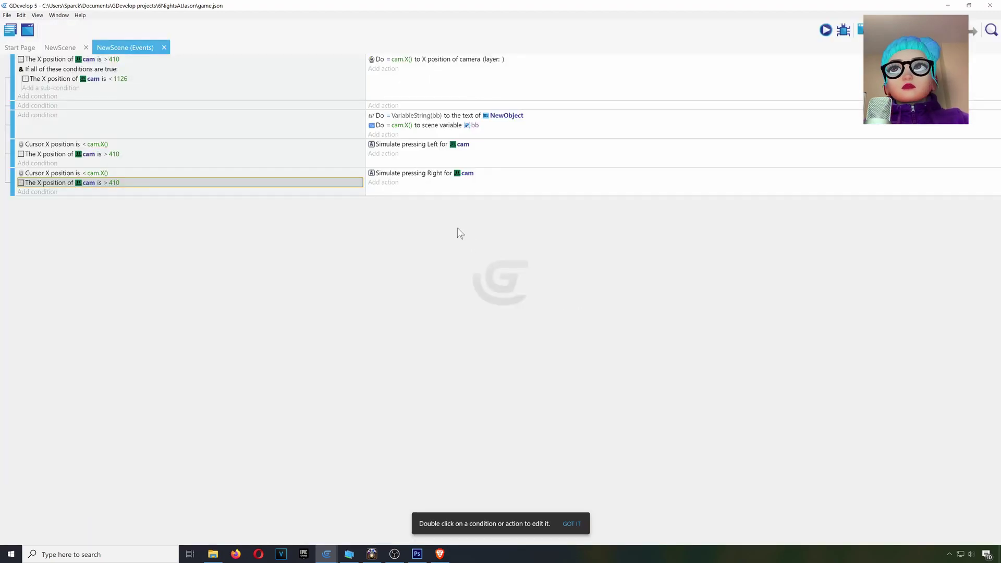
pyautogui.click(142, 79)
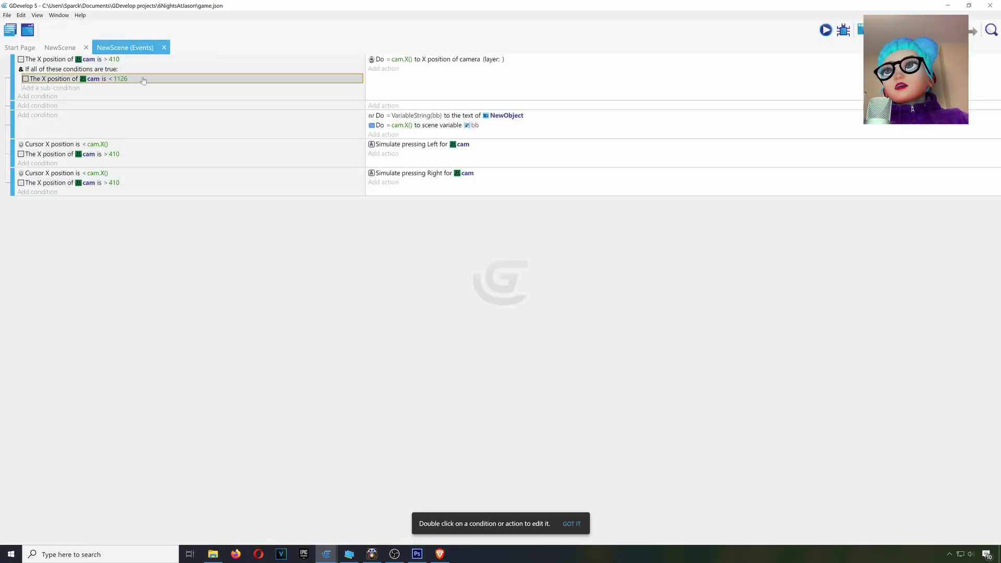
pyautogui.rightClick(133, 183)
pyautogui.click(155, 228)
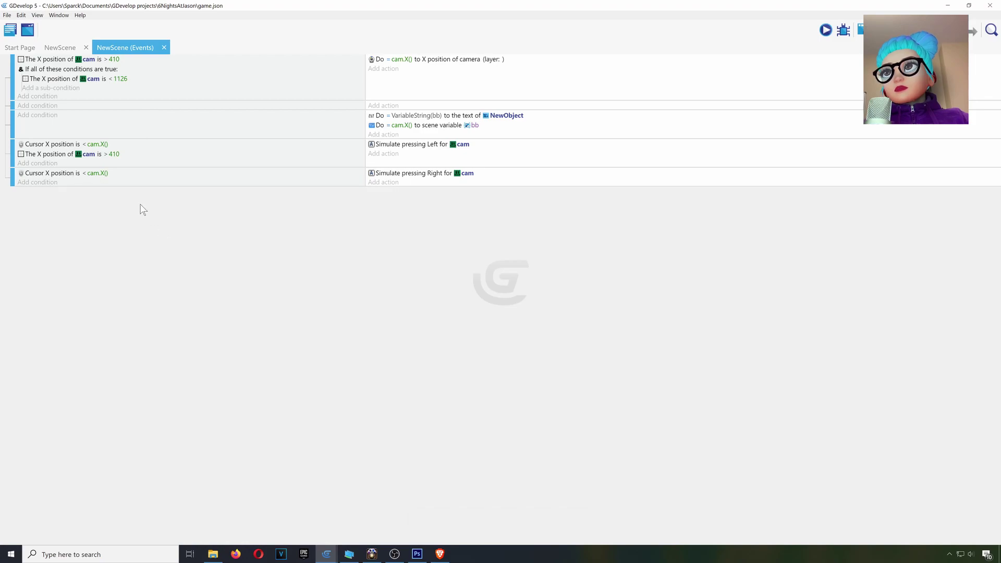
pyautogui.rightClick(43, 182)
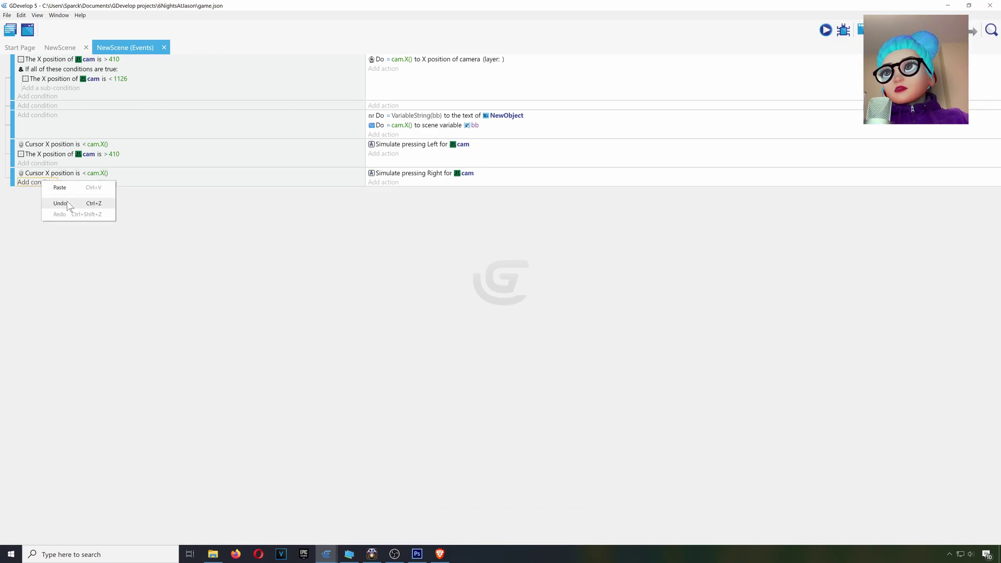
pyautogui.click(60, 187)
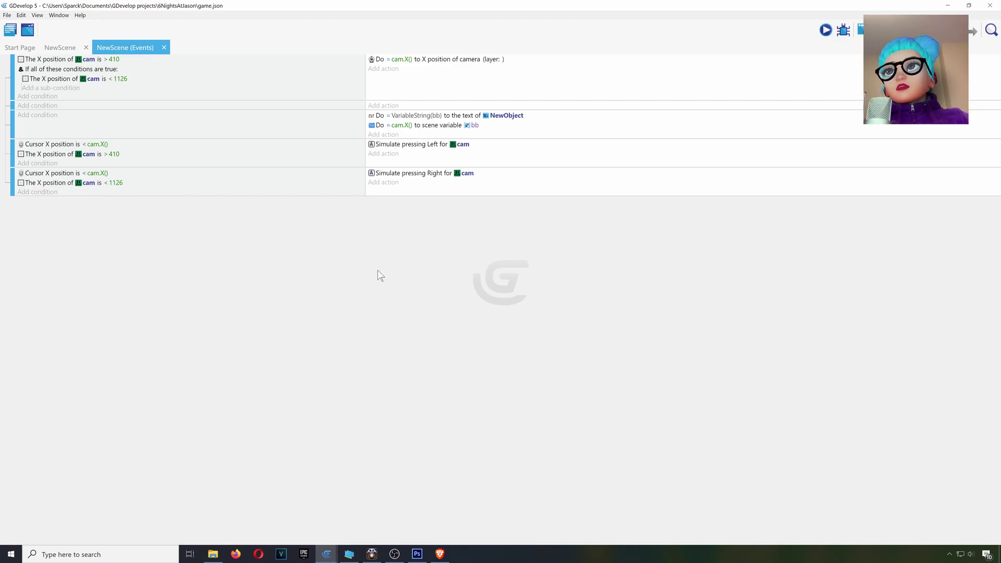
# Set the Right-press event's test to Cursor X position > cam.X() and preview the game.
pyautogui.click(826, 30)
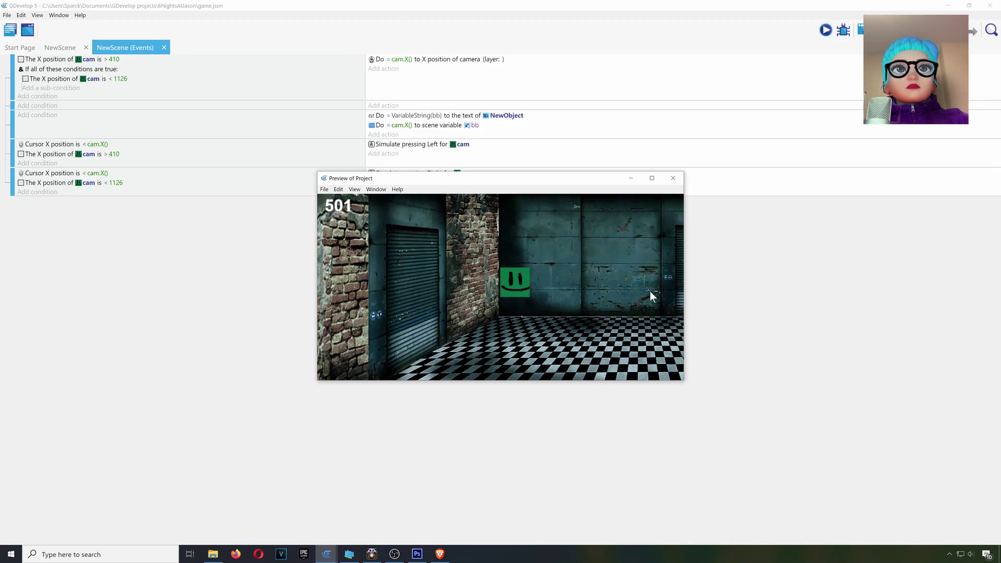
pyautogui.click(673, 178)
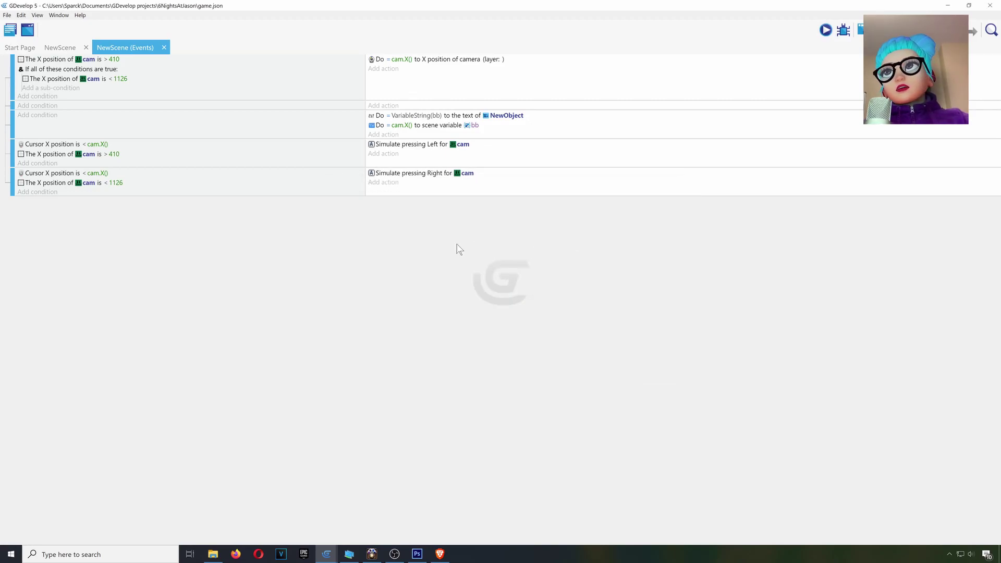
pyautogui.doubleClick(129, 176)
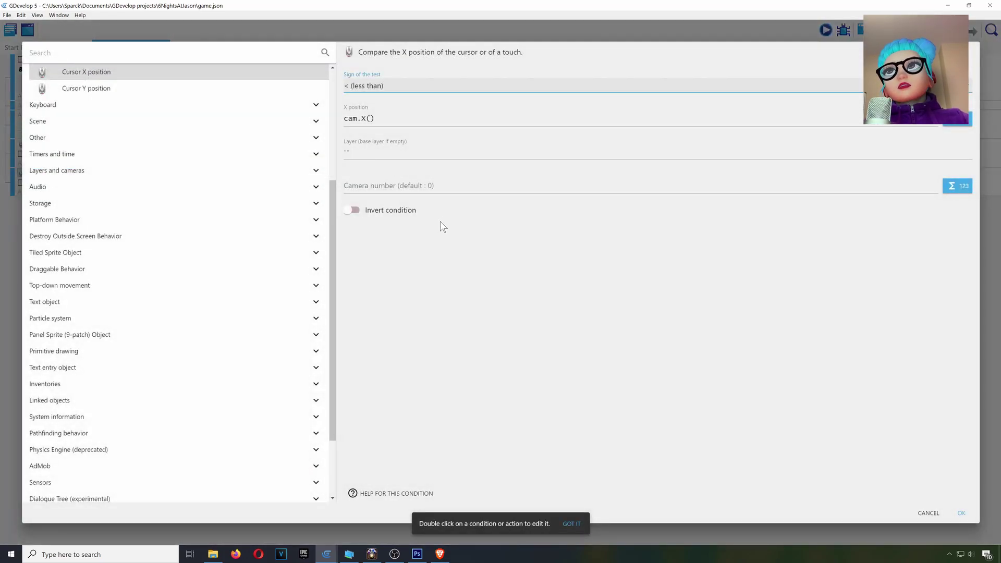
pyautogui.click(390, 86)
pyautogui.click(386, 118)
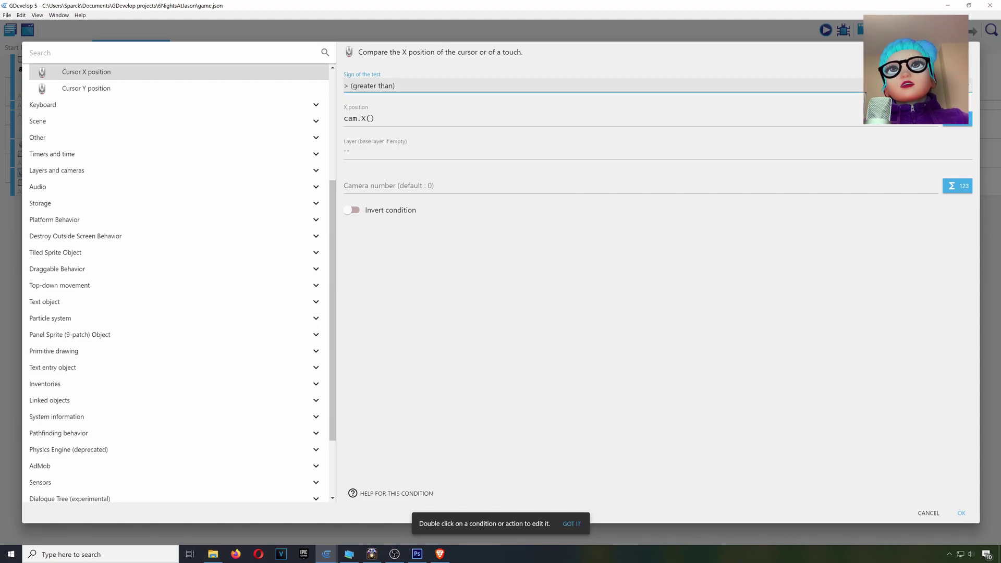
pyautogui.click(387, 118)
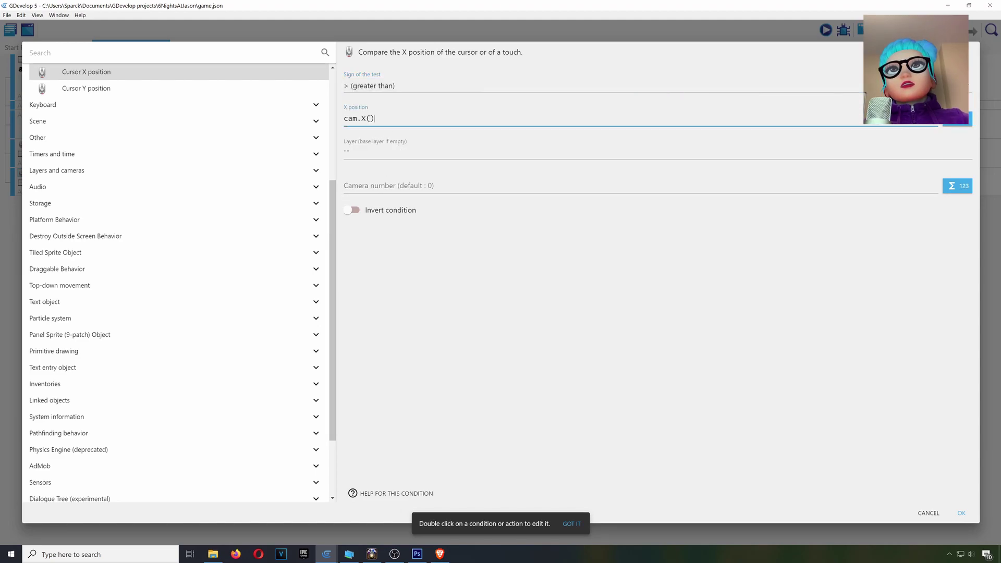
pyautogui.click(960, 514)
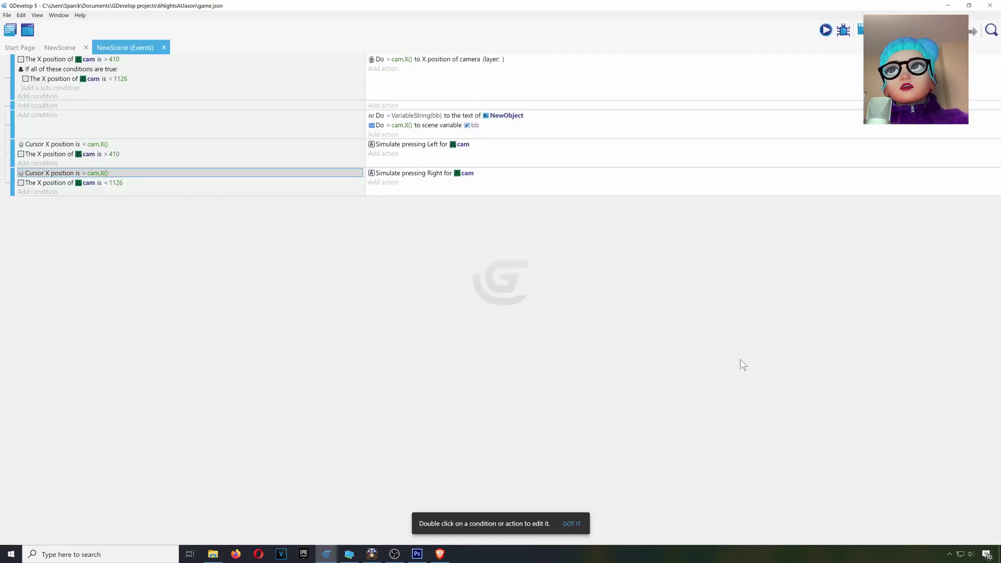
pyautogui.click(826, 31)
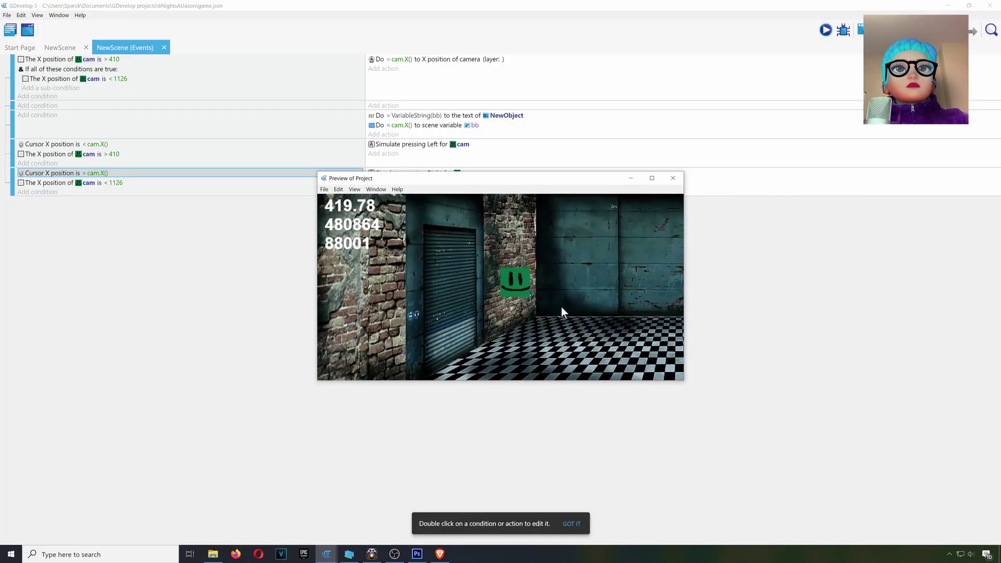
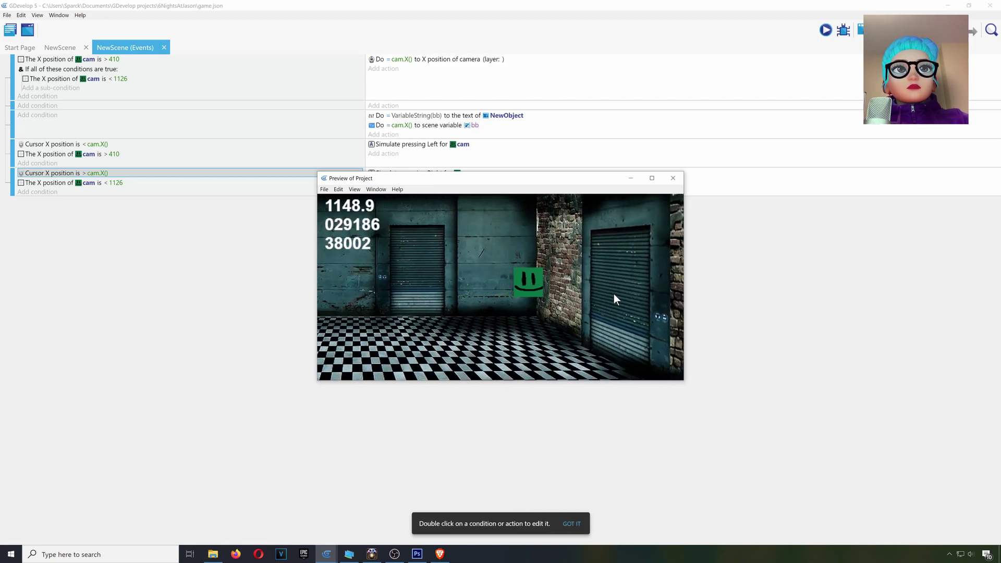
# Close the game preview and start a new Sprite object in NewScene.
pyautogui.click(674, 182)
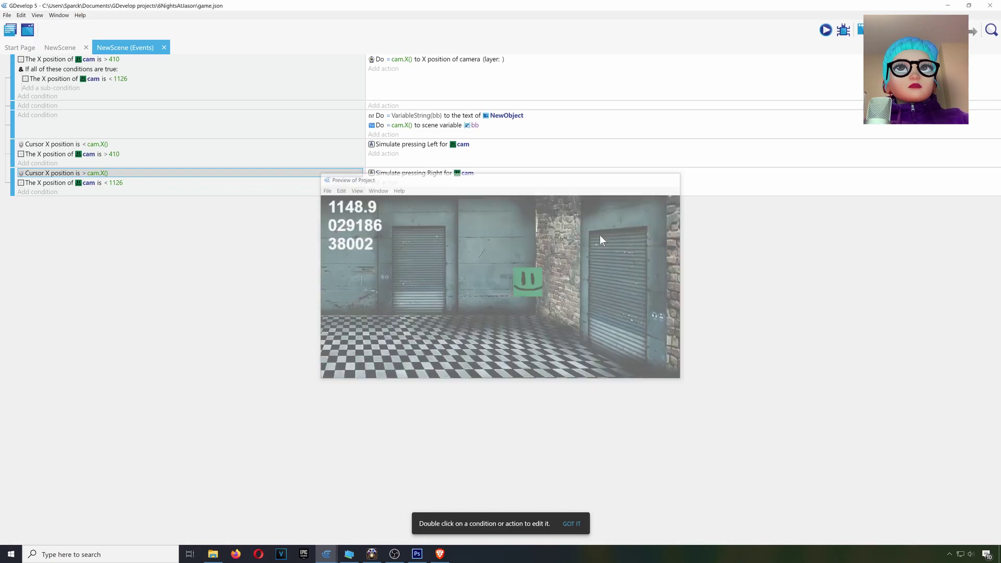
pyautogui.click(62, 48)
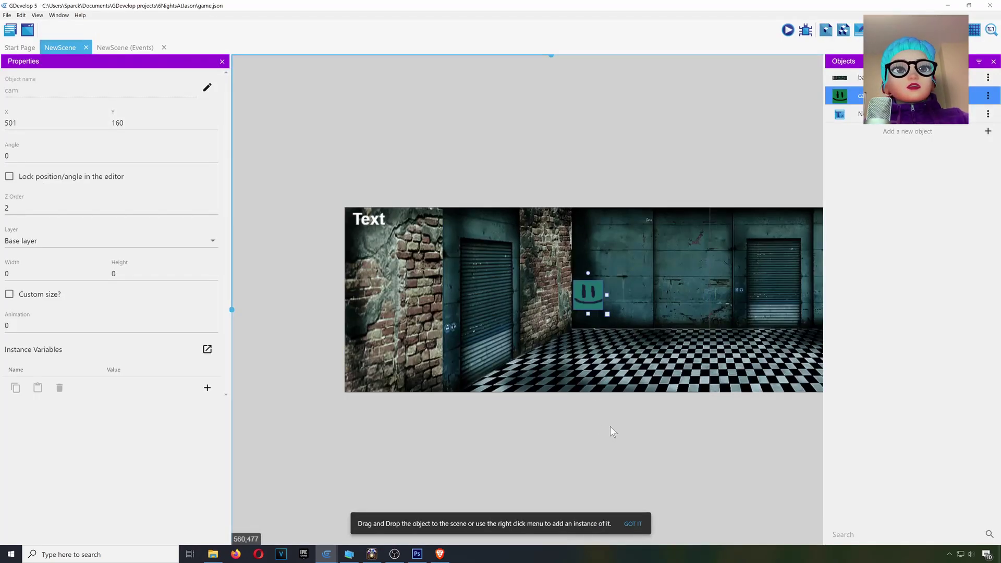
pyautogui.click(987, 131)
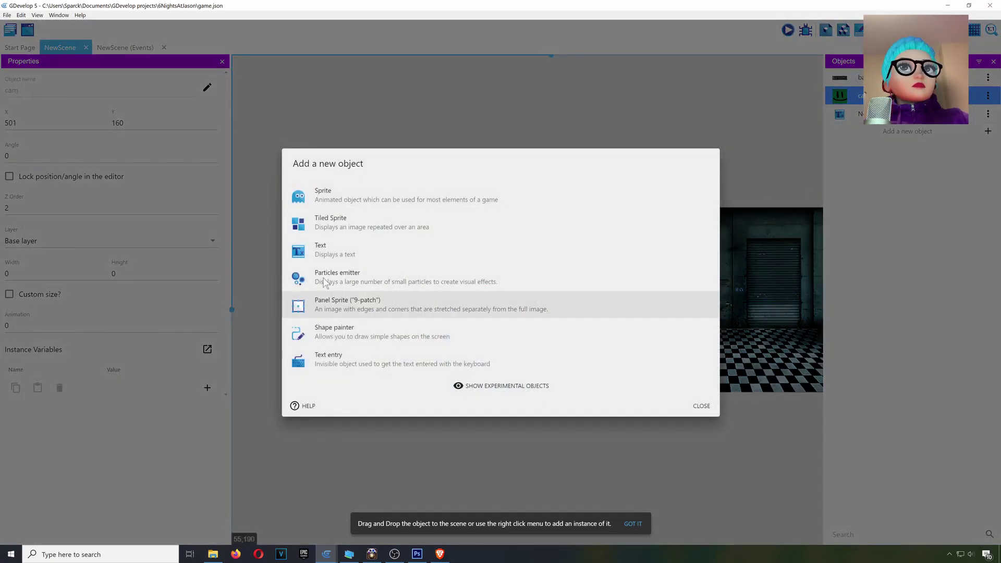
pyautogui.click(343, 196)
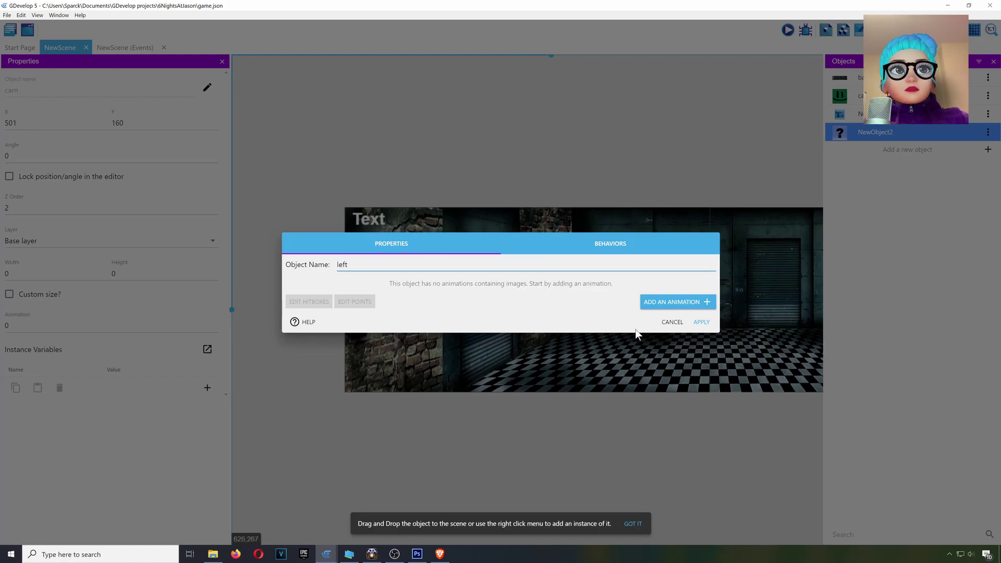
# Add the sprite's first animation and fill its Piskel canvas with black.
pyautogui.click(685, 304)
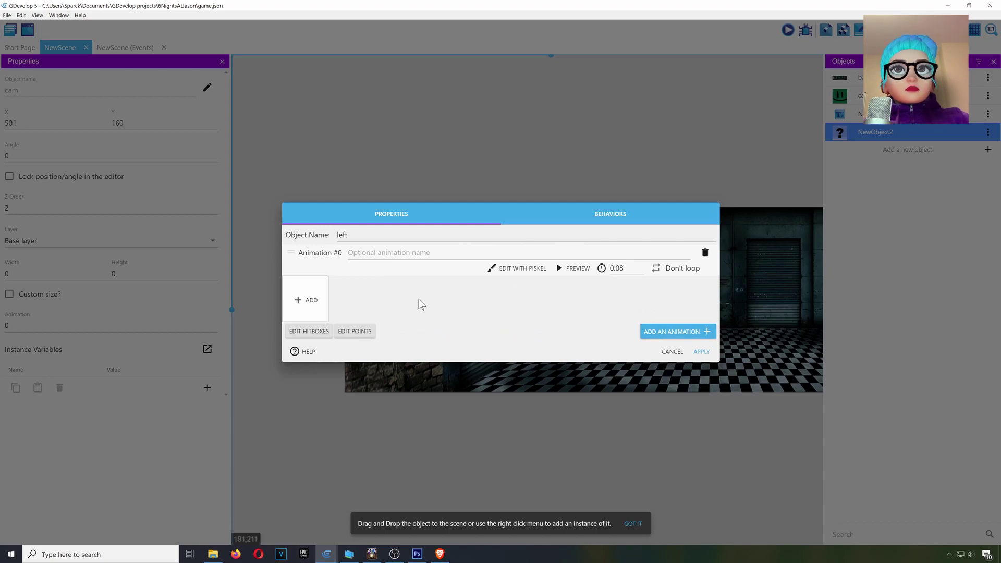
pyautogui.click(516, 268)
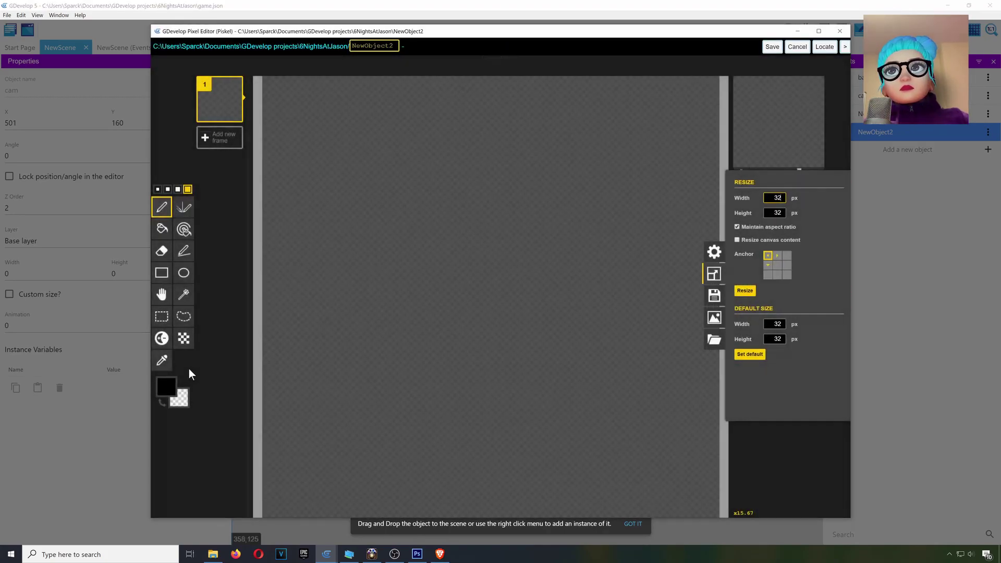
pyautogui.click(180, 398)
pyautogui.click(255, 415)
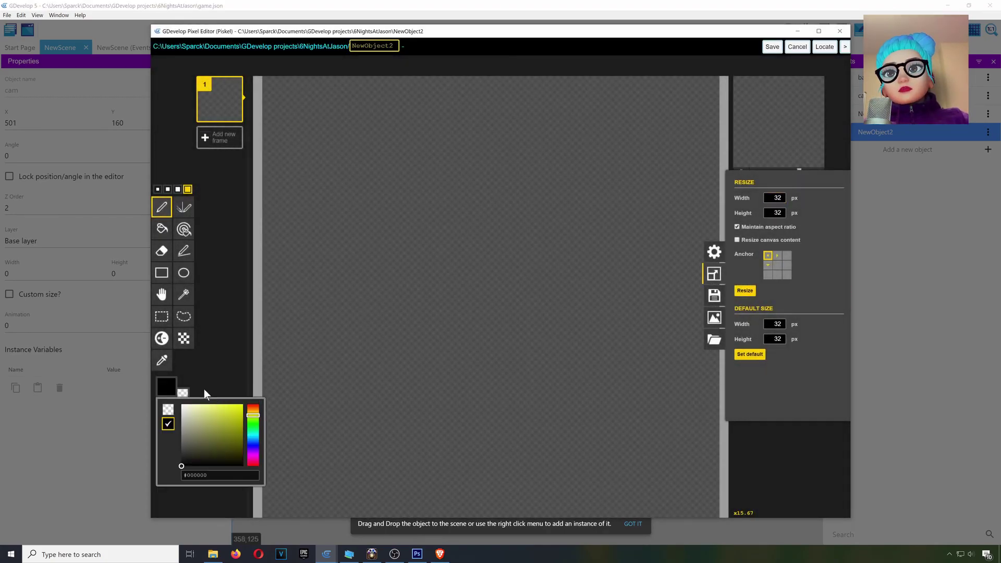
pyautogui.click(162, 229)
pyautogui.click(292, 229)
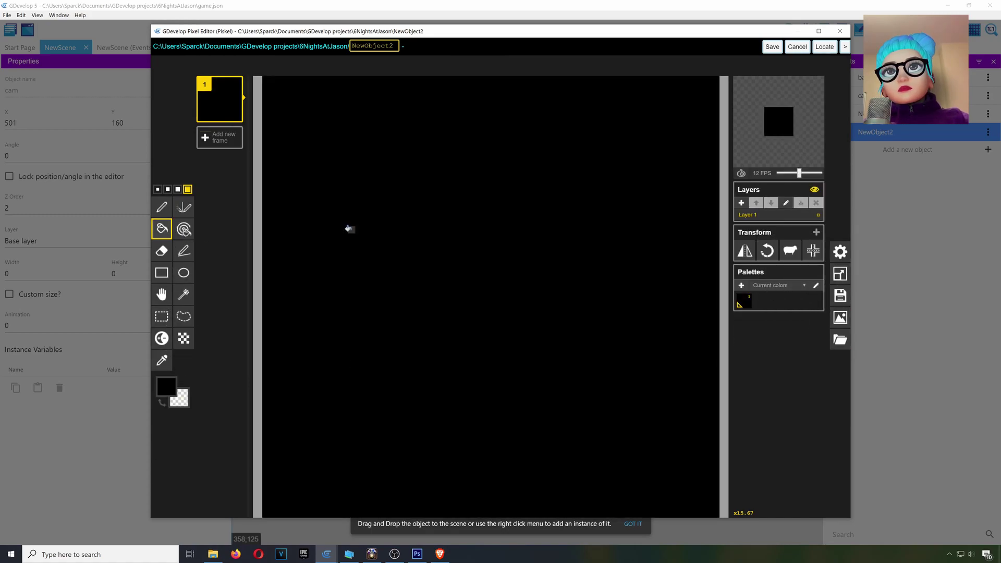
# Pick a yellow-green colour and fill the canvas with it.
pyautogui.click(165, 388)
pyautogui.click(239, 416)
pyautogui.click(239, 420)
pyautogui.click(255, 416)
pyautogui.moveTo(256, 419); pyautogui.dragTo(255, 424)
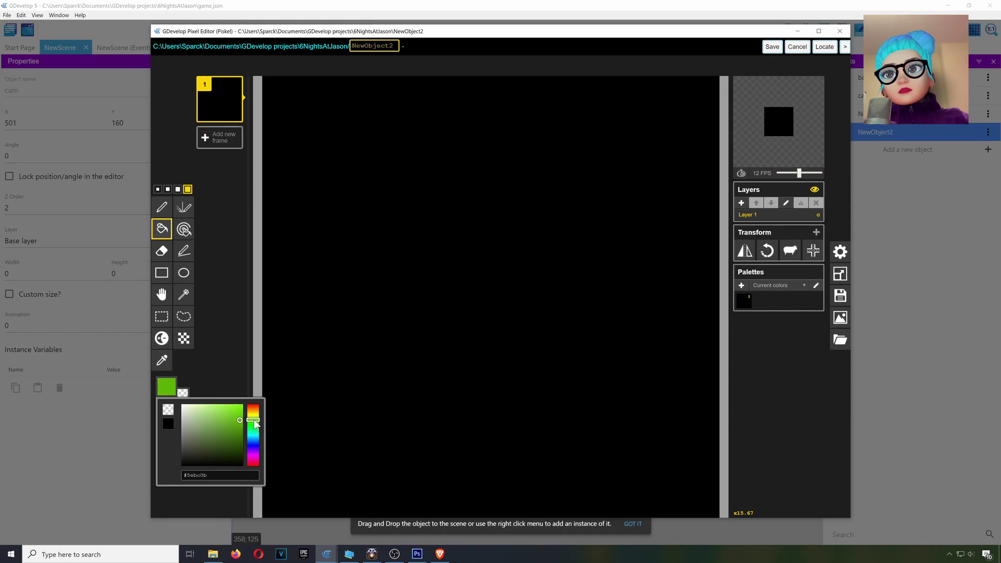
pyautogui.click(252, 417)
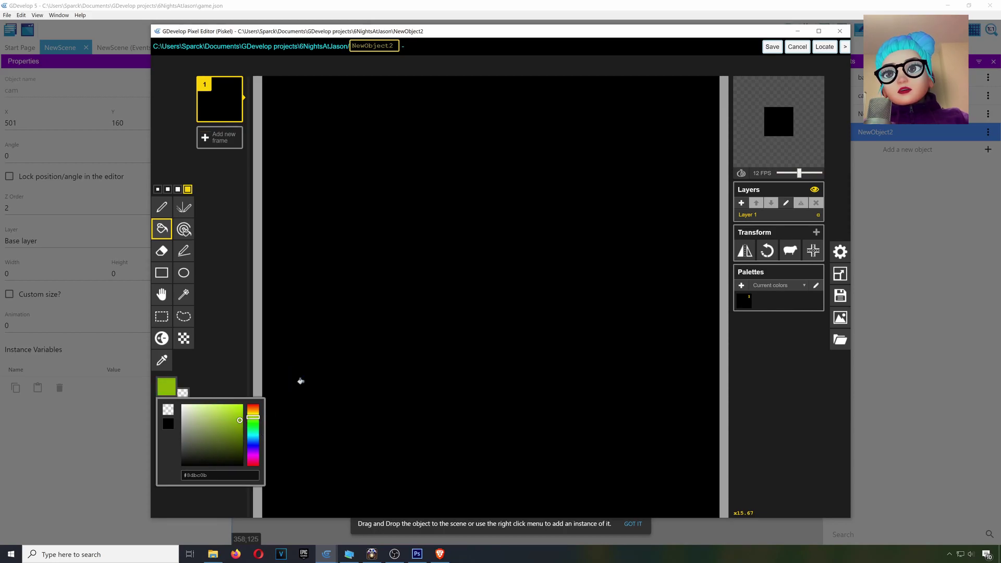
pyautogui.click(282, 405)
# Draw a black left-pointing arrow on the green and save it as object 'left'.
pyautogui.click(165, 387)
pyautogui.click(186, 427)
pyautogui.click(256, 324)
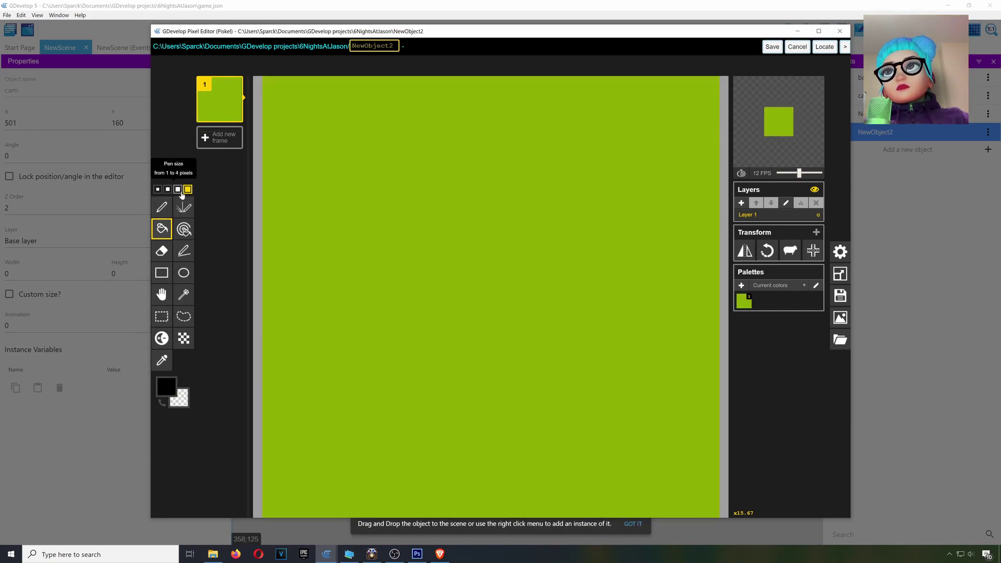
pyautogui.press('p')
pyautogui.moveTo(455, 106)
pyautogui.mouseDown()
pyautogui.moveTo(312, 304)
pyautogui.moveTo(480, 455)
pyautogui.moveTo(441, 284)
pyautogui.moveTo(469, 123)
pyautogui.moveTo(418, 233)
pyautogui.moveTo(423, 333)
pyautogui.moveTo(440, 375)
pyautogui.moveTo(411, 293)
pyautogui.moveTo(403, 215)
pyautogui.moveTo(379, 243)
pyautogui.moveTo(398, 339)
pyautogui.moveTo(423, 374)
pyautogui.mouseUp()
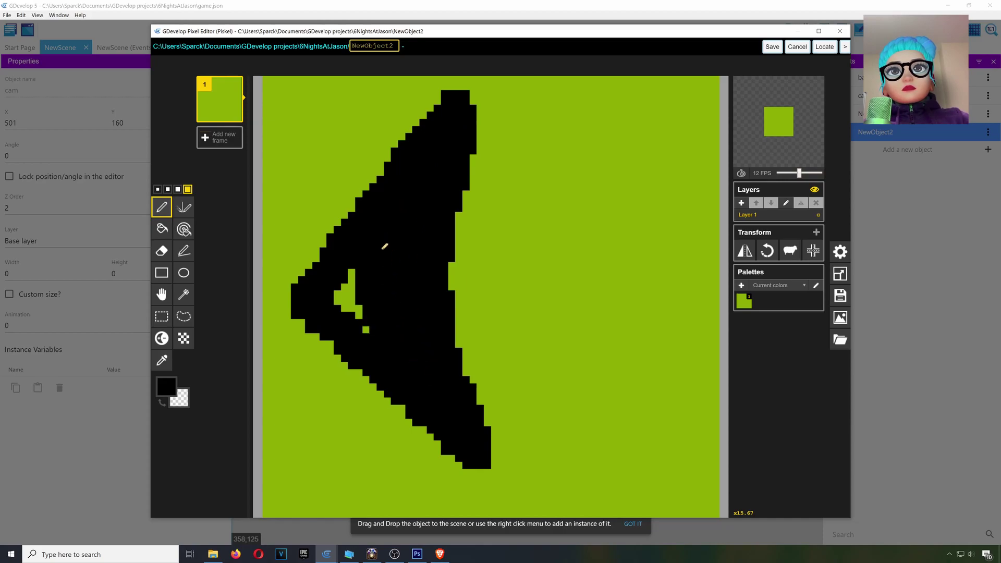
pyautogui.moveTo(386, 246)
pyautogui.mouseDown()
pyautogui.moveTo(351, 284)
pyautogui.moveTo(376, 344)
pyautogui.mouseUp()
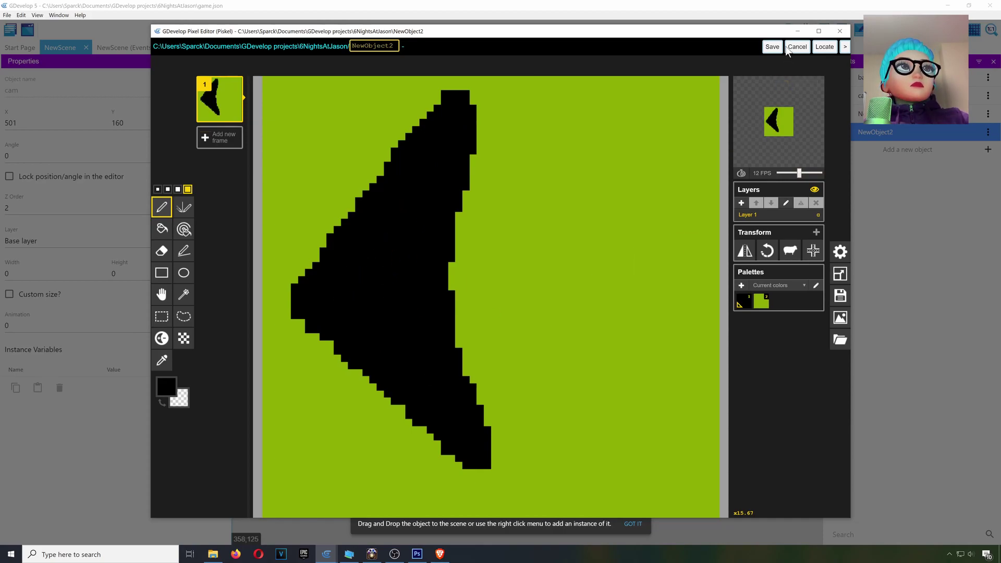
pyautogui.click(772, 47)
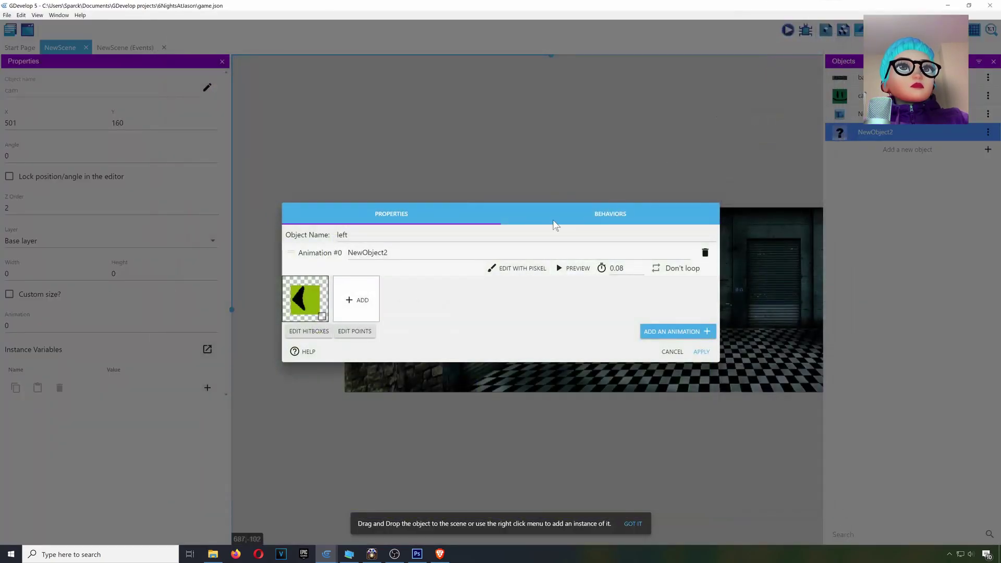
pyautogui.click(701, 352)
# Place a 'left' instance at the scene's left edge on the GUI layer.
pyautogui.moveTo(840, 136); pyautogui.dragTo(408, 396)
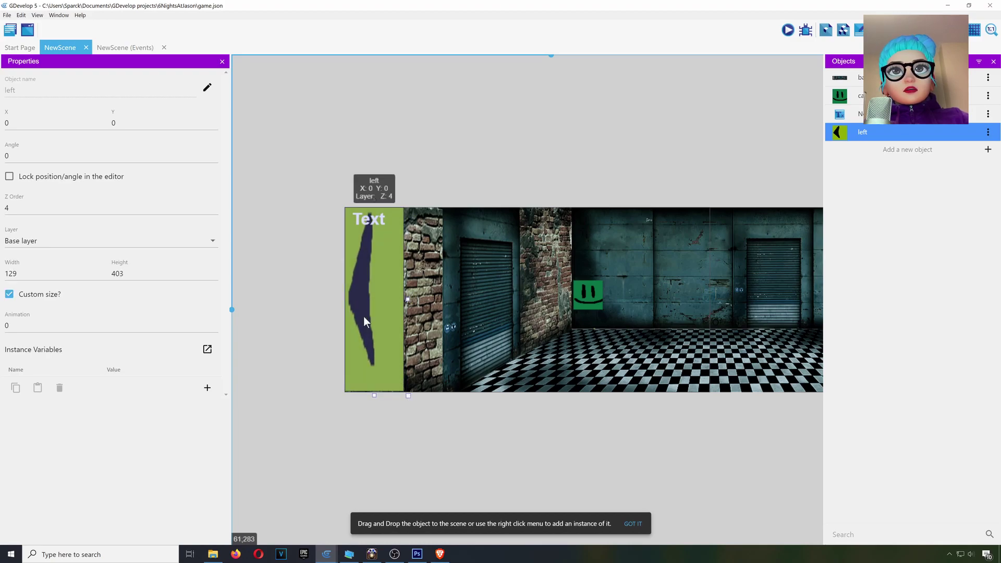
pyautogui.click(79, 241)
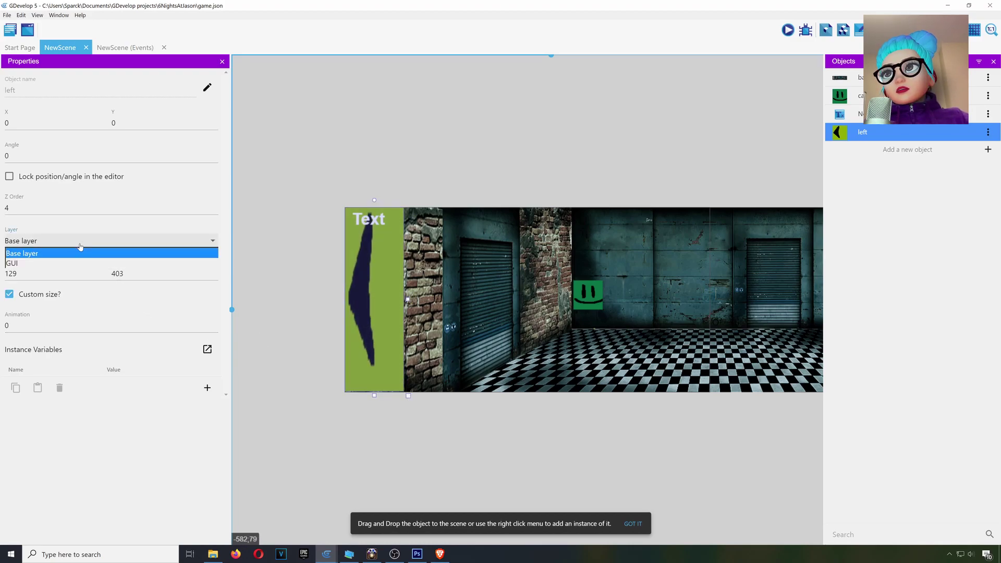
pyautogui.click(47, 263)
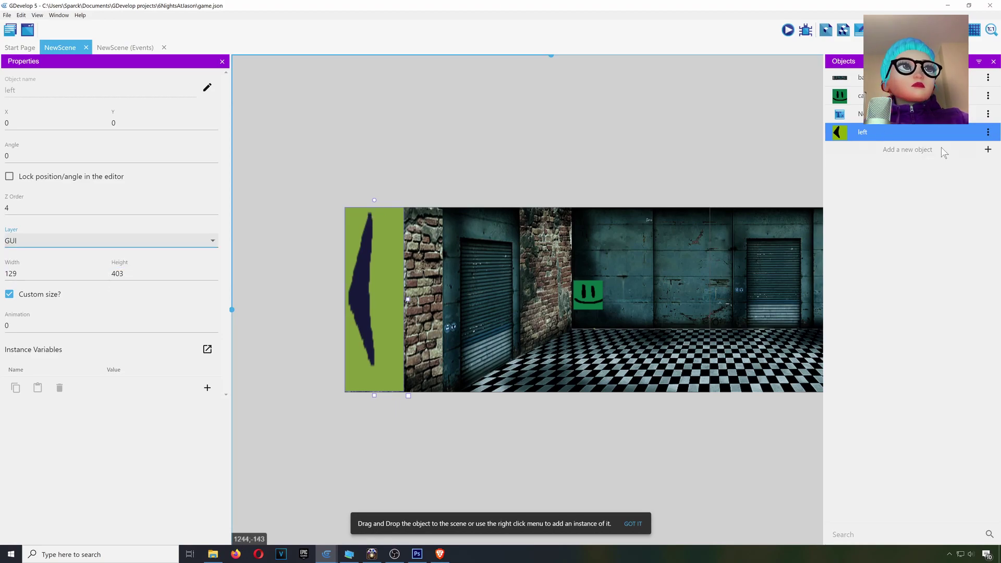
# Create a new Sprite whose first frame is a copy of the left arrow PNG.
pyautogui.click(988, 150)
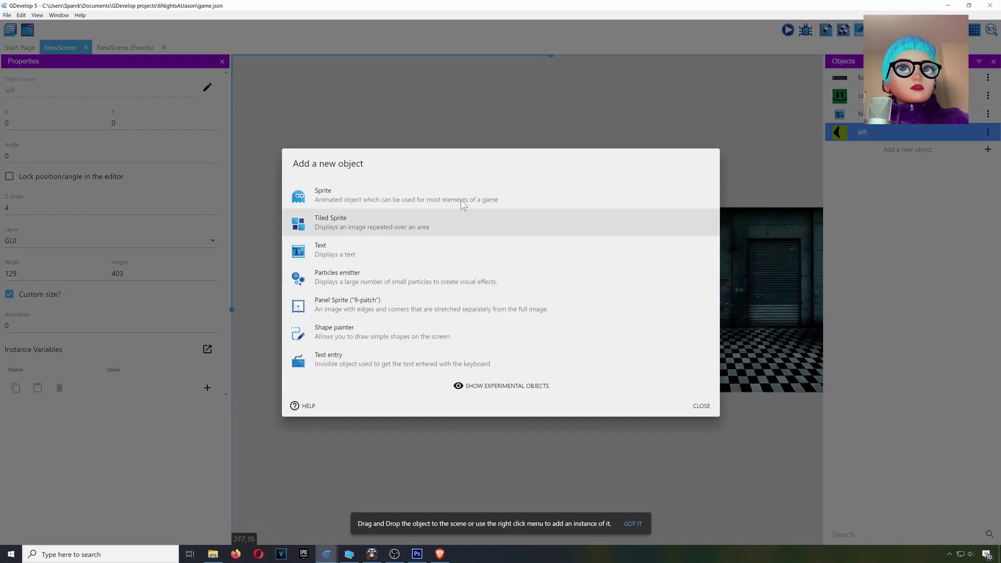
pyautogui.click(395, 195)
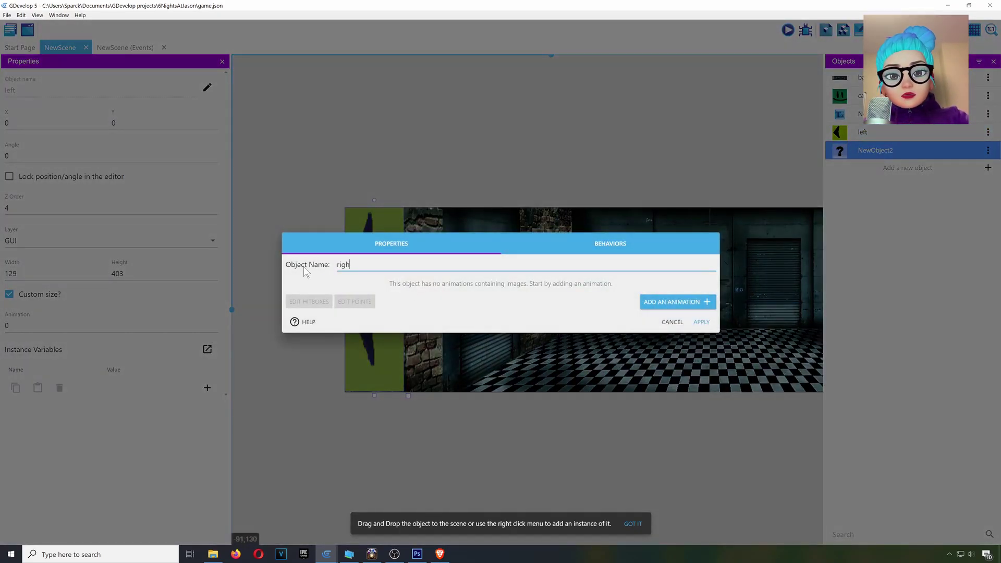
pyautogui.click(678, 303)
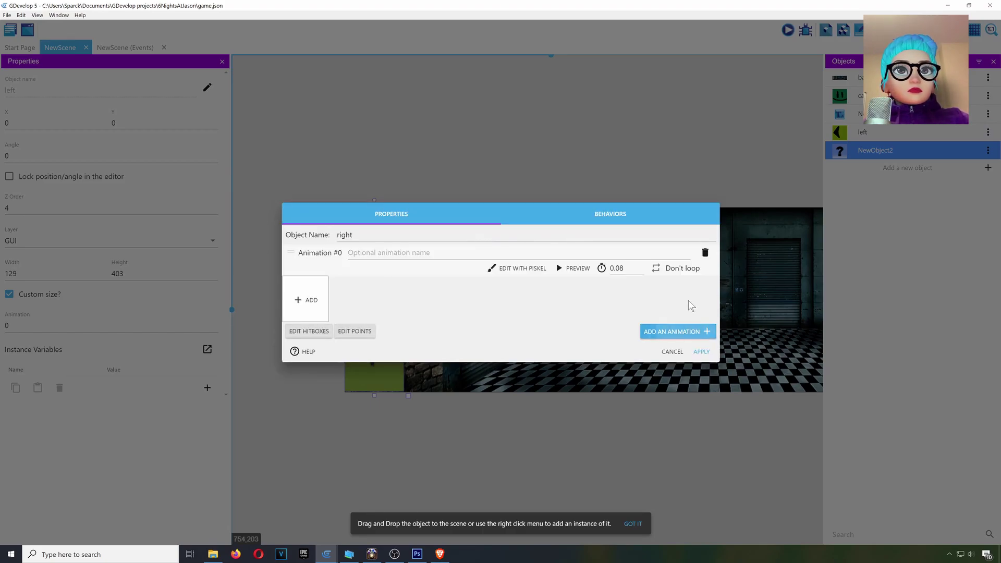
pyautogui.click(313, 305)
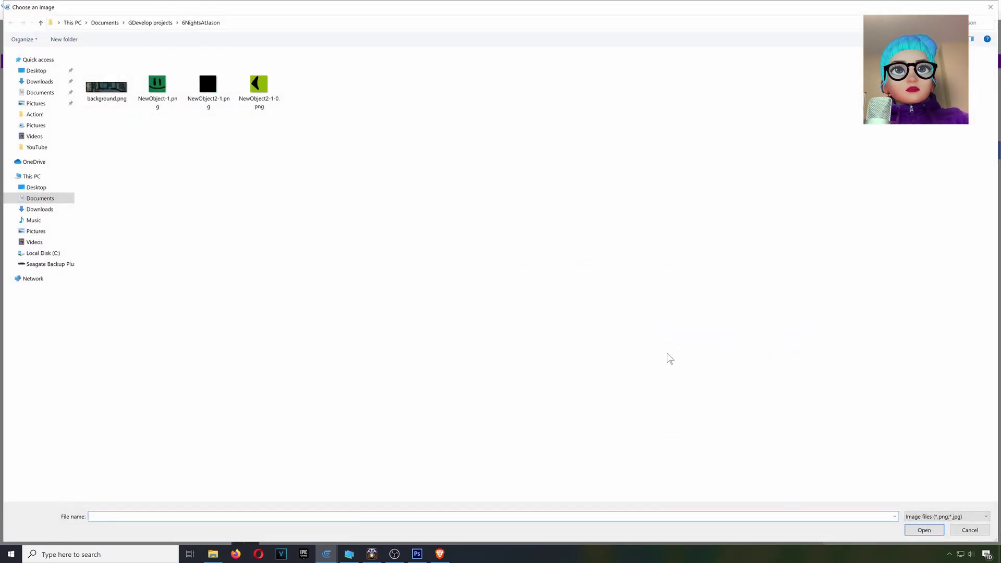
pyautogui.moveTo(259, 86); pyautogui.dragTo(366, 126, button='right')
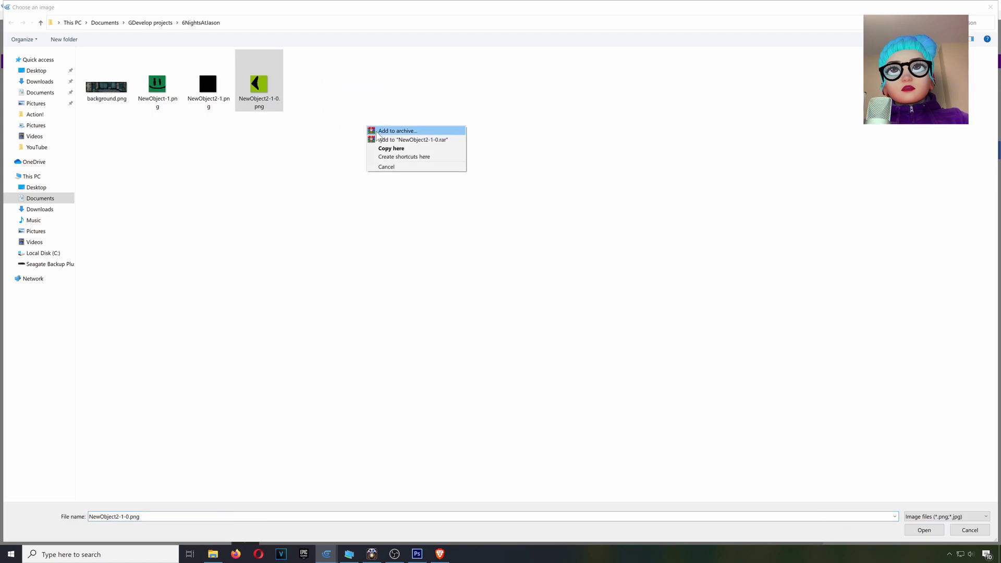
pyautogui.click(392, 148)
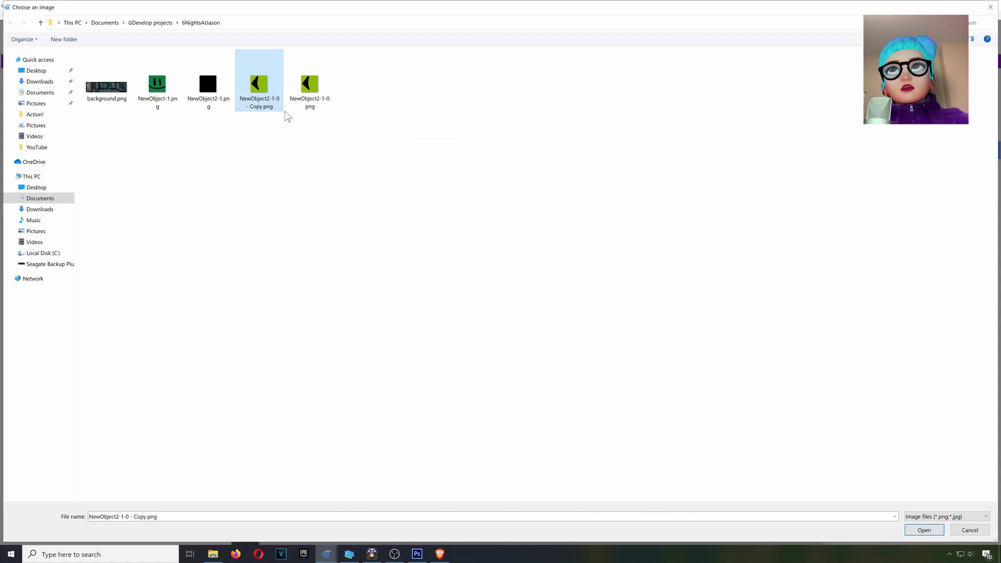
pyautogui.doubleClick(261, 95)
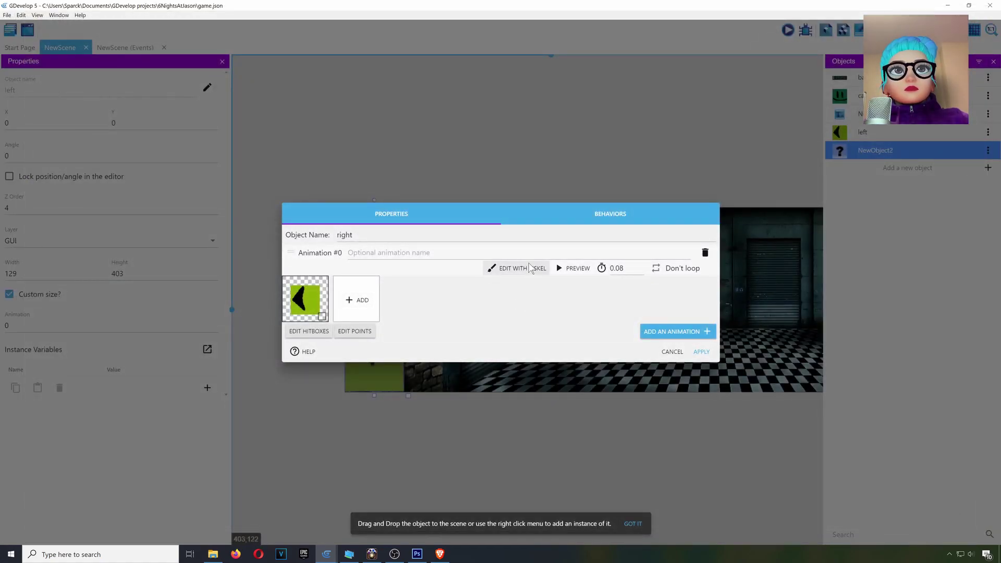
# Rotate the copied arrow twice in Piskel to point right, save, and apply as 'right'.
pyautogui.click(532, 271)
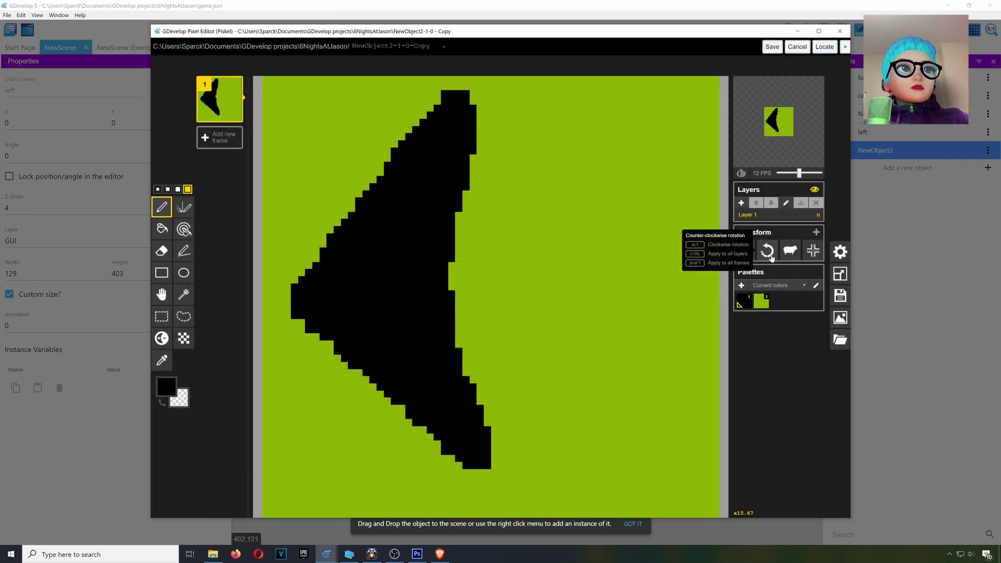
pyautogui.click(768, 251)
pyautogui.click(768, 251)
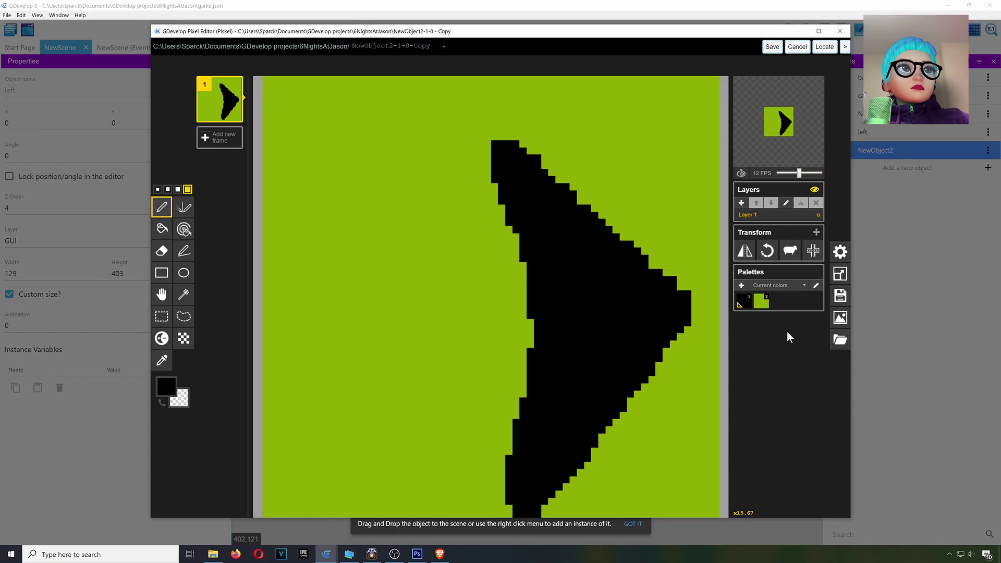
pyautogui.click(772, 47)
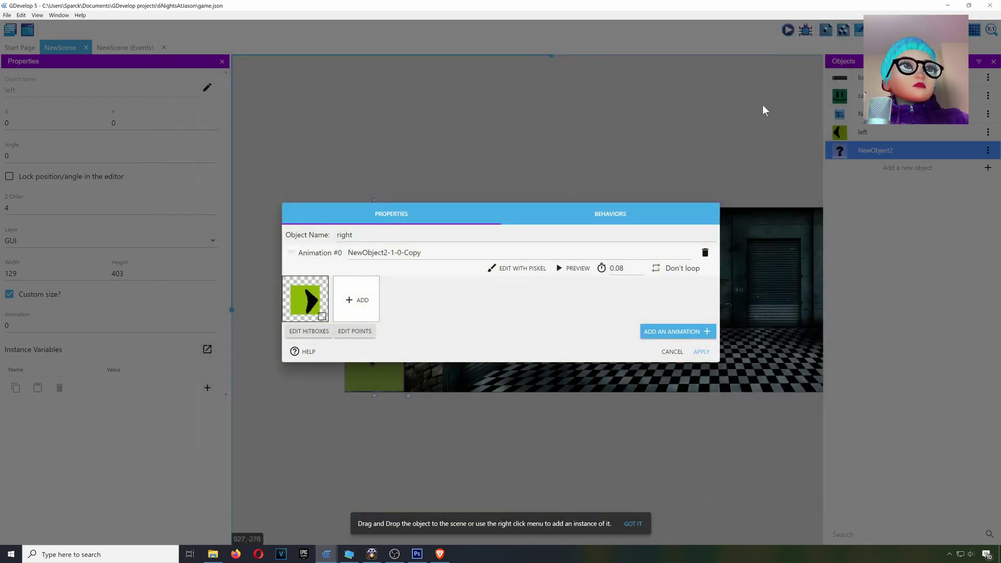
pyautogui.click(701, 352)
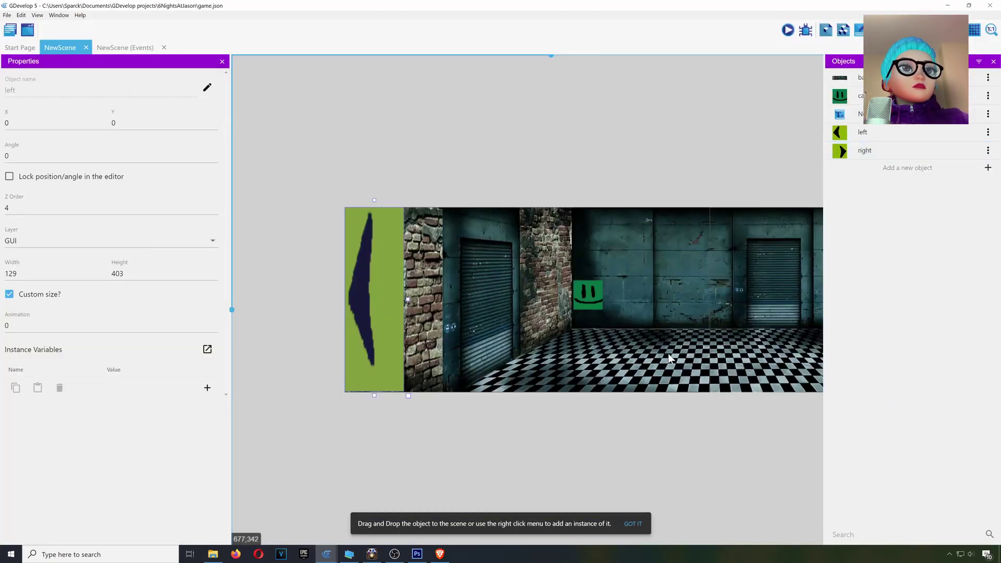
# Place a 'right' instance on the GUI layer, shift it to X 517, and preview.
pyautogui.moveTo(842, 154); pyautogui.dragTo(627, 399)
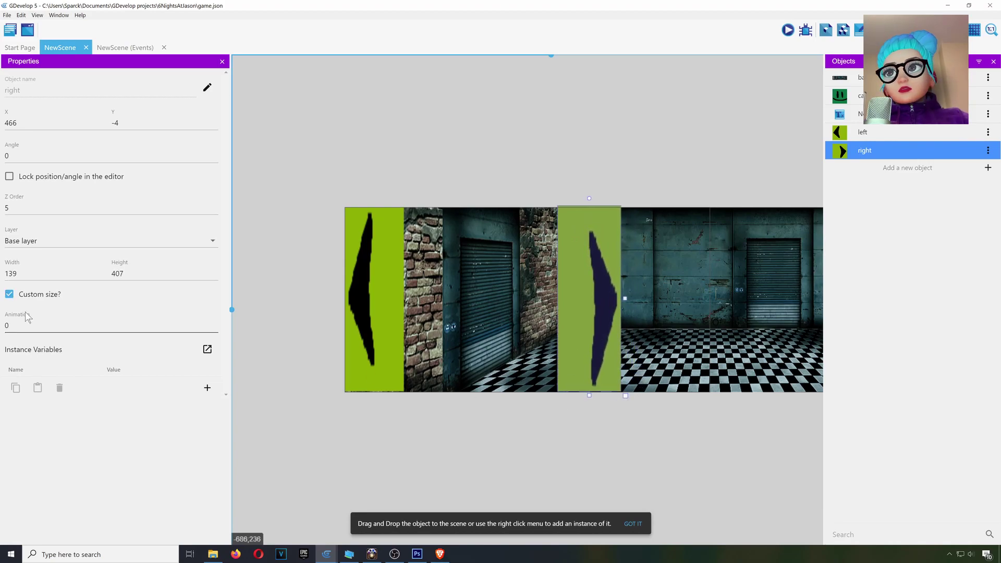
pyautogui.click(49, 238)
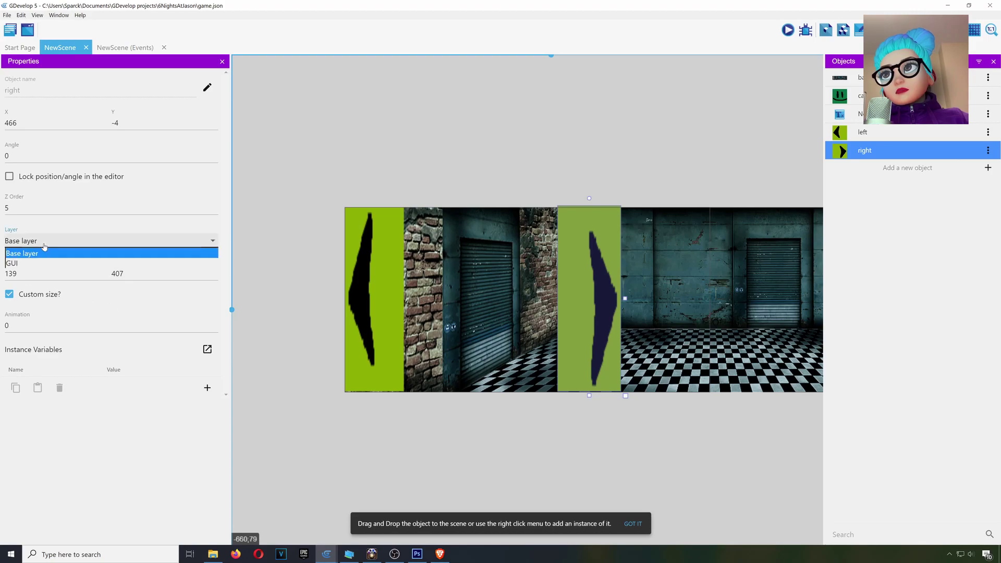
pyautogui.click(41, 270)
pyautogui.moveTo(596, 296); pyautogui.dragTo(614, 296)
pyautogui.click(787, 31)
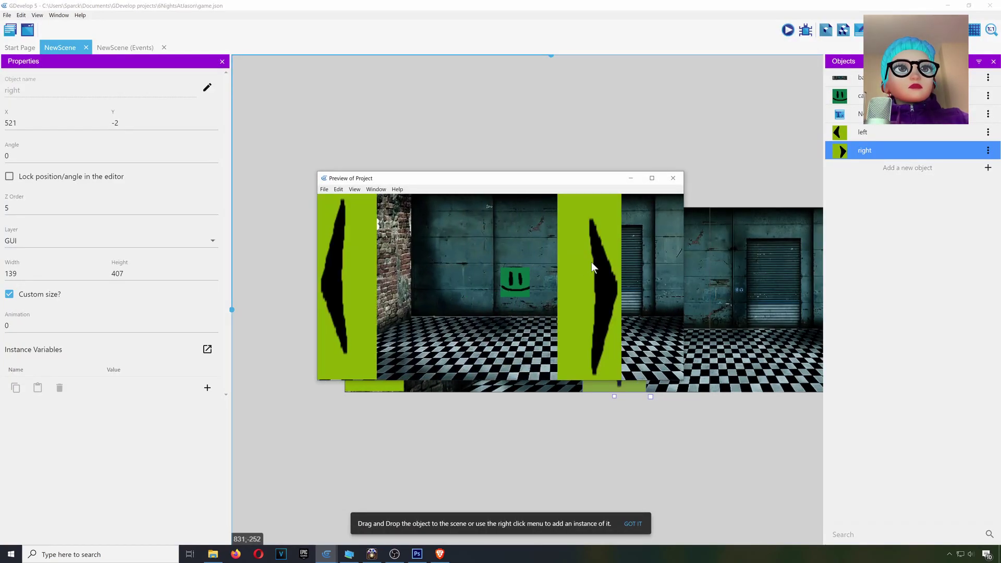
pyautogui.hotkey('alt', 'F4')
# Move the right arrow to X 633, then X 668, checking each with a preview.
pyautogui.moveTo(599, 280); pyautogui.dragTo(656, 279)
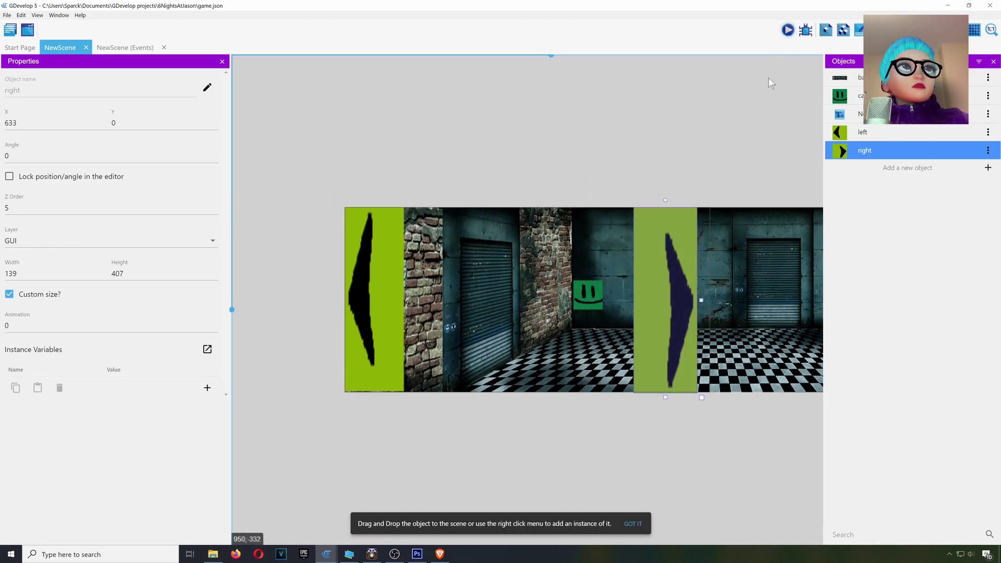
pyautogui.click(788, 30)
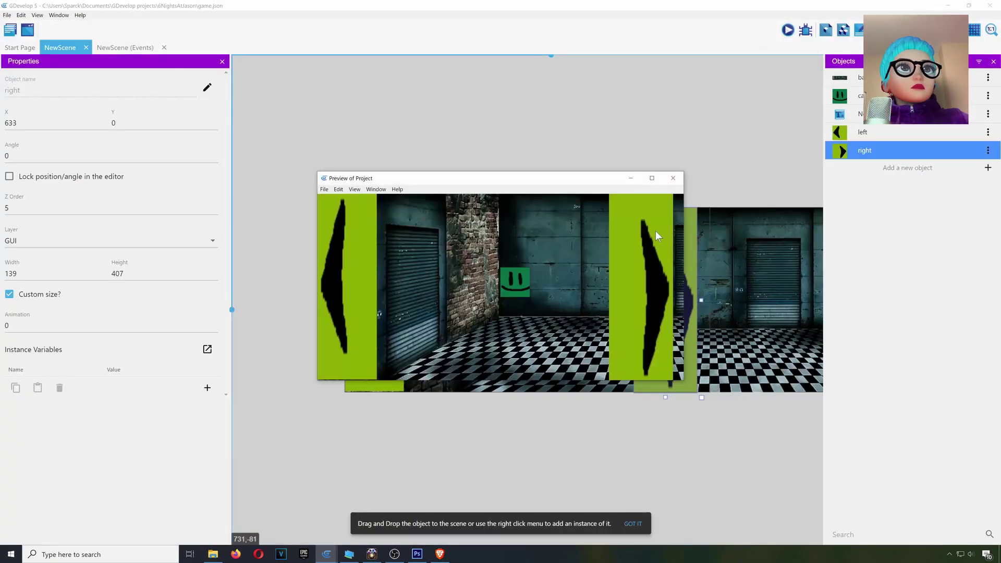
pyautogui.click(673, 178)
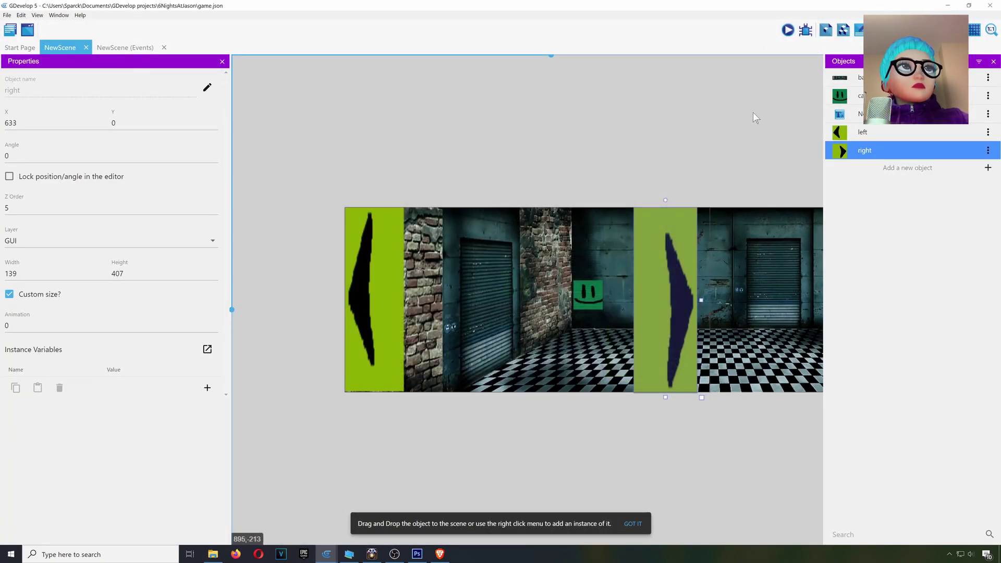
pyautogui.moveTo(660, 311)
pyautogui.mouseDown()
pyautogui.moveTo(679, 311)
pyautogui.moveTo(666, 312)
pyautogui.mouseUp()
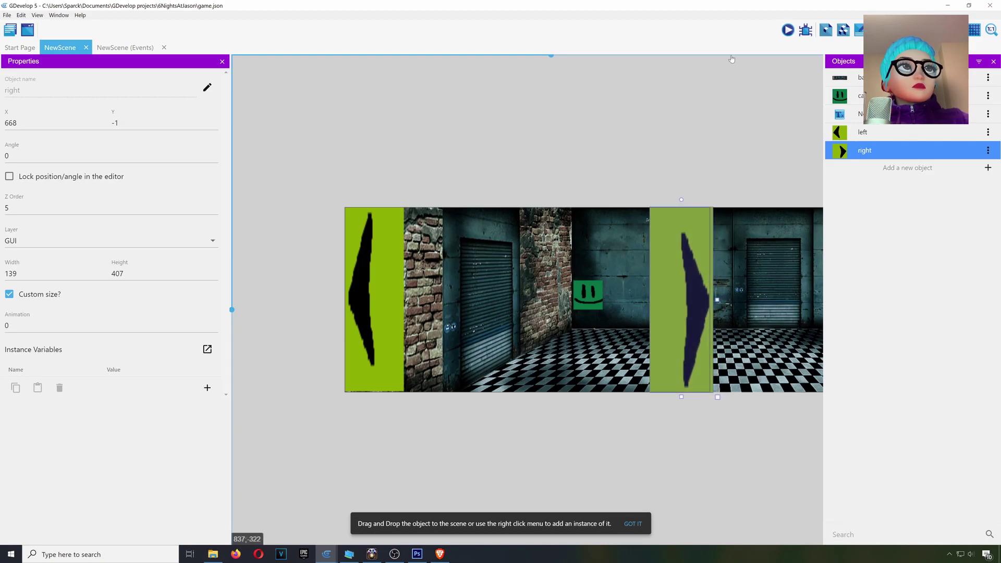
pyautogui.click(788, 31)
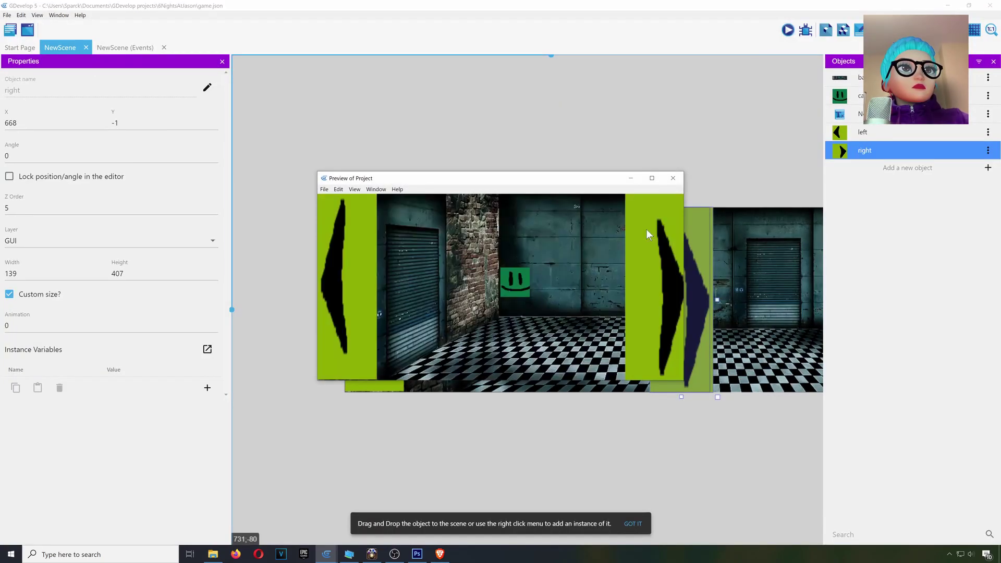
pyautogui.click(646, 229)
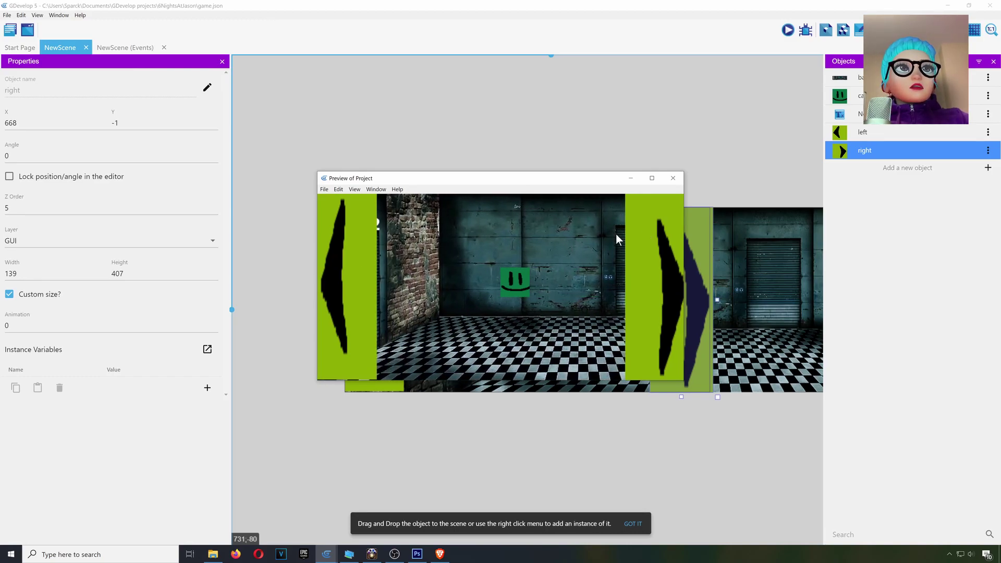
pyautogui.click(673, 178)
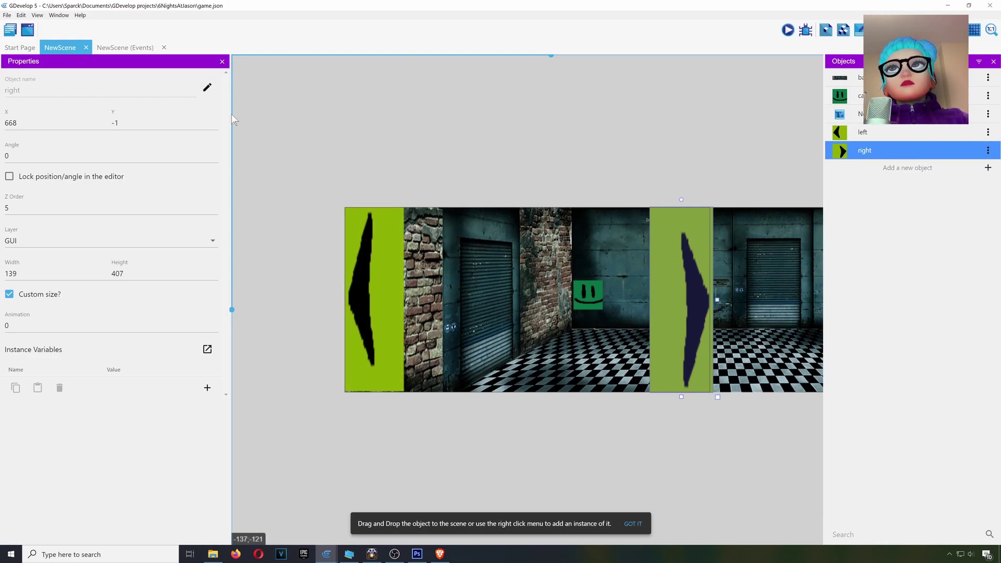
pyautogui.click(424, 324)
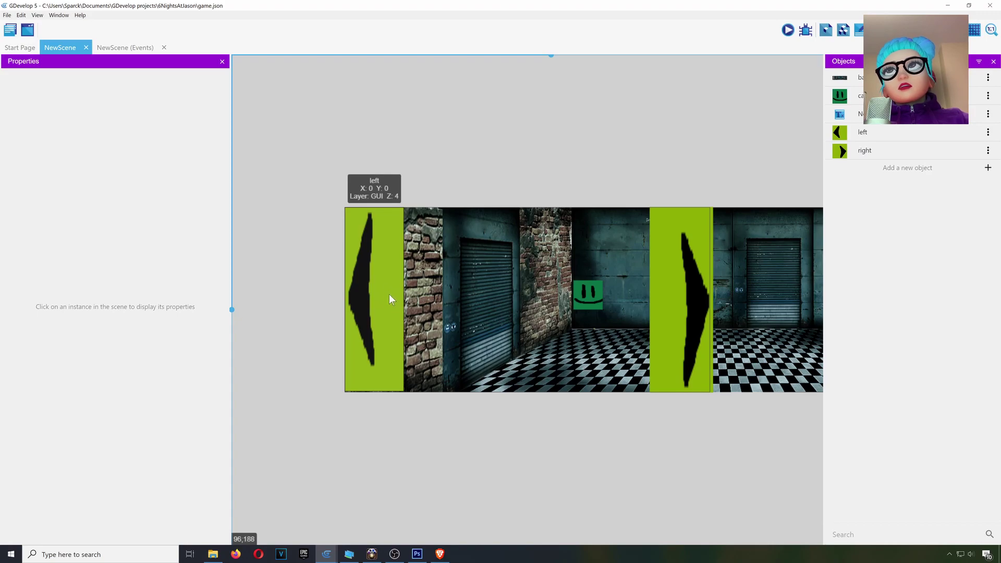
# Add a 'cursor/touch is on left' condition to the left-panning event and preview.
pyautogui.click(128, 49)
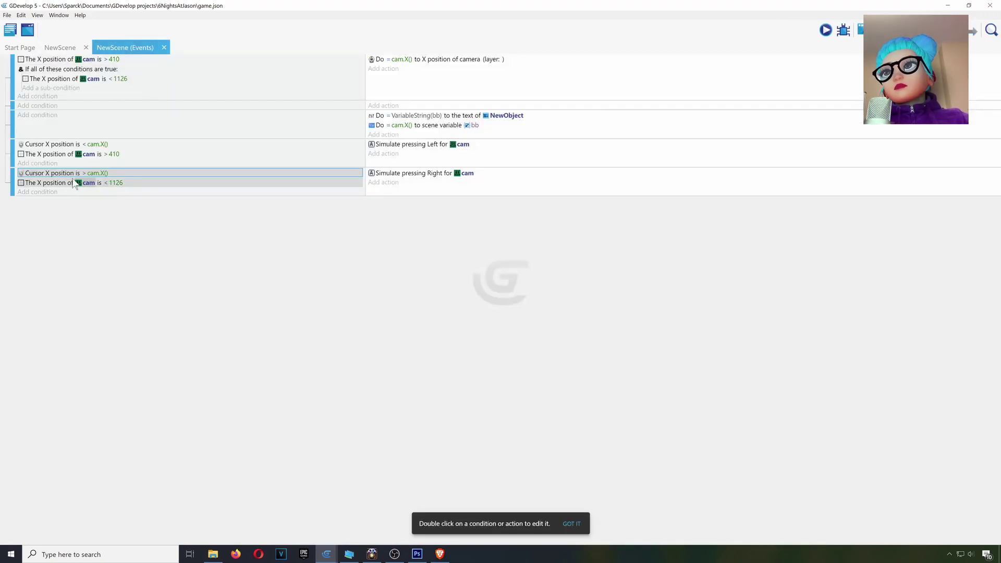
pyautogui.click(58, 172)
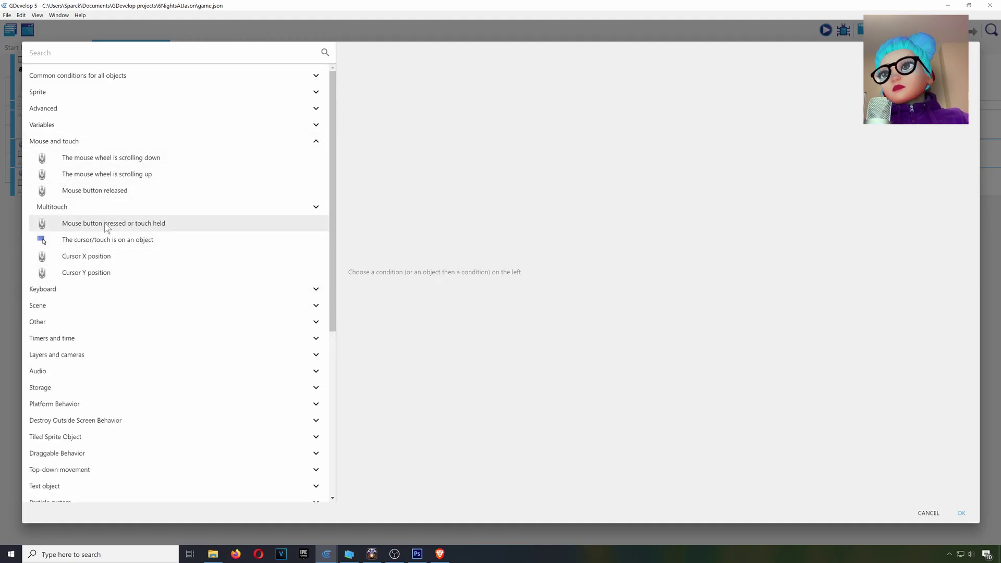
pyautogui.click(126, 248)
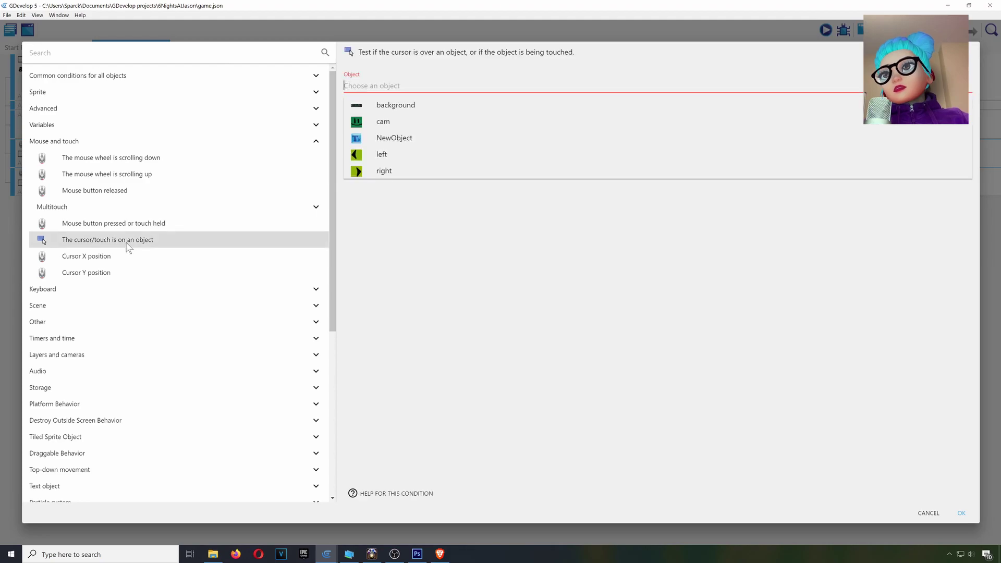
pyautogui.click(412, 154)
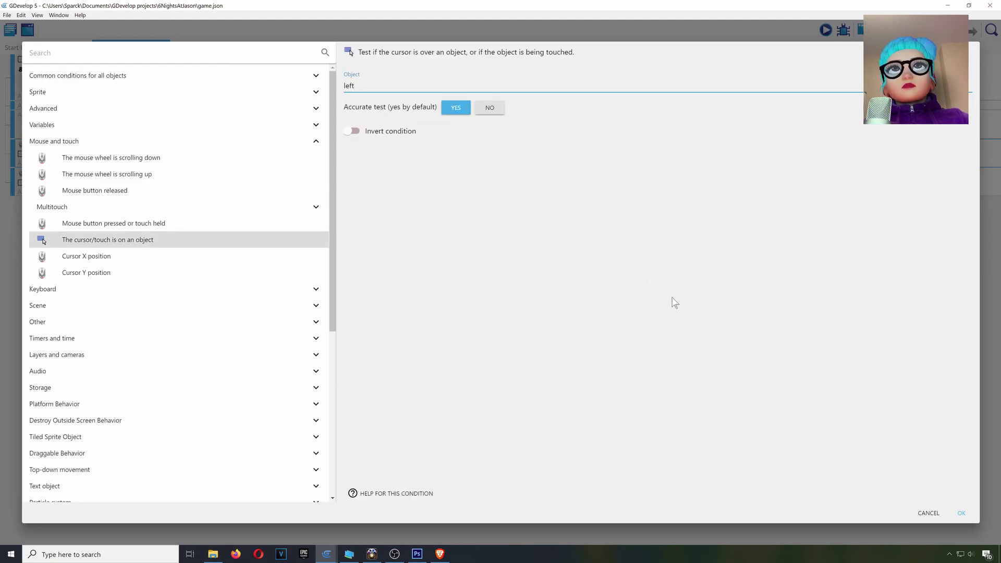
pyautogui.click(959, 514)
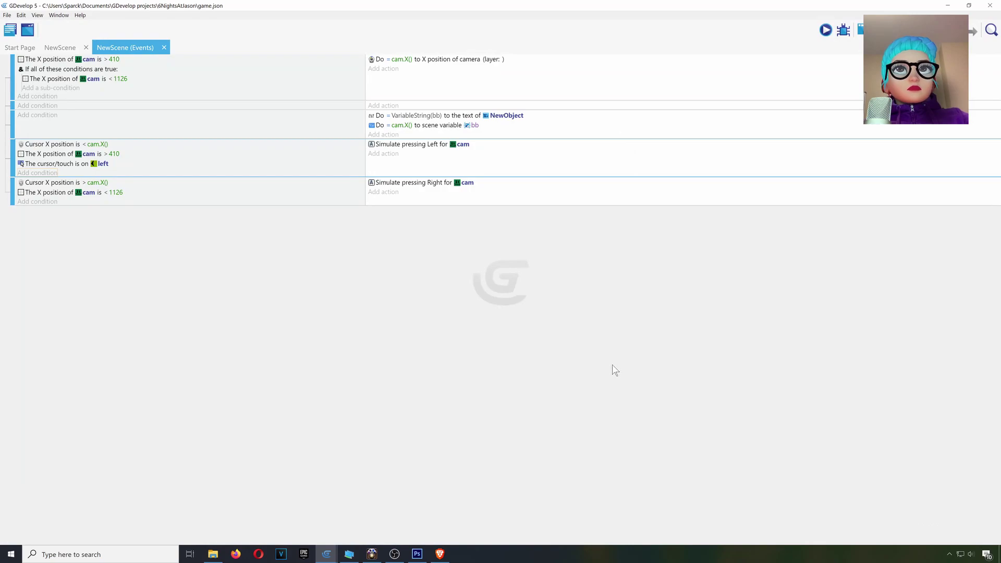
pyautogui.click(78, 163)
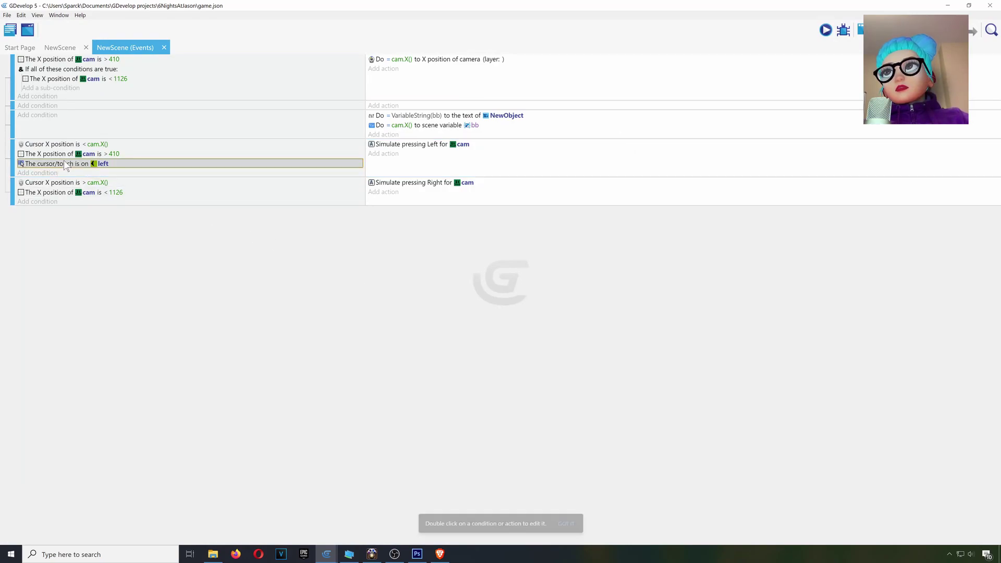
pyautogui.click(825, 30)
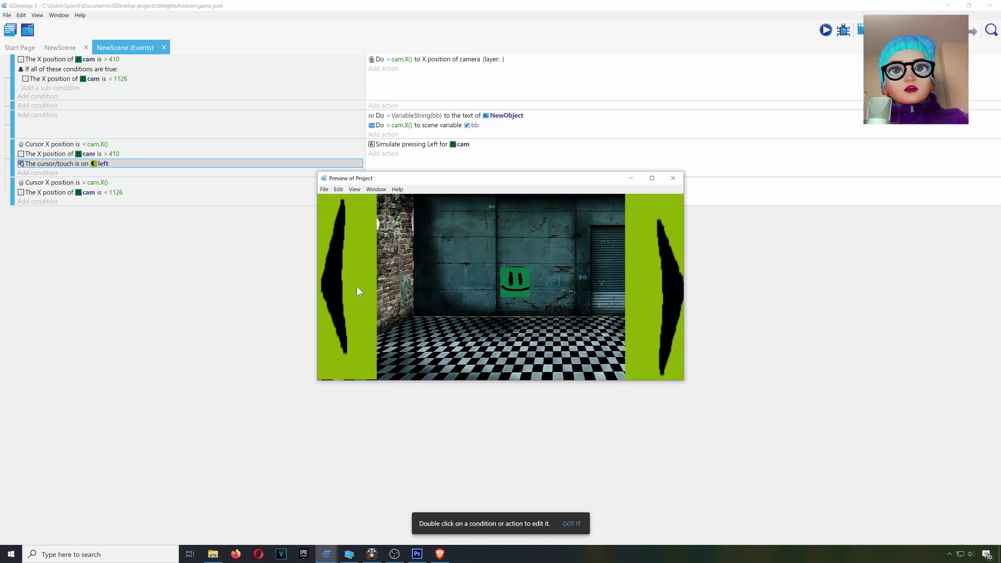
# Close the preview and undo an accidental condition paste in the right-panning event.
pyautogui.moveTo(355, 285)
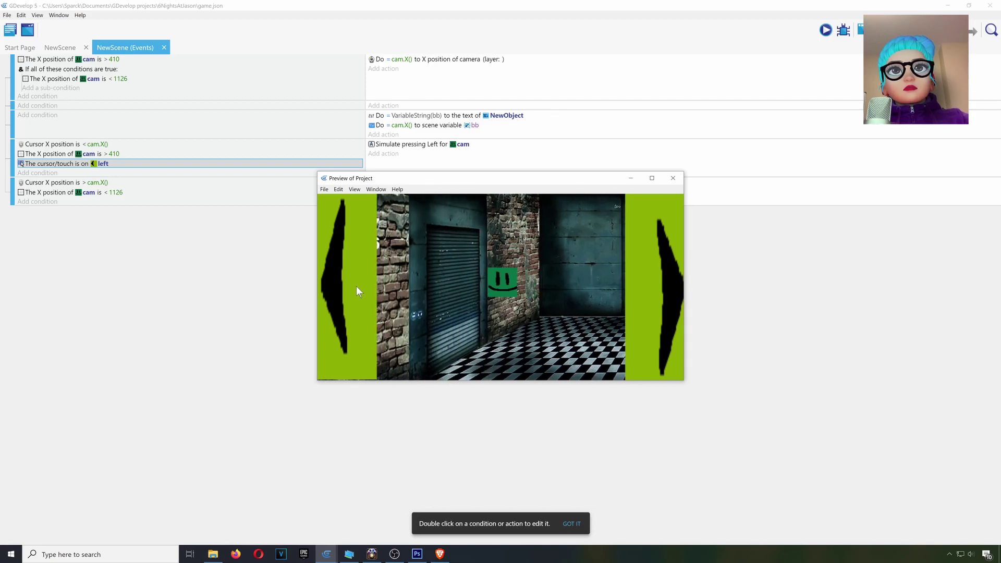
pyautogui.moveTo(650, 289)
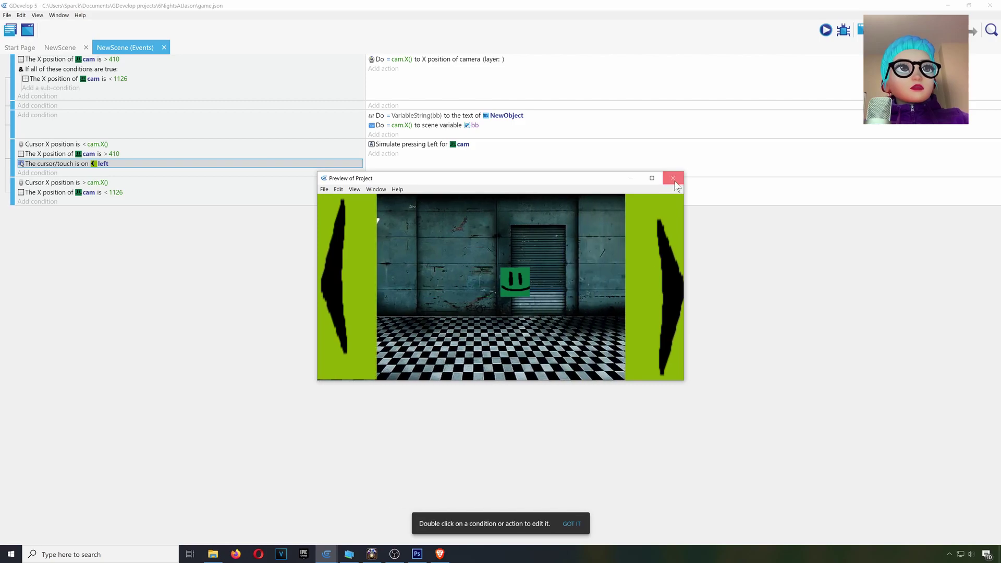
pyautogui.click(673, 177)
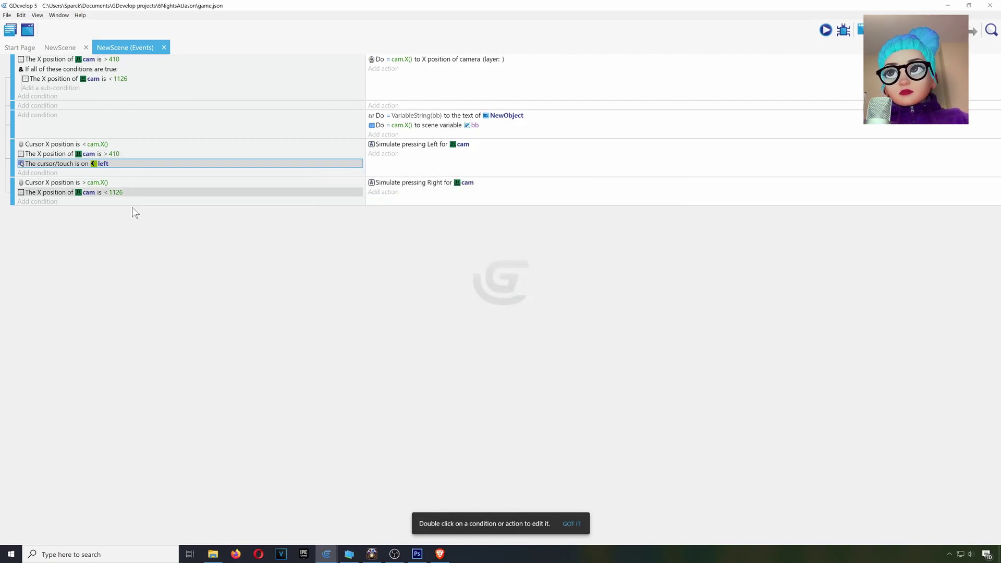
pyautogui.rightClick(47, 204)
pyautogui.click(59, 209)
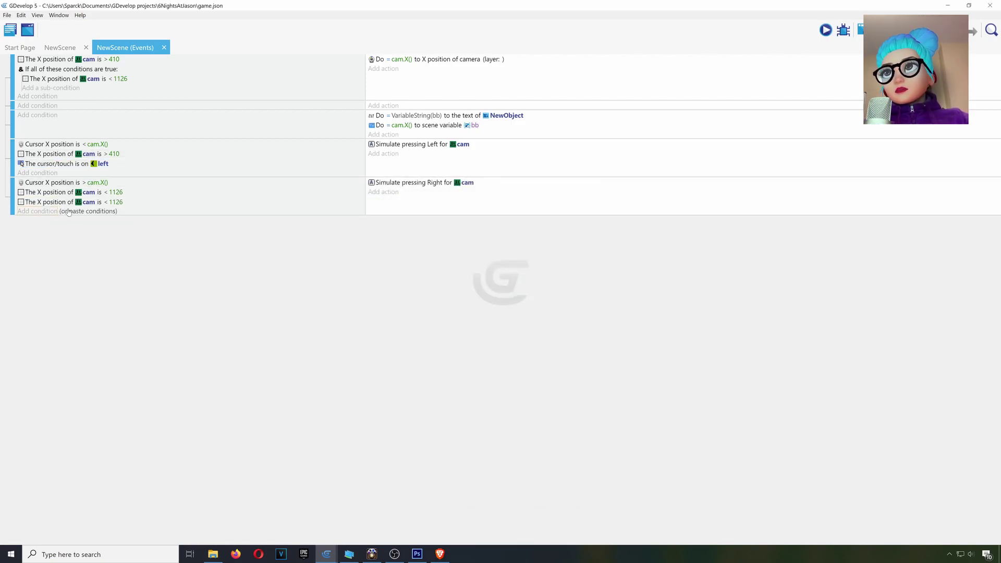
pyautogui.hotkey('ctrl', 'z')
# Copy the cursor-on-left condition into the right-panning event.
pyautogui.click(78, 165)
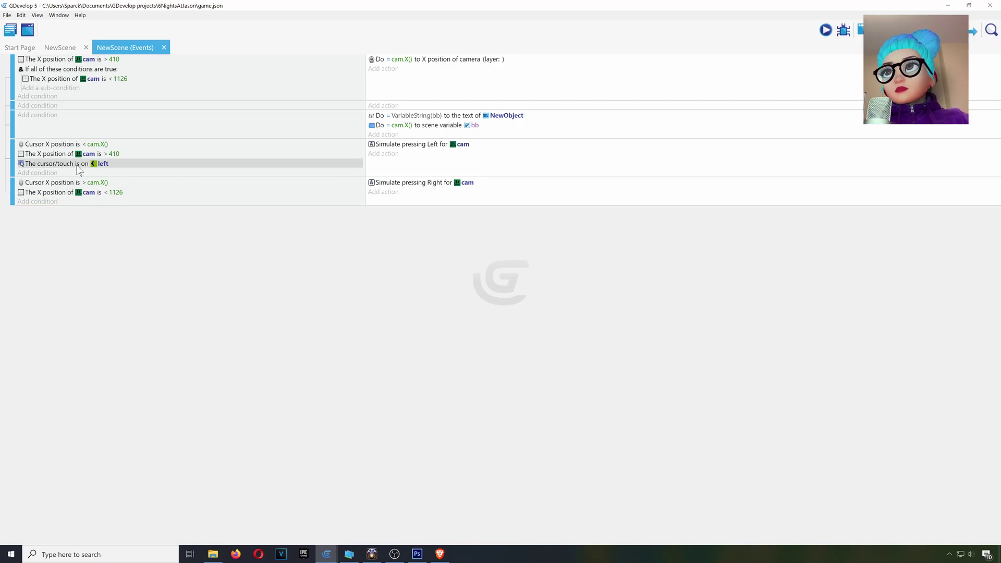
pyautogui.rightClick(75, 166)
pyautogui.click(88, 171)
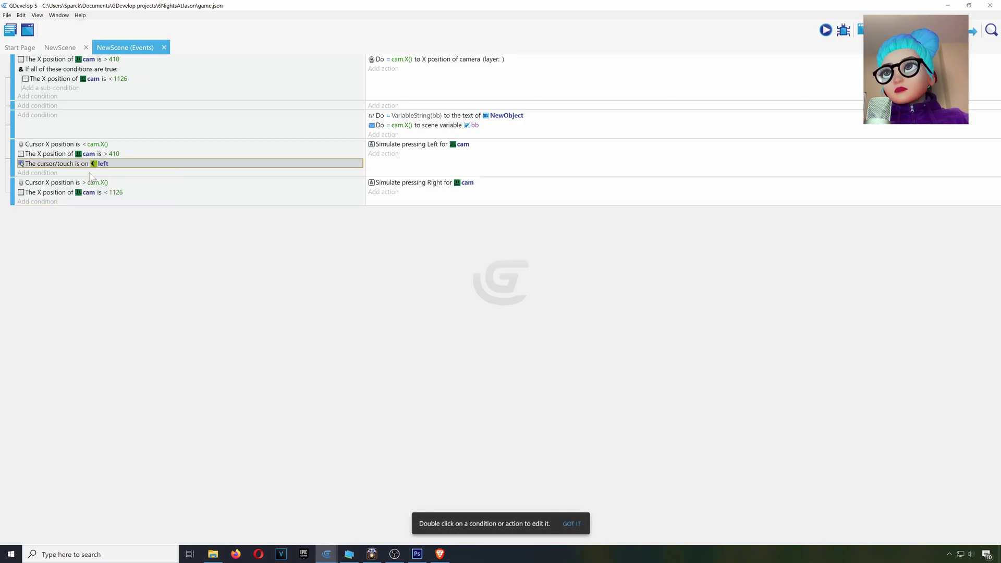
pyautogui.rightClick(51, 203)
pyautogui.click(67, 208)
# Change the pasted condition's object to 'right', then preview both arrows.
pyautogui.click(78, 202)
pyautogui.doubleClick(78, 202)
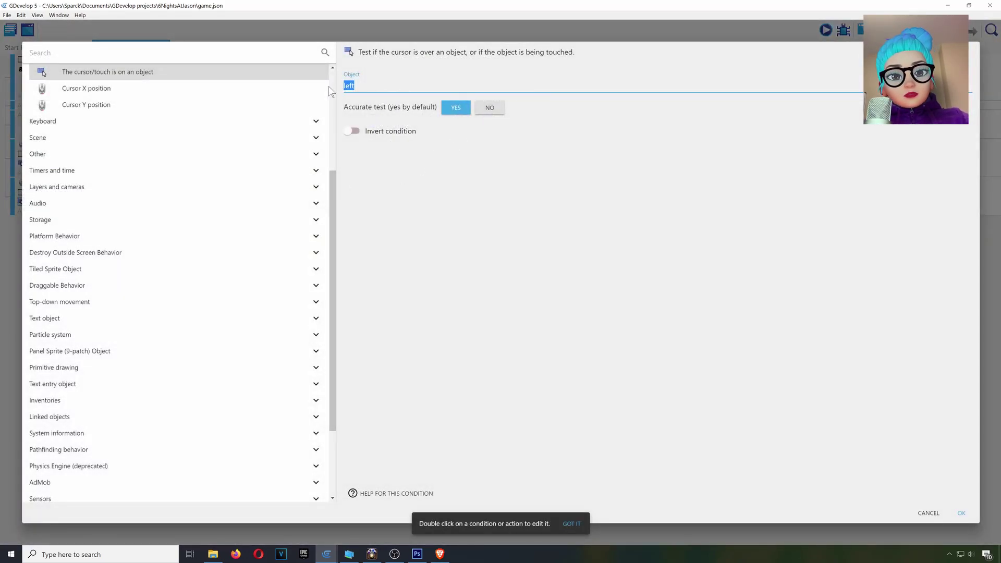
pyautogui.press('BackSpace')
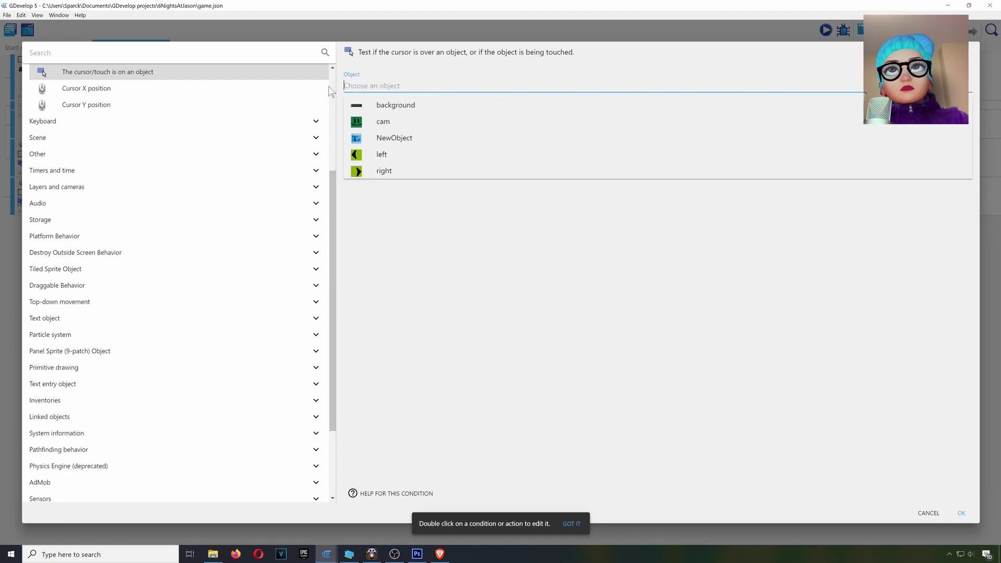
pyautogui.click(399, 176)
pyautogui.click(453, 216)
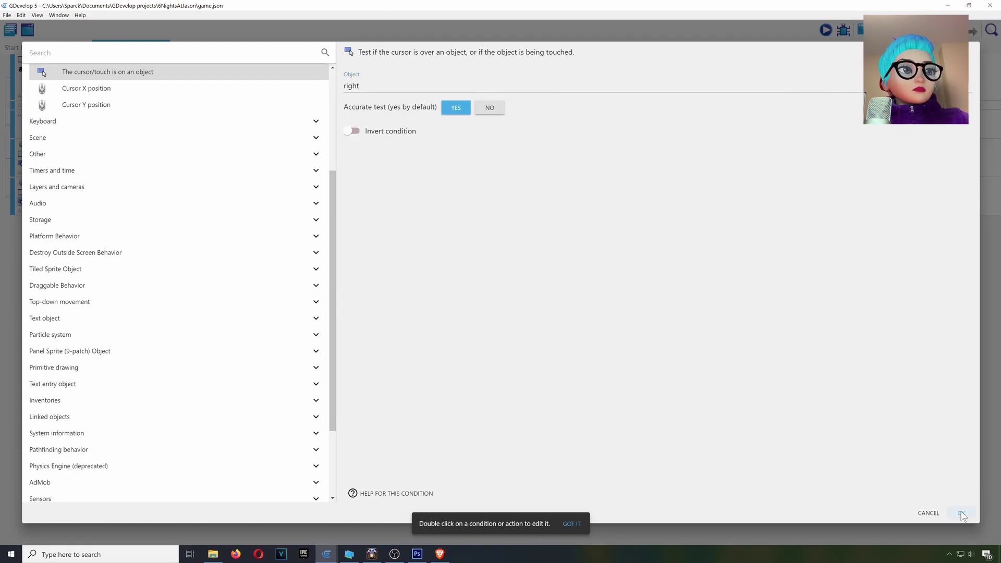
pyautogui.click(962, 515)
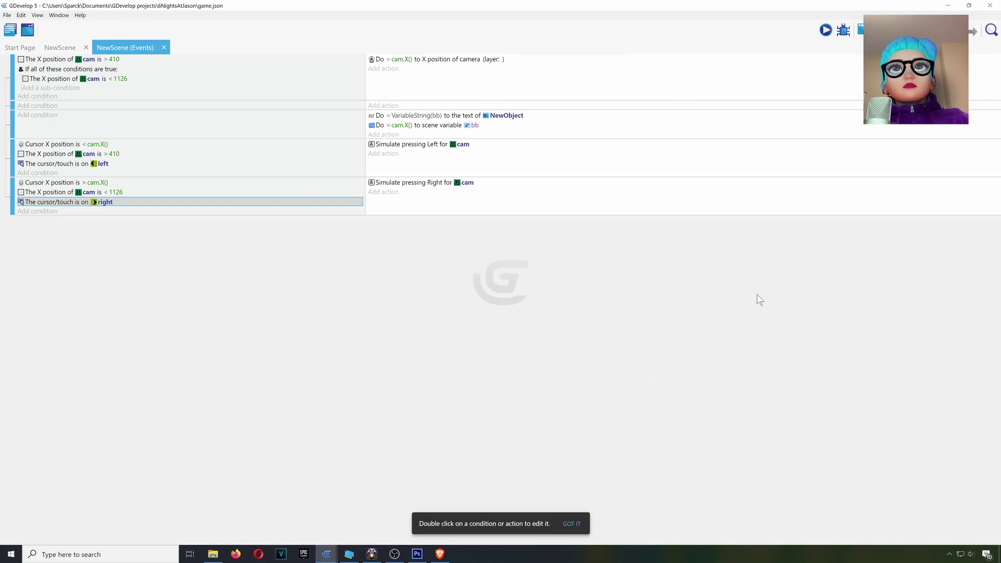
pyautogui.click(826, 30)
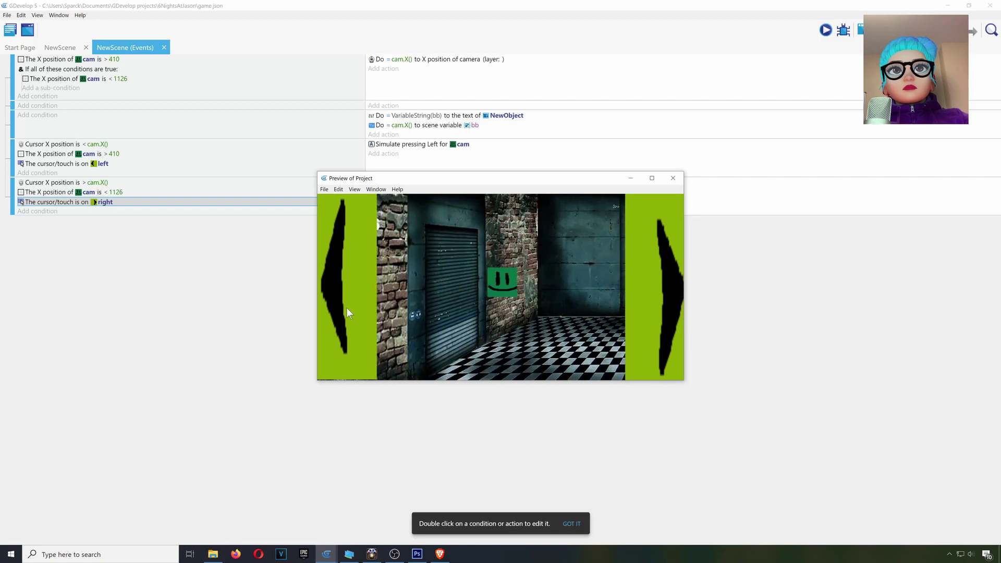
pyautogui.click(668, 180)
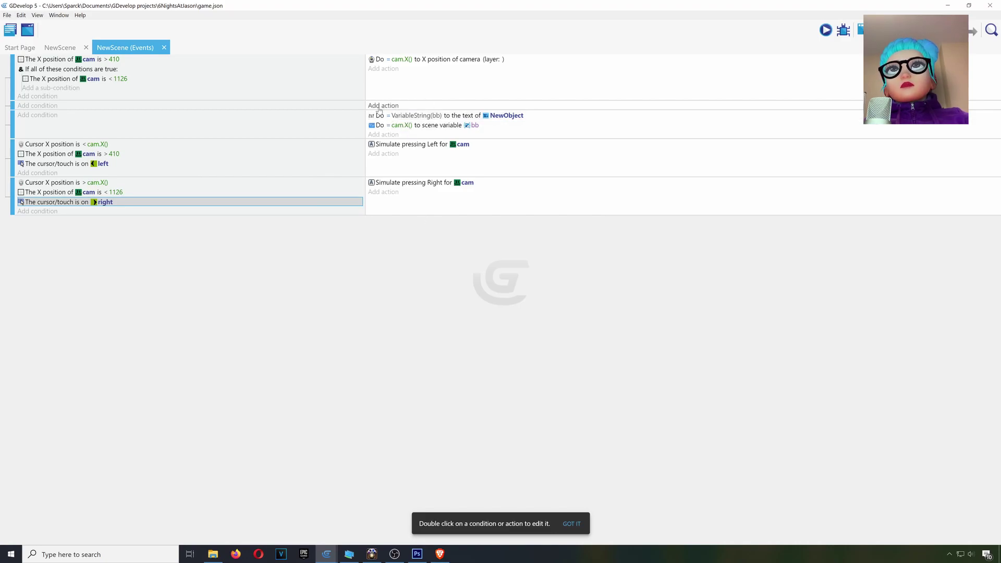
# Add a new event with the 'At the beginning of the scene' condition.
pyautogui.click(37, 106)
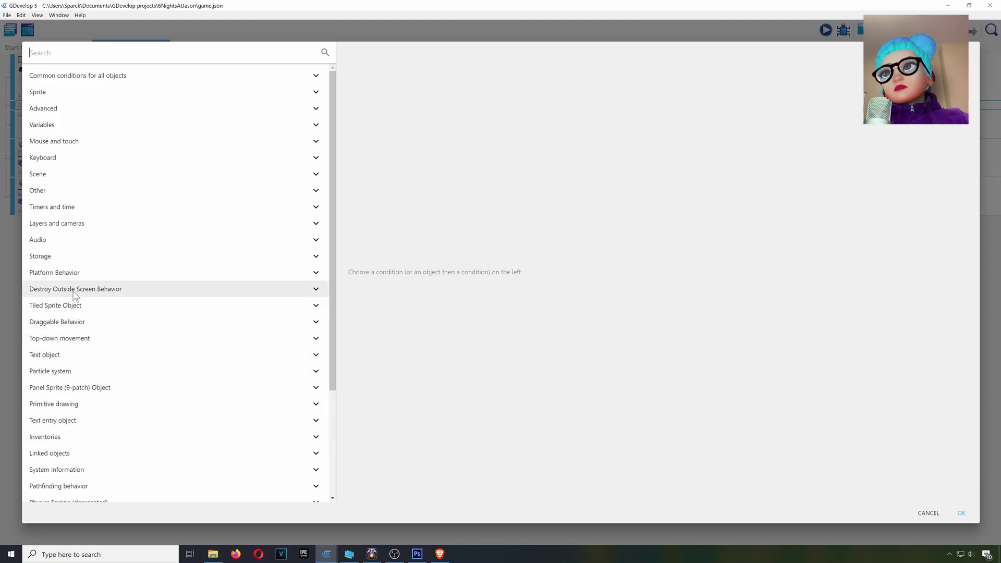
pyautogui.click(61, 175)
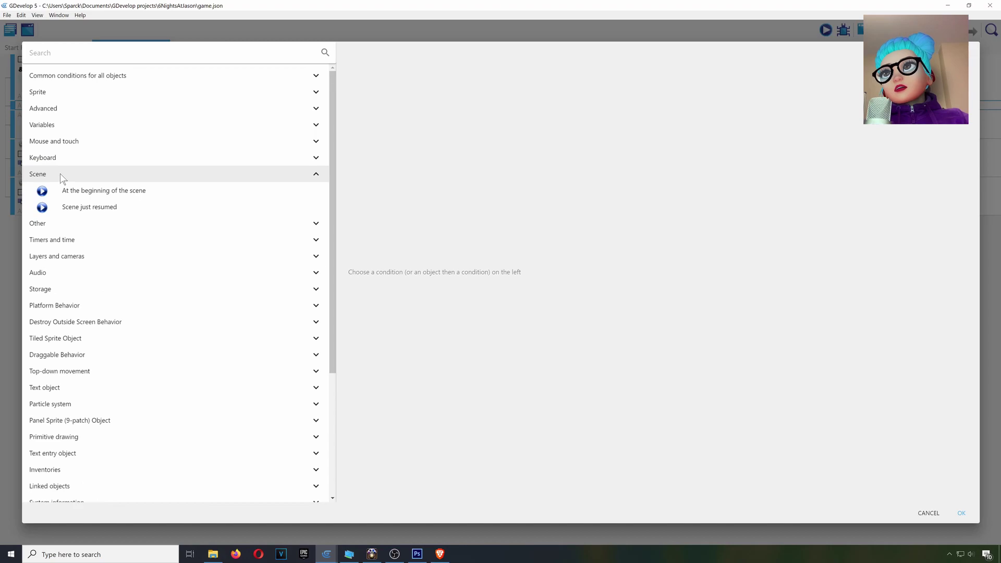
pyautogui.click(105, 194)
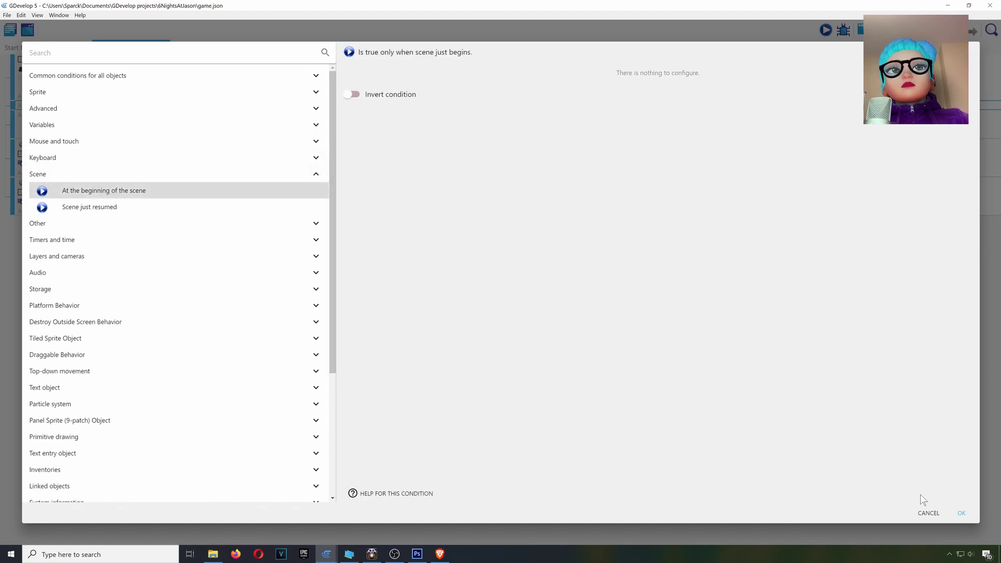
pyautogui.click(961, 513)
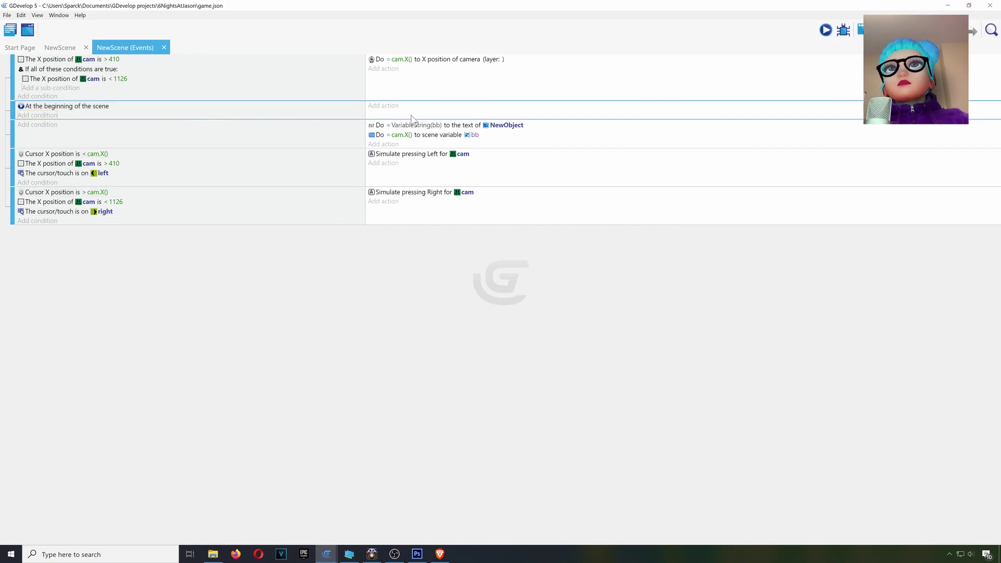
# Give the scene-start event a Visibility > Hide action for object 'left'.
pyautogui.click(389, 107)
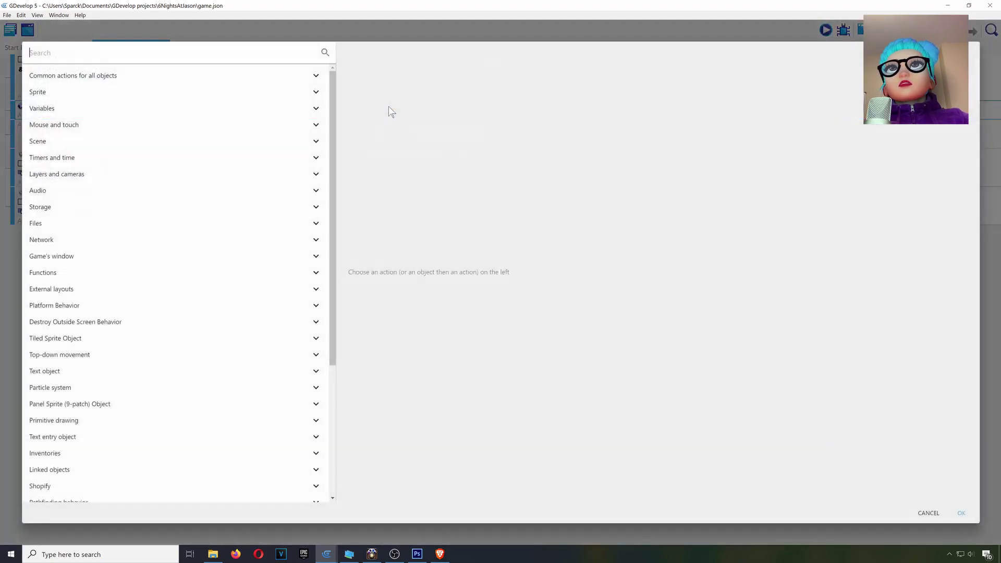
pyautogui.click(89, 94)
pyautogui.click(88, 93)
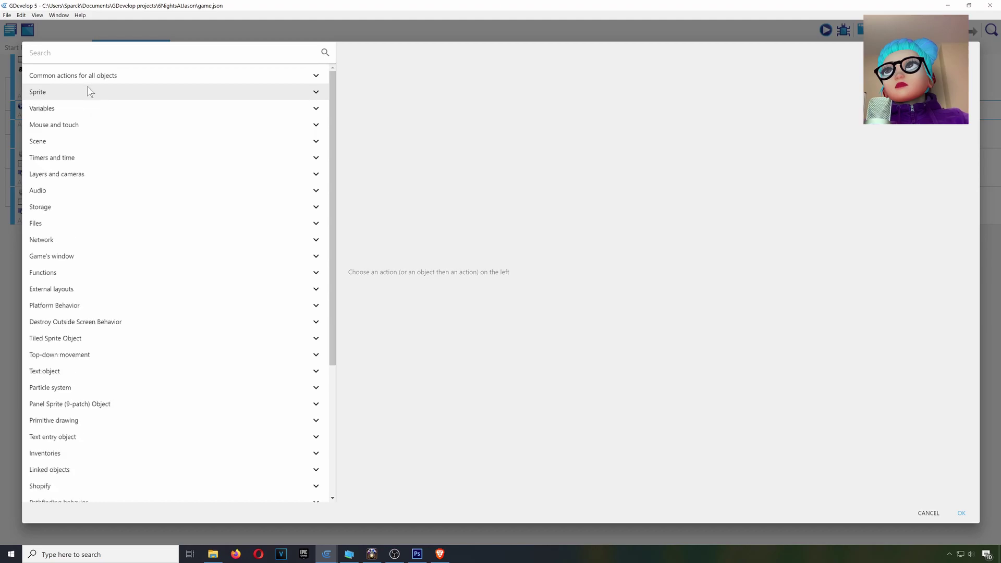
pyautogui.click(91, 79)
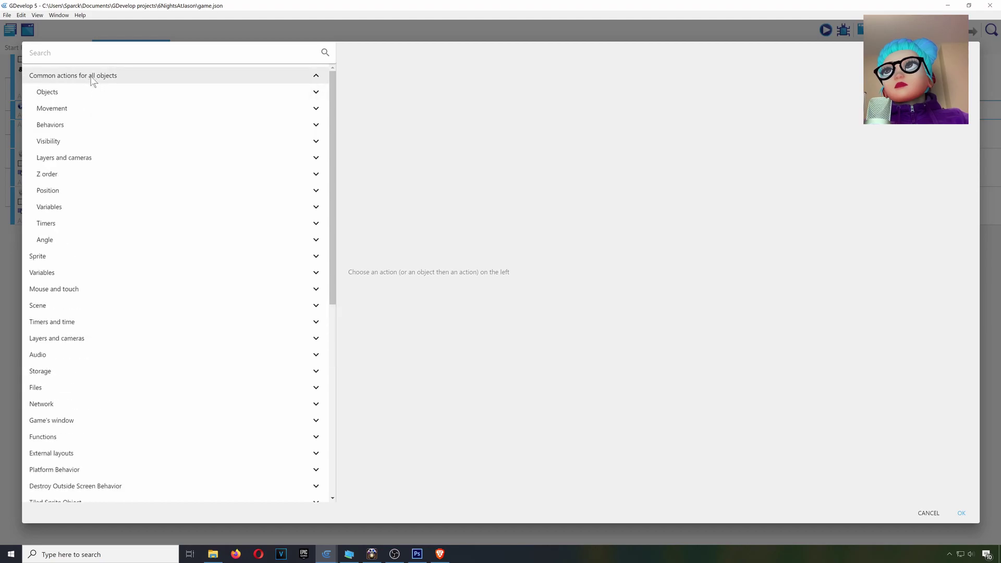
pyautogui.click(76, 141)
pyautogui.click(93, 162)
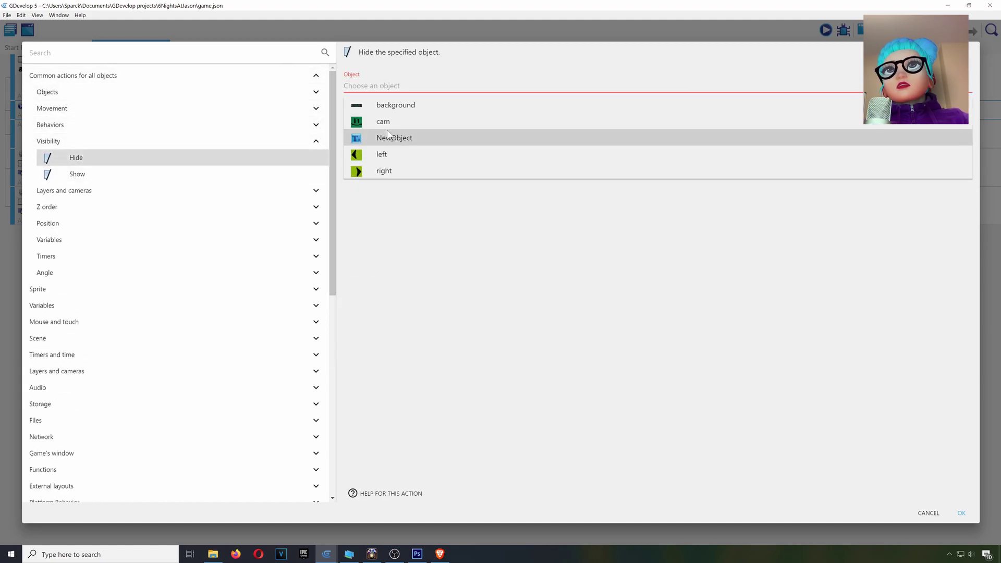
pyautogui.click(386, 154)
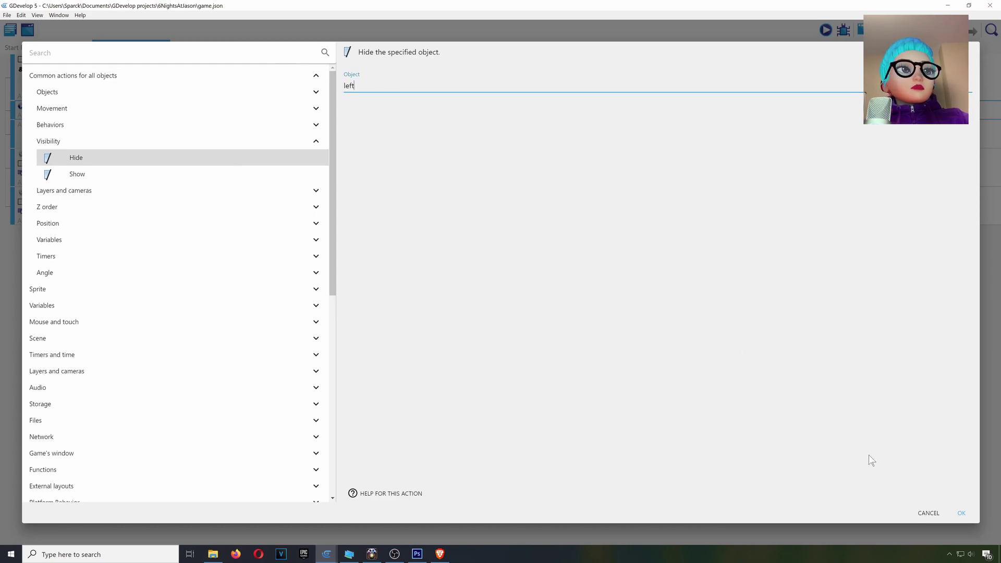
pyautogui.click(962, 514)
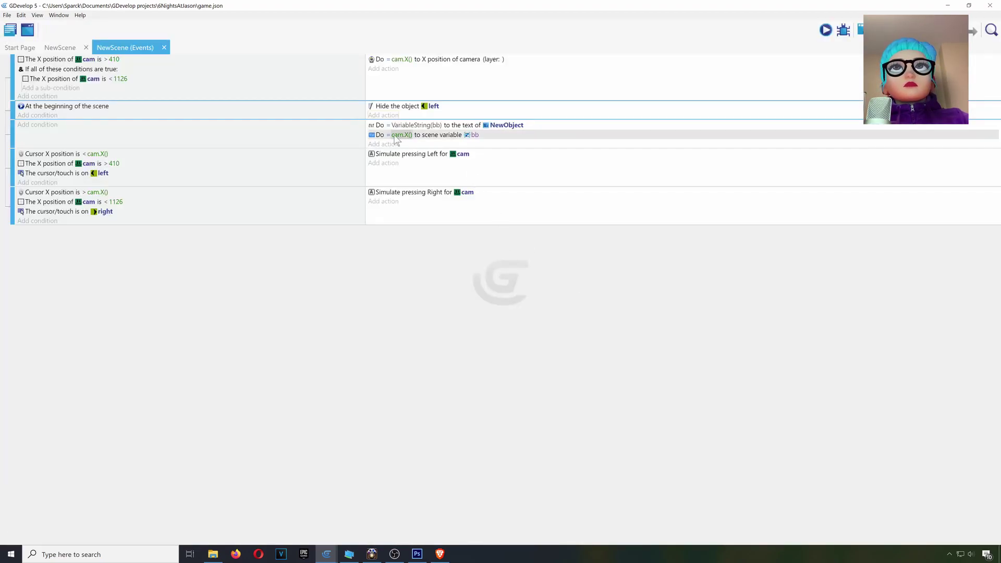
# Duplicate the hide action and change its object to 'right'.
pyautogui.click(405, 110)
pyautogui.rightClick(405, 108)
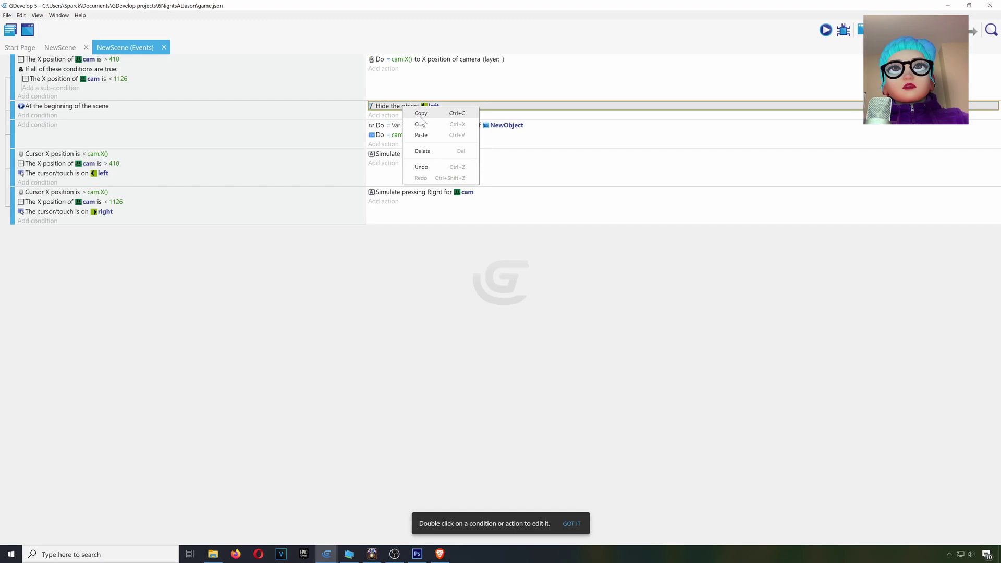
pyautogui.click(419, 113)
pyautogui.rightClick(382, 117)
pyautogui.click(417, 134)
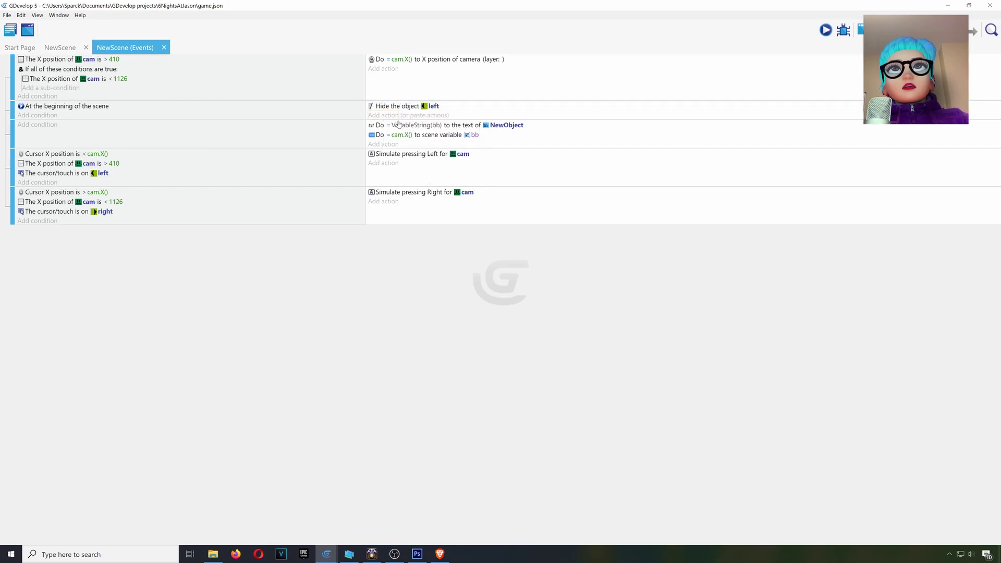
pyautogui.doubleClick(436, 117)
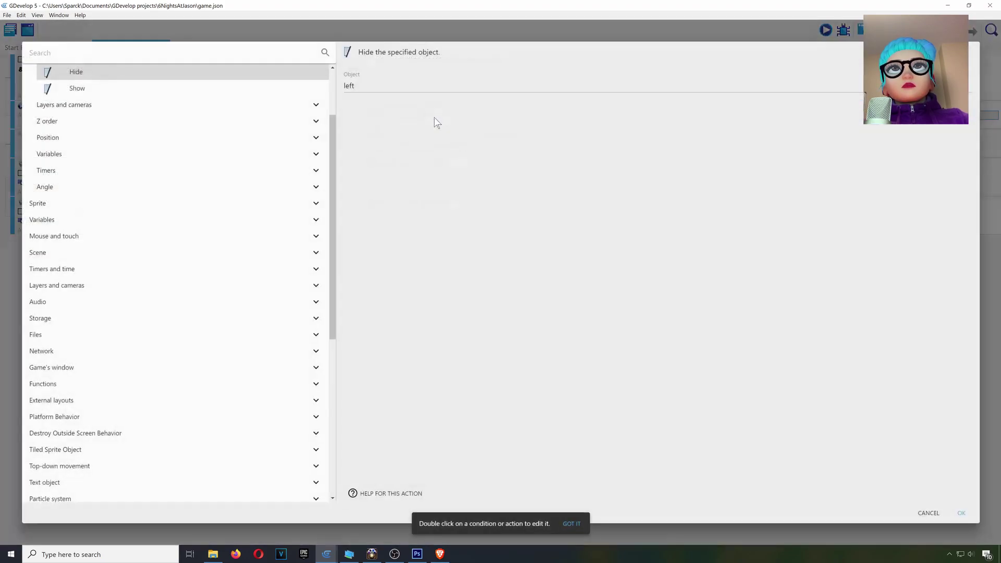
pyautogui.press('BackSpace')
pyautogui.press('BackSpace')
pyautogui.press('BackSpace')
pyautogui.press('BackSpace')
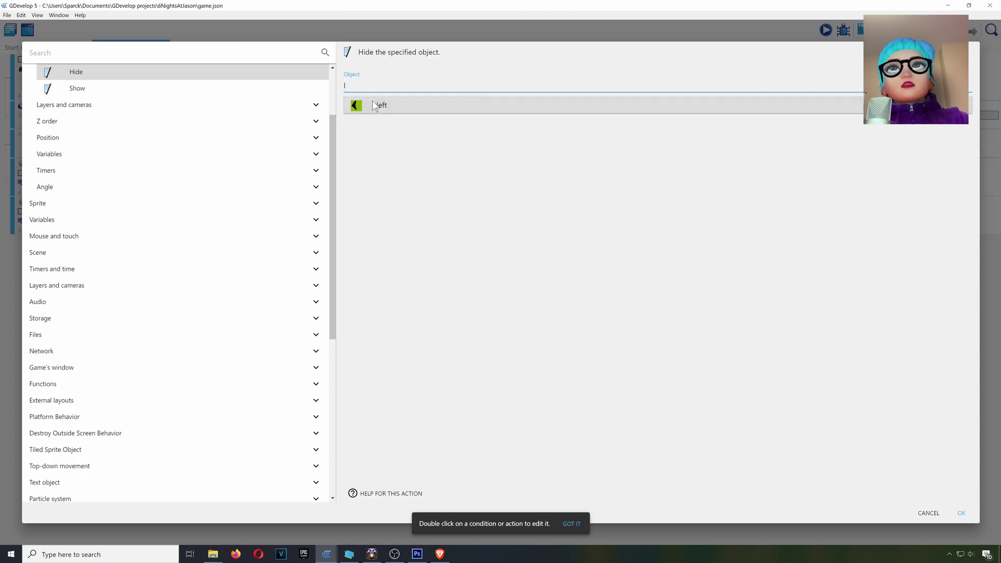
pyautogui.write('ri')
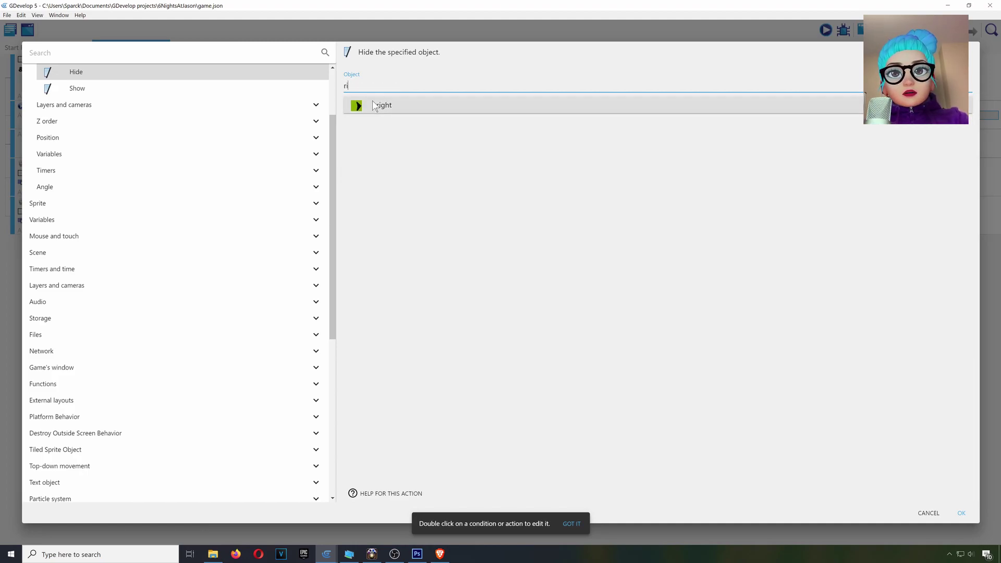
pyautogui.click(373, 106)
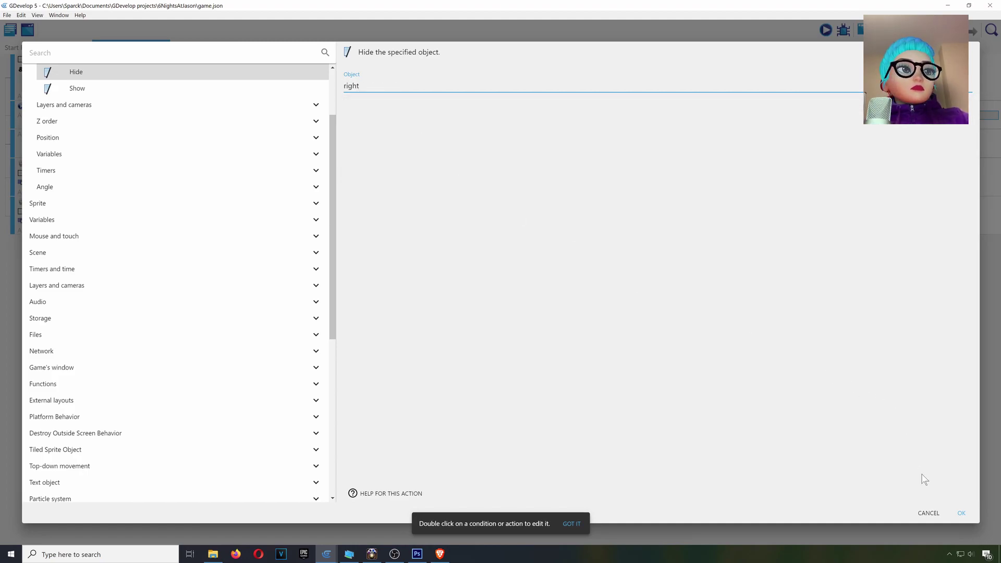
pyautogui.click(962, 514)
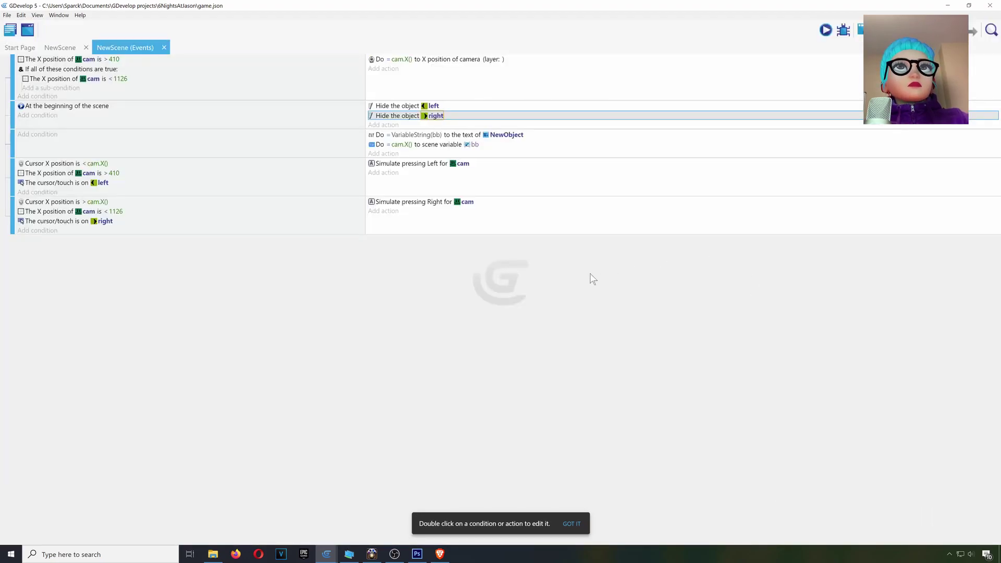
# Paste another hide action and change its object to 'cam'.
pyautogui.rightClick(389, 126)
pyautogui.click(406, 132)
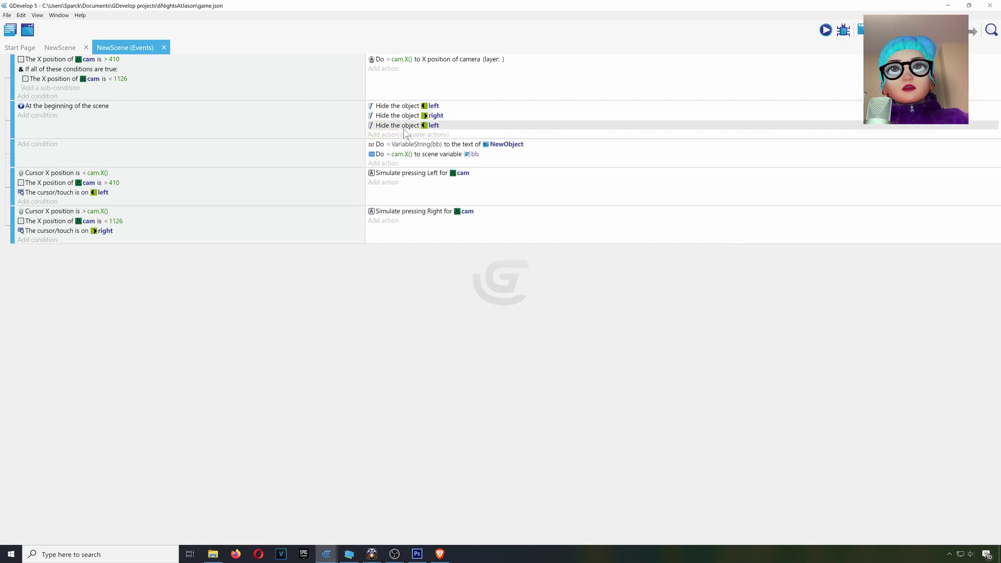
pyautogui.click(434, 130)
pyautogui.doubleClick(434, 129)
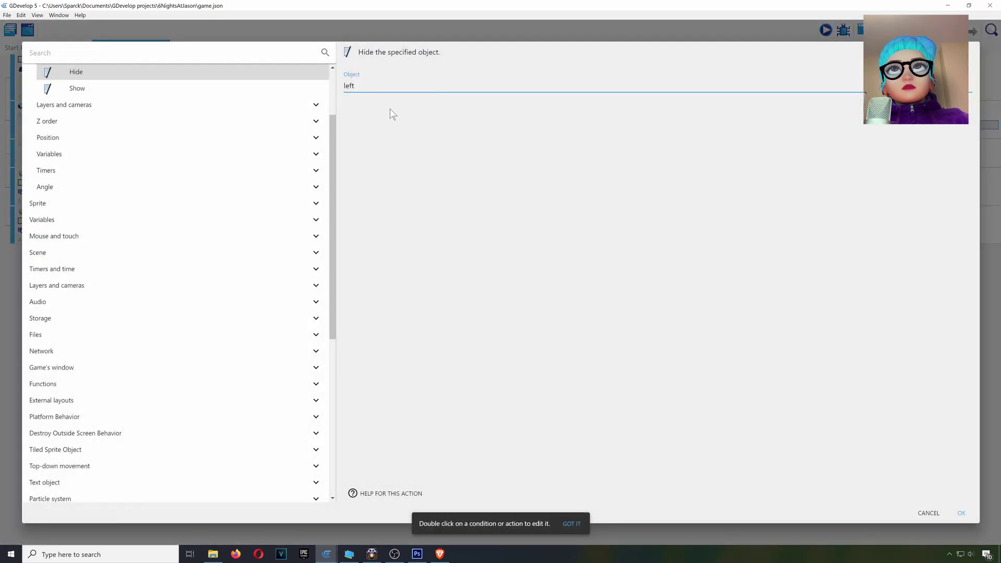
pyautogui.press('BackSpace')
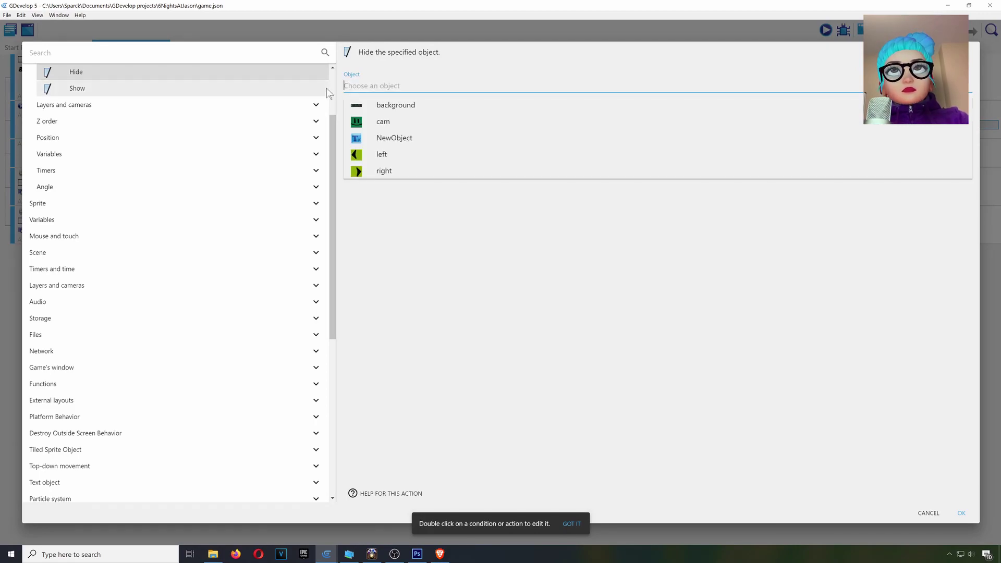
pyautogui.click(407, 123)
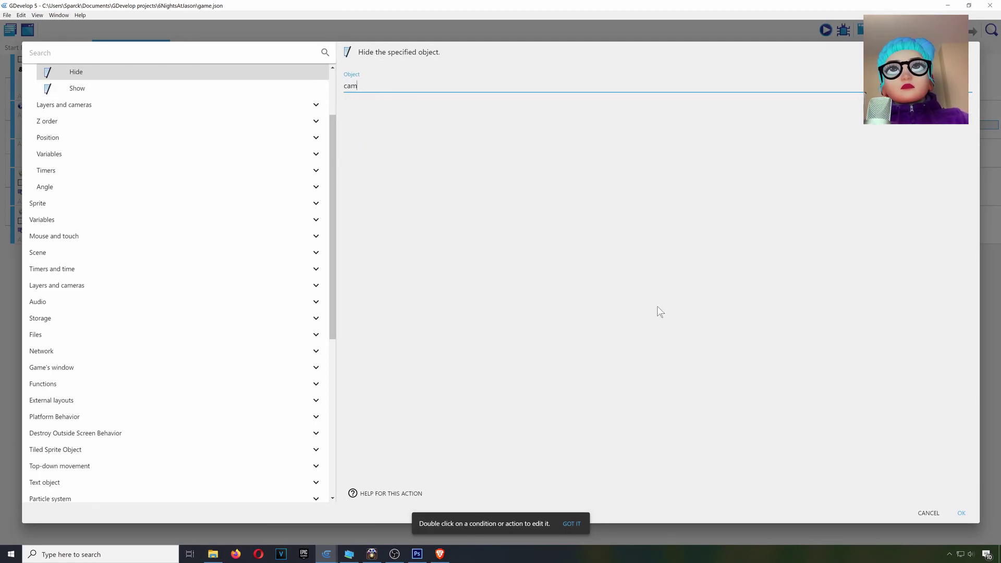
pyautogui.click(962, 512)
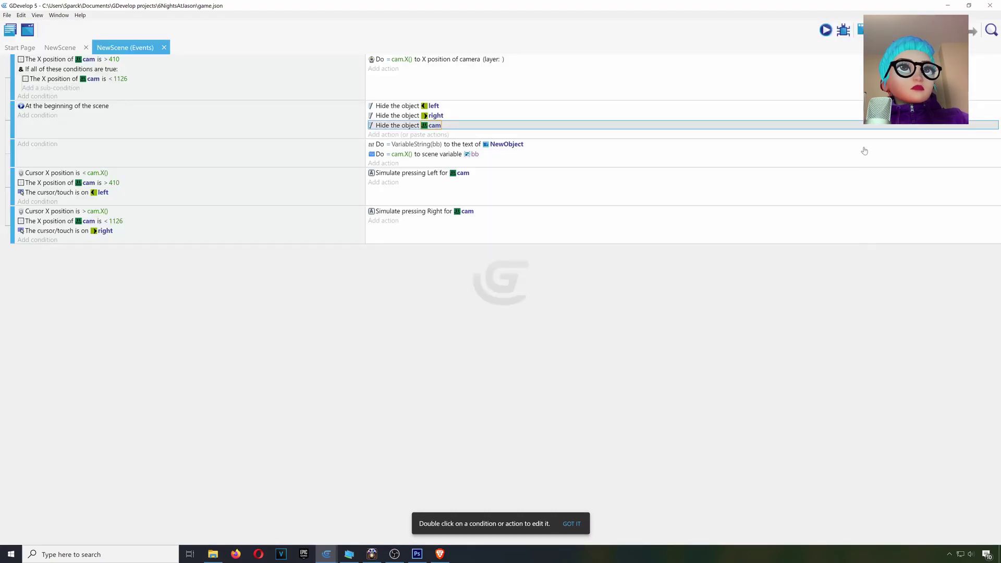
# Preview the game, minimize the preview, and return to the NewScene events sheet.
pyautogui.click(826, 32)
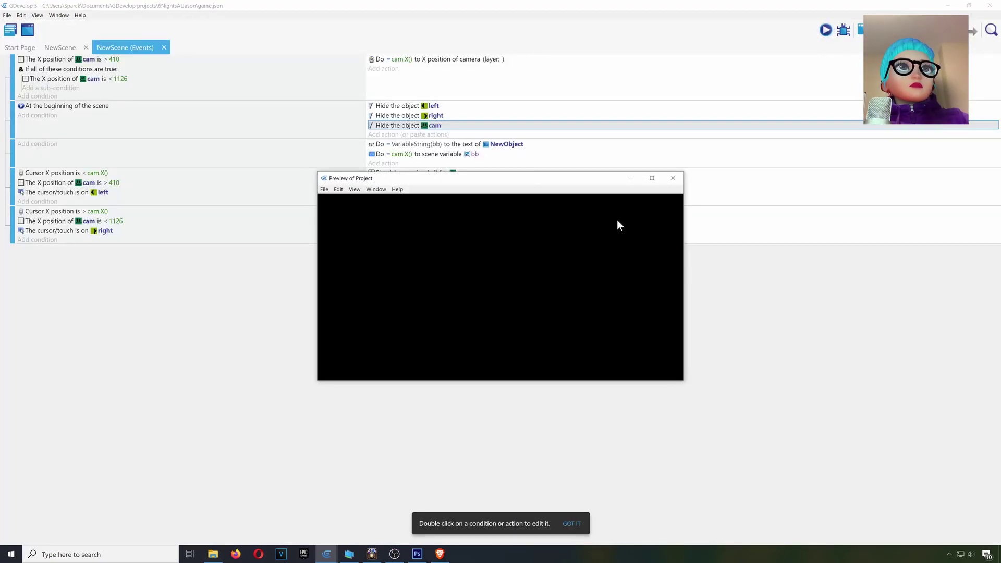
pyautogui.moveTo(589, 177); pyautogui.dragTo(579, 160)
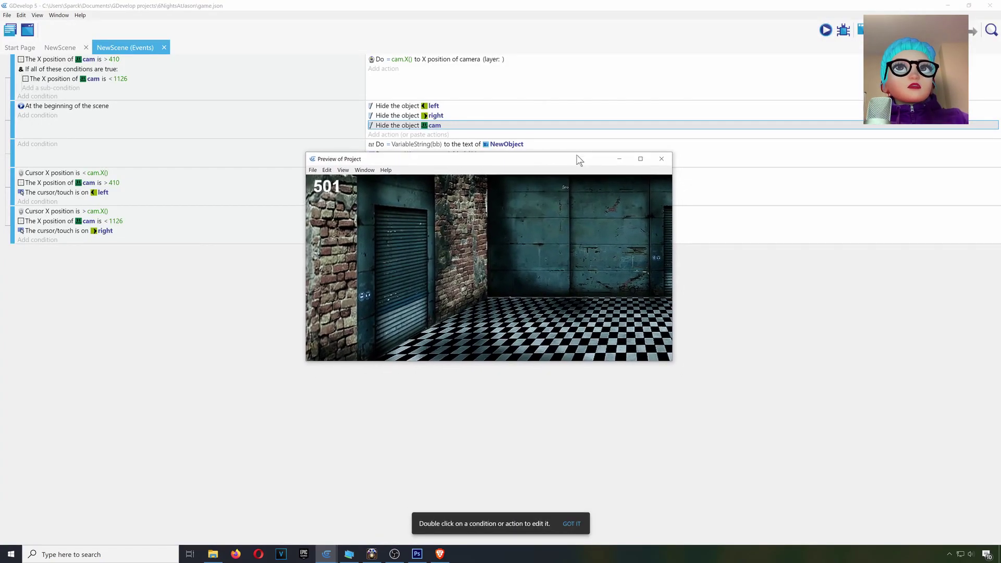
pyautogui.click(618, 159)
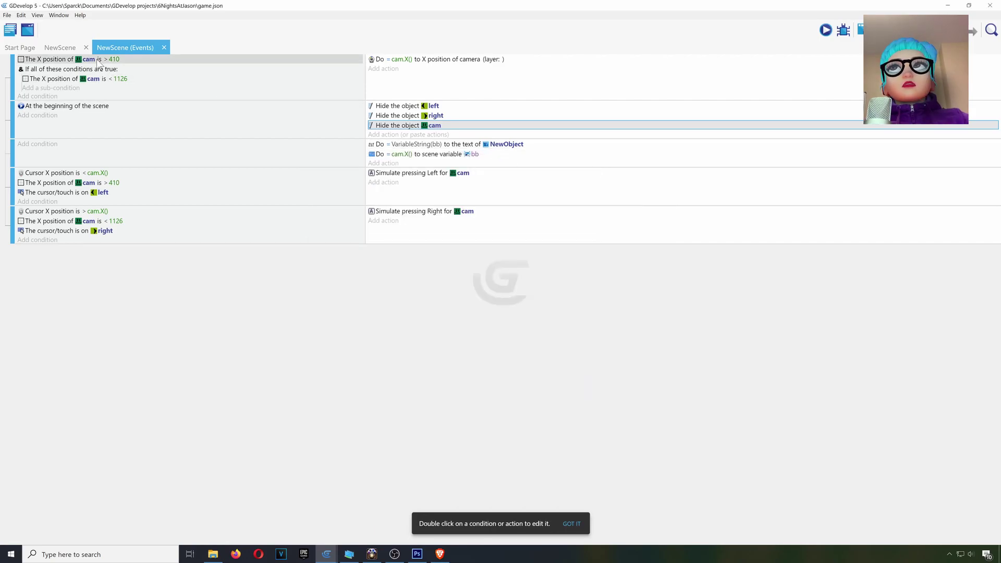
pyautogui.click(59, 48)
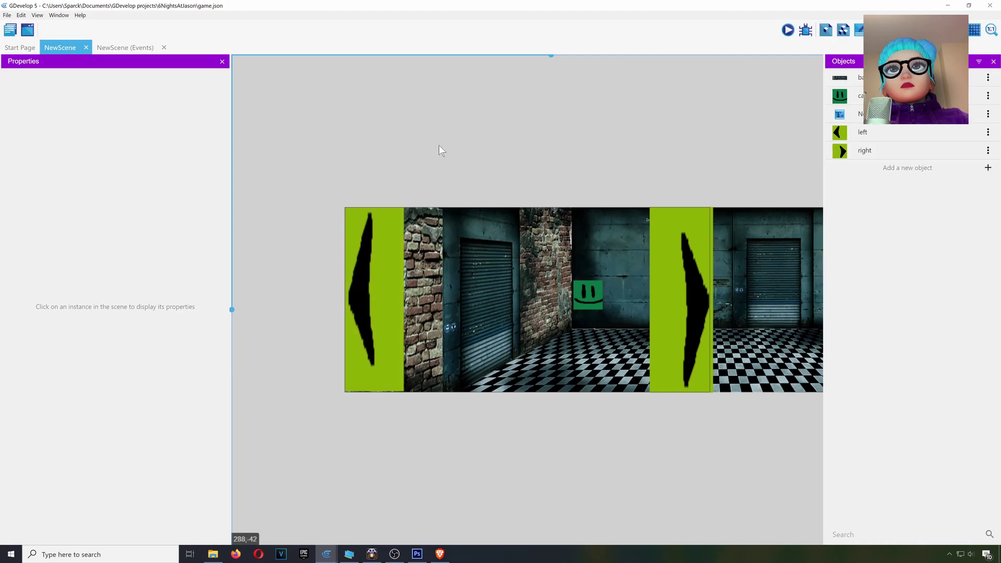
pyautogui.click(129, 48)
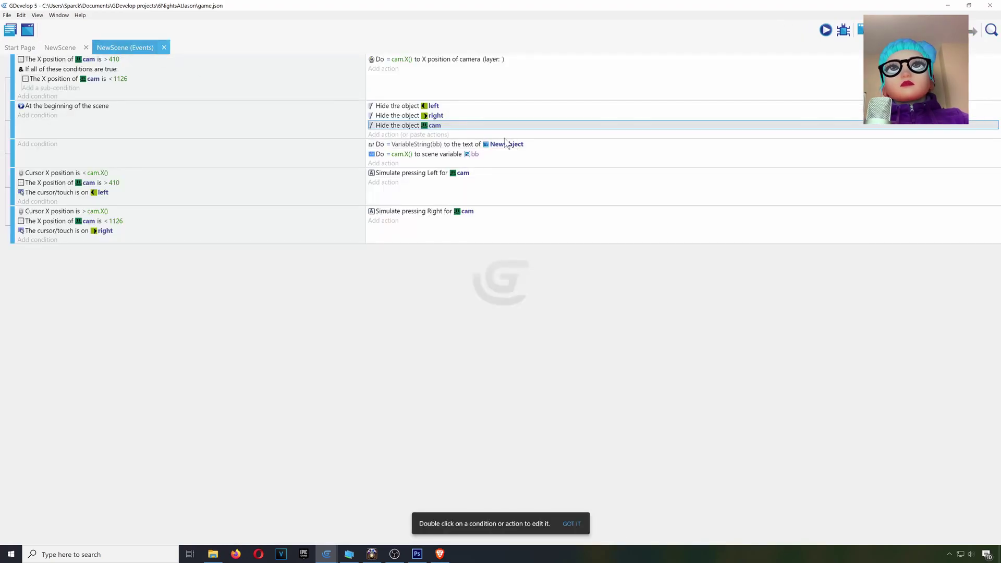
# Paste another hide action set to NewObject, then preview the game again.
pyautogui.rightClick(386, 138)
pyautogui.click(435, 141)
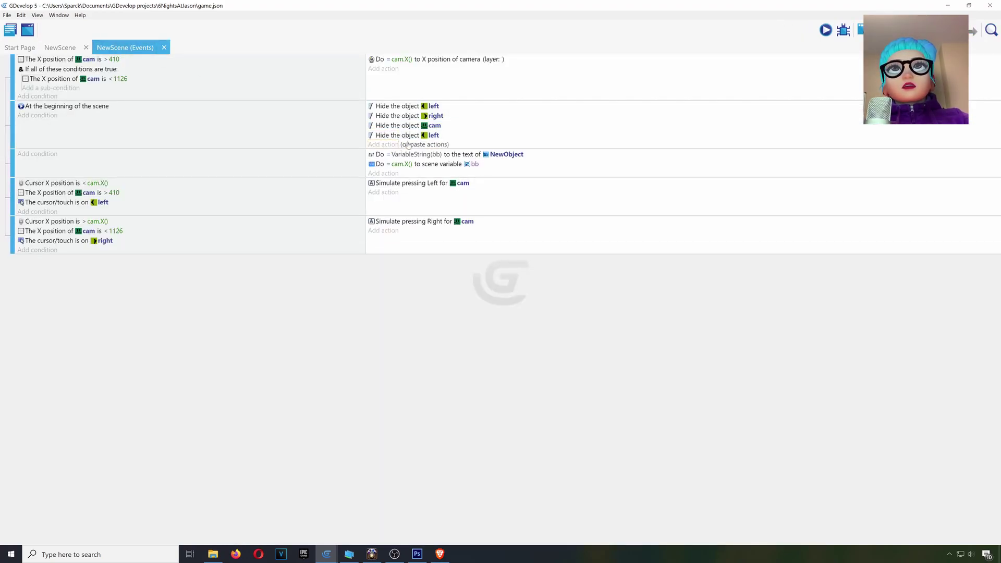
pyautogui.click(433, 136)
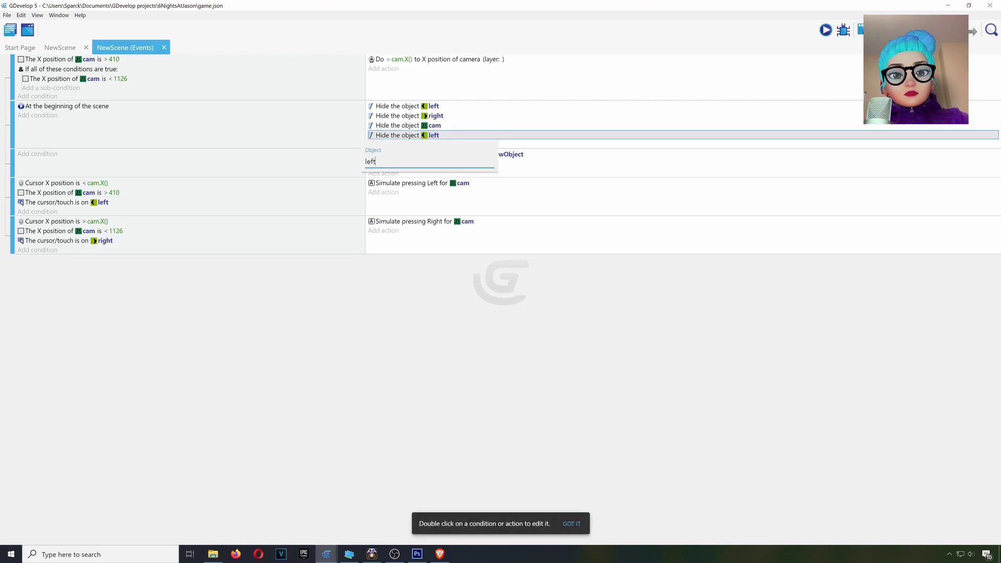
pyautogui.press('BackSpace')
pyautogui.press('BackSpace')
pyautogui.press('BackSpace')
pyautogui.press('BackSpace')
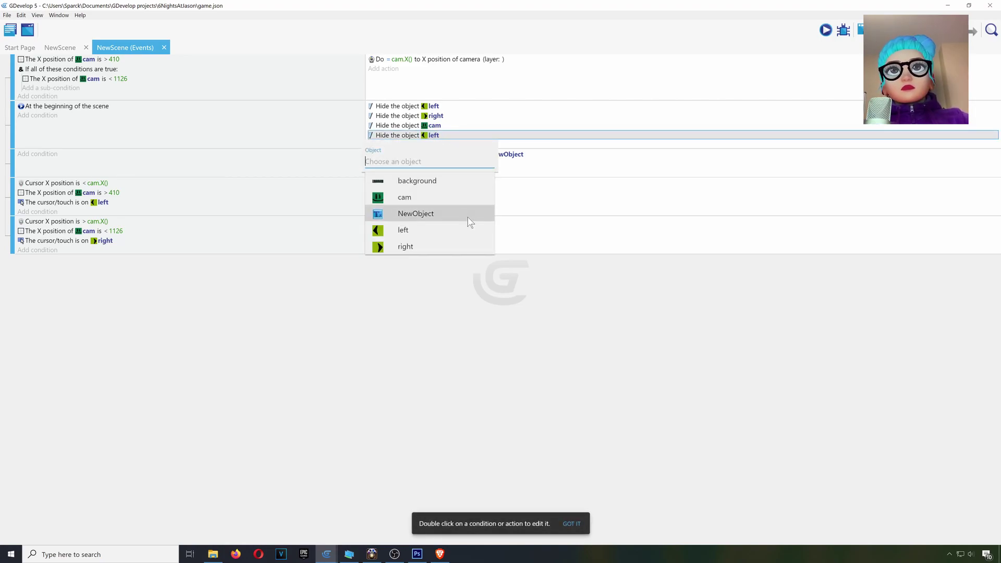
pyautogui.click(415, 214)
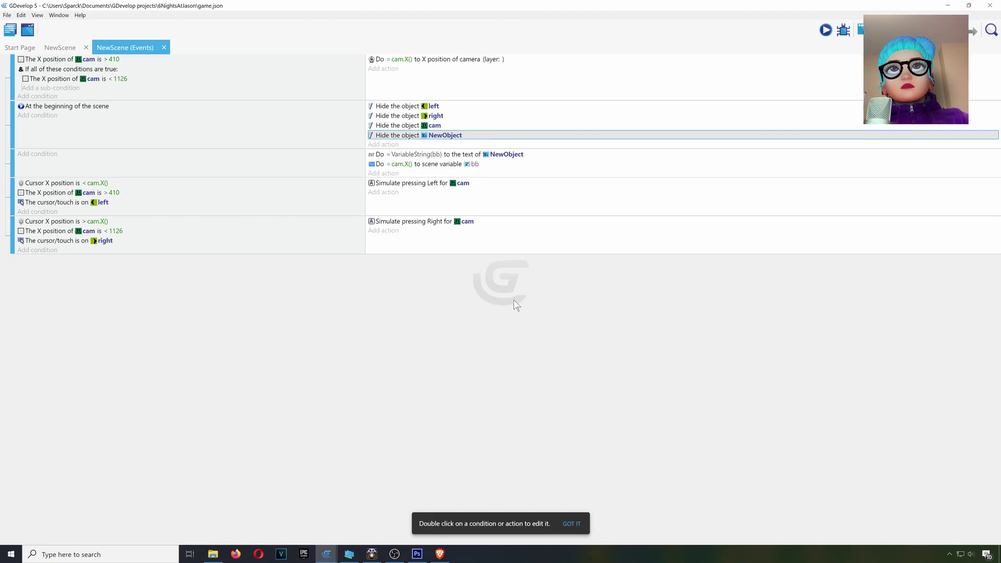
pyautogui.click(826, 31)
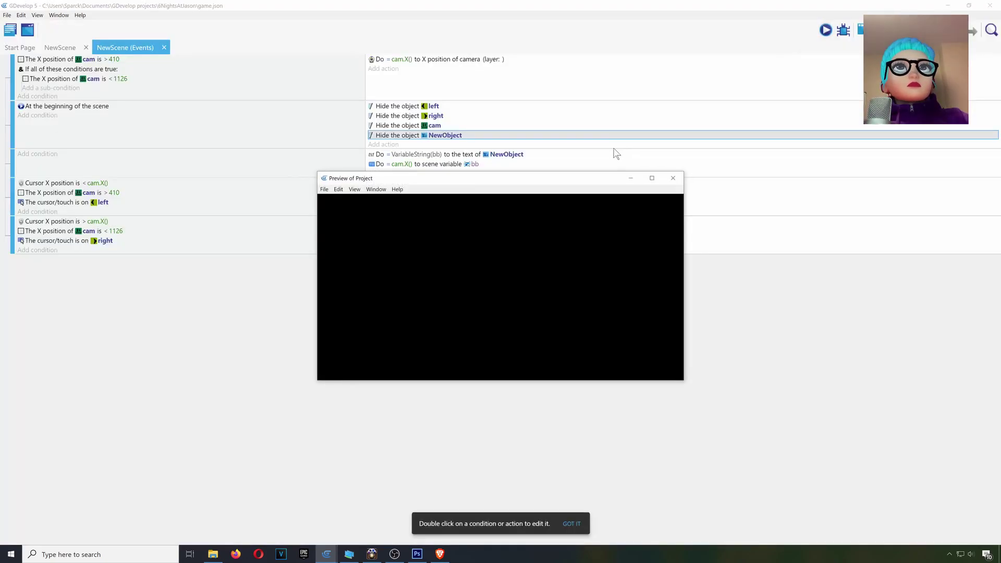